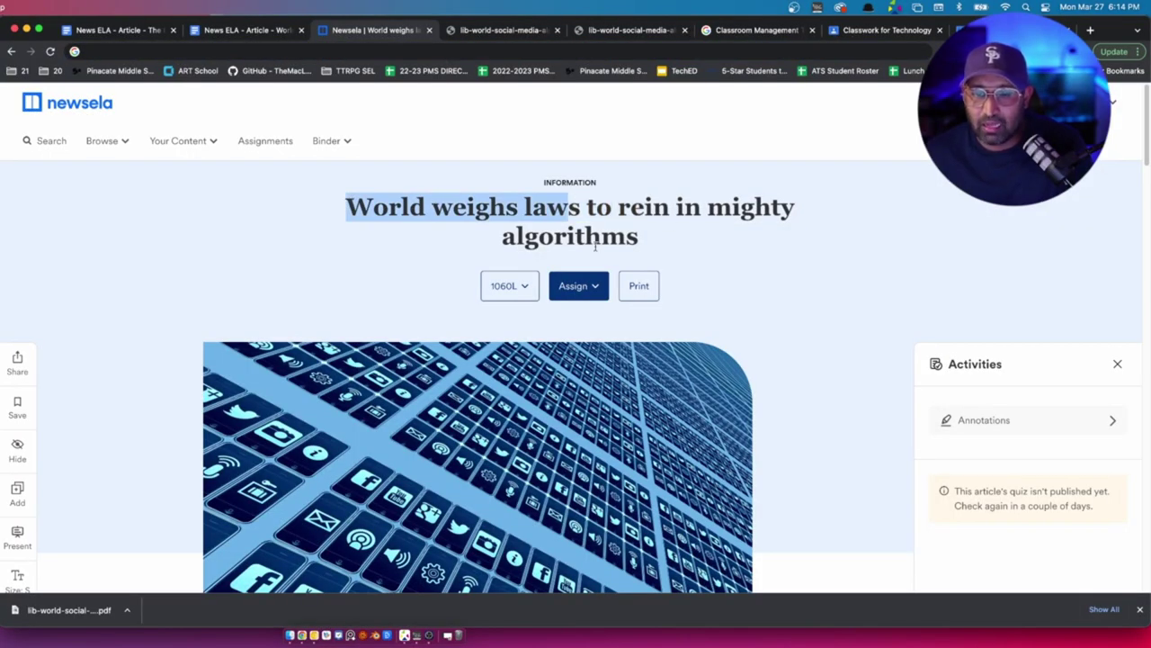
Step: Close the Activities panel, skim the article, and copy its title "World weighs laws to rein in mighty algorithms"
{"action": "left_click_drag", "start_coordinate": [660, 241], "coordinate": [330, 192]}
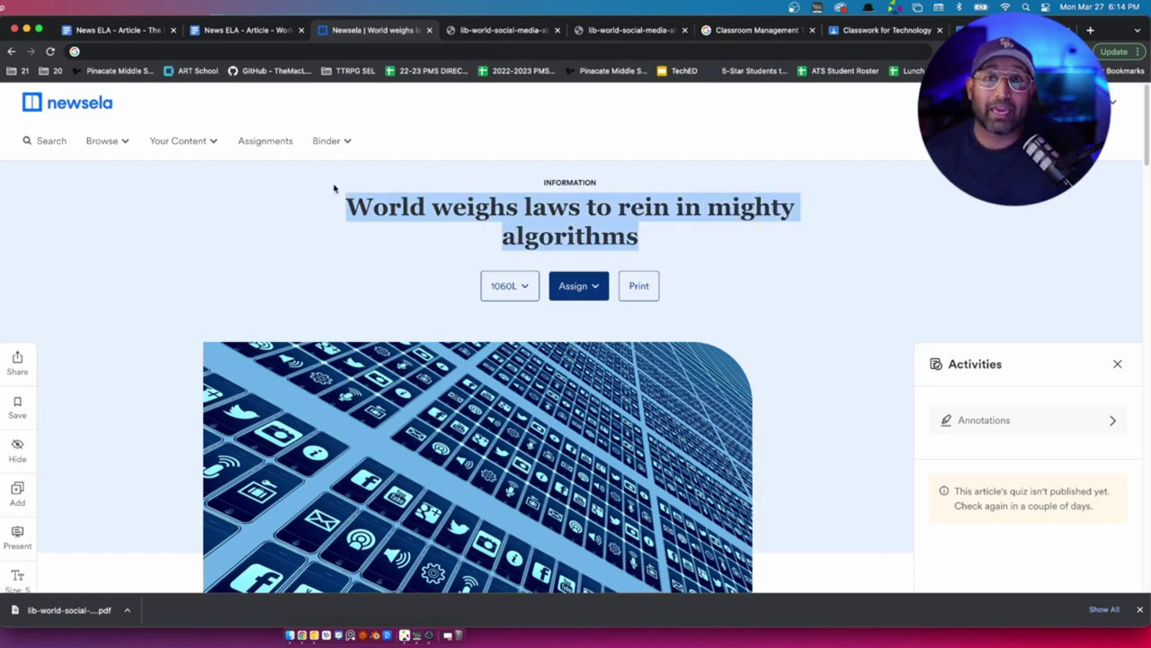
{"action": "left_click", "coordinate": [1118, 364]}
{"action": "scroll", "coordinate": [648, 361], "scroll_direction": "down", "scroll_amount": 10}
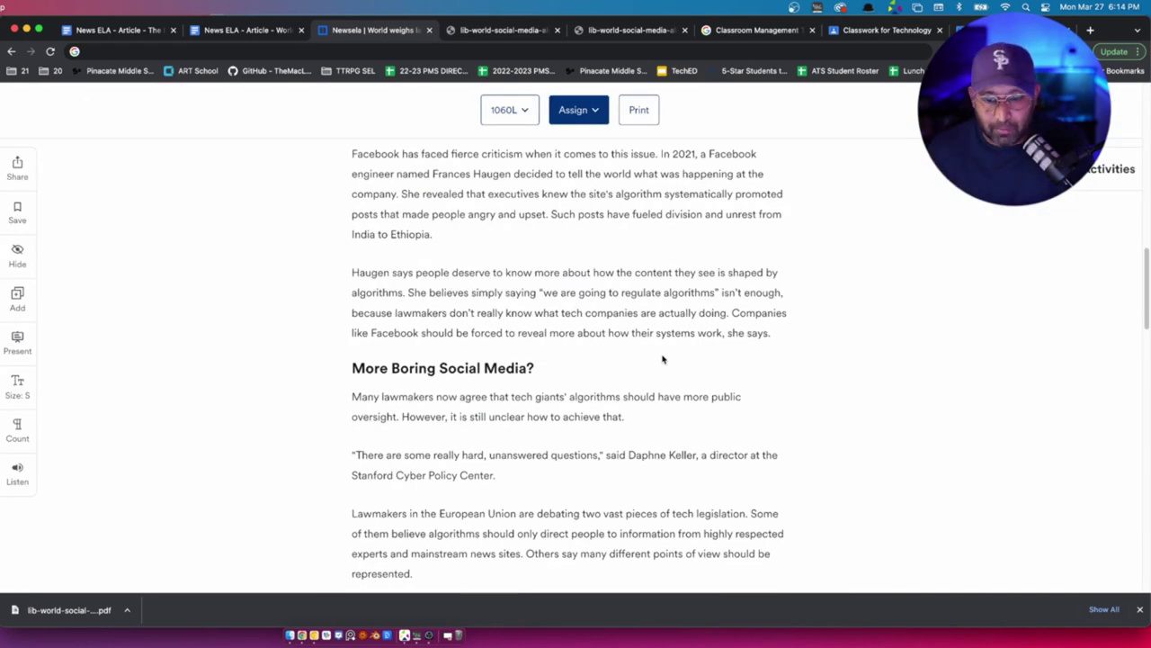
{"action": "scroll", "coordinate": [650, 326], "scroll_direction": "up", "scroll_amount": 10}
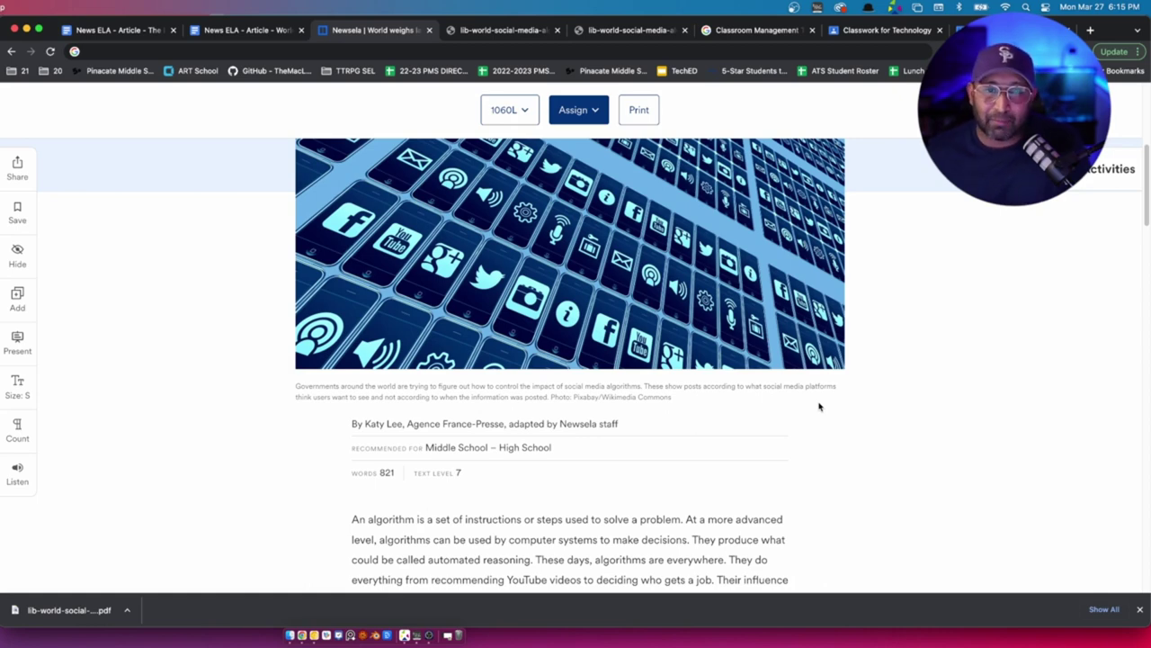
{"action": "scroll", "coordinate": [644, 353], "scroll_direction": "down", "scroll_amount": 10}
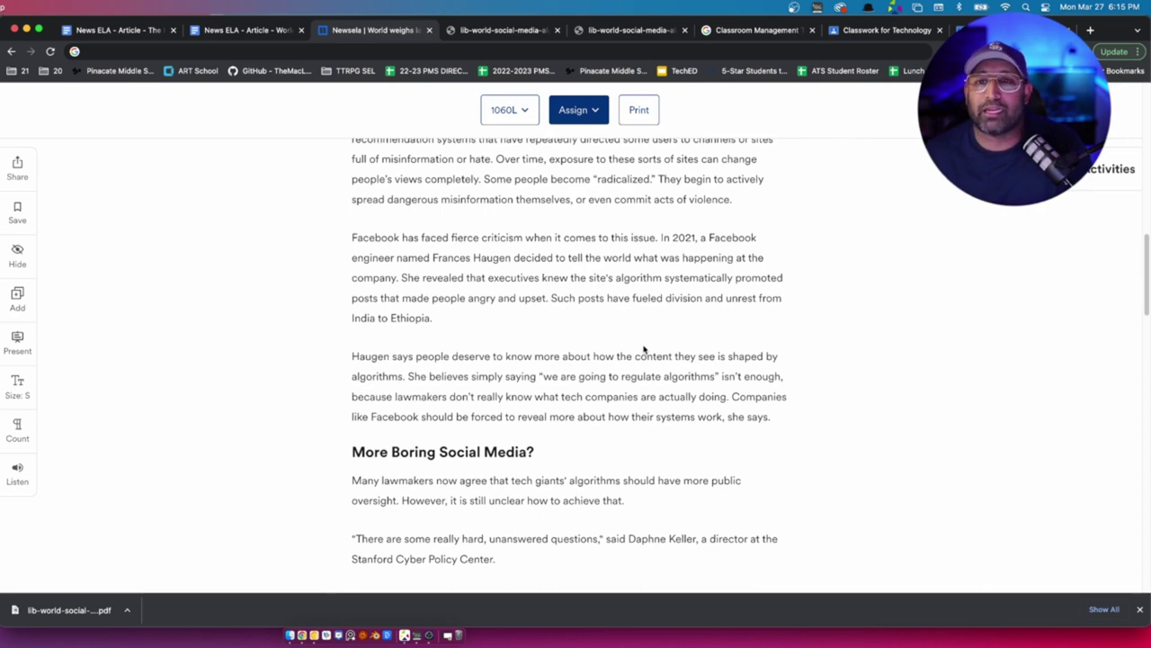
{"action": "scroll", "coordinate": [529, 301], "scroll_direction": "up", "scroll_amount": 1}
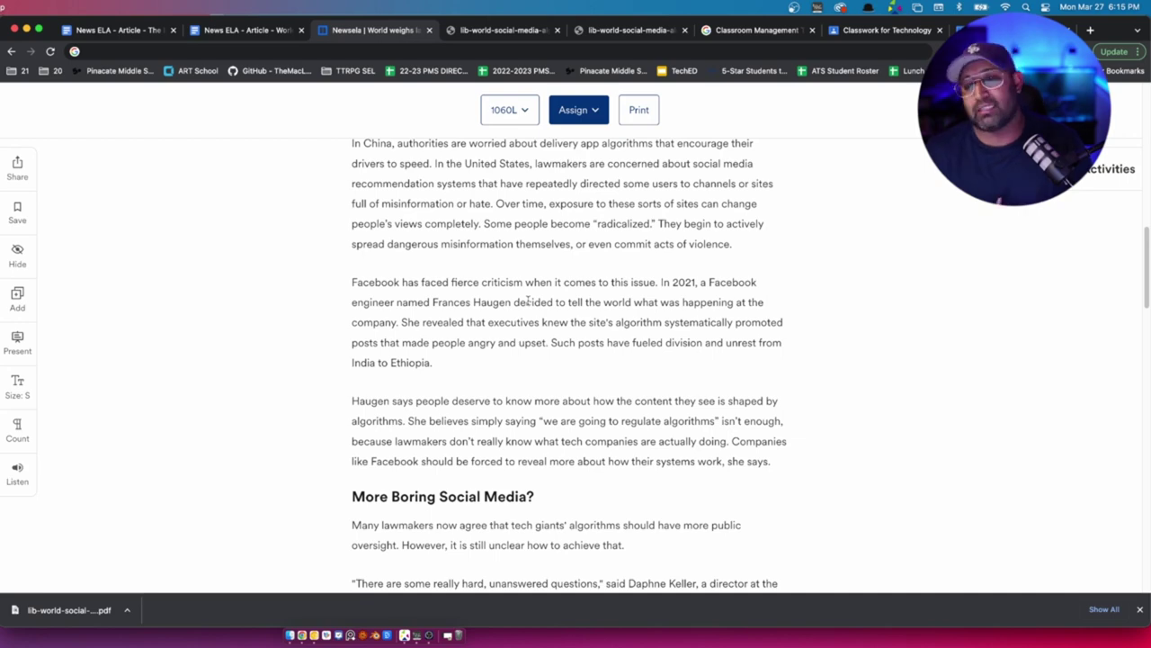
{"action": "scroll", "coordinate": [537, 298], "scroll_direction": "up", "scroll_amount": 12}
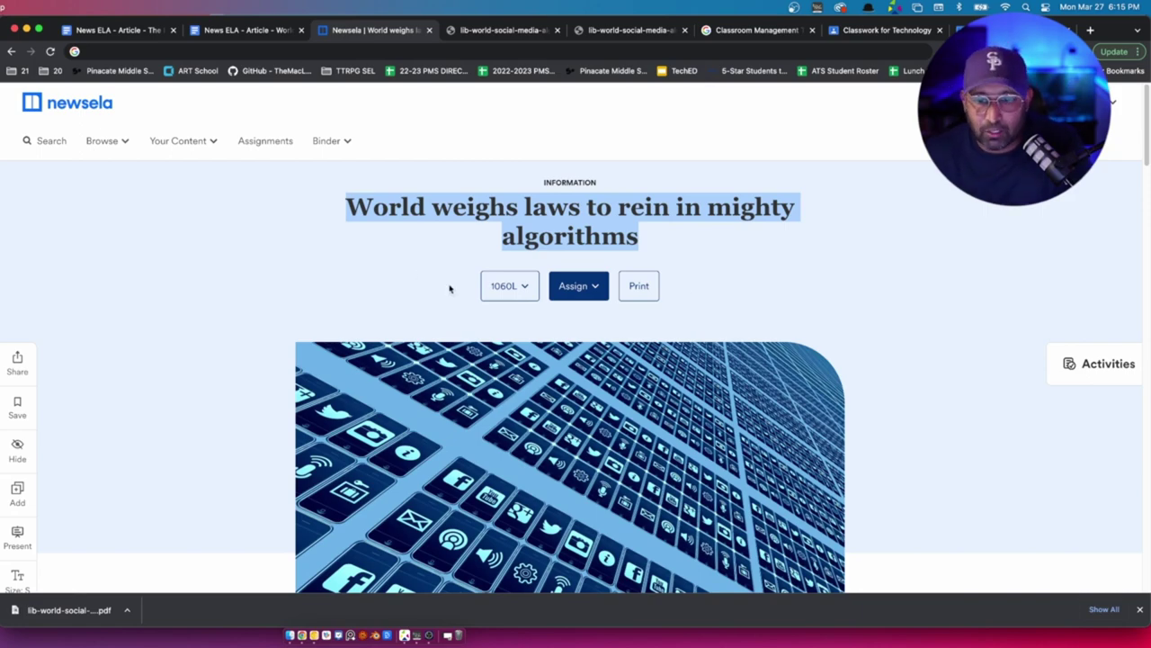
{"action": "scroll", "coordinate": [449, 288], "scroll_direction": "down", "scroll_amount": 3}
{"action": "scroll", "coordinate": [450, 287], "scroll_direction": "up", "scroll_amount": 3}
{"action": "right_click", "coordinate": [501, 209]}
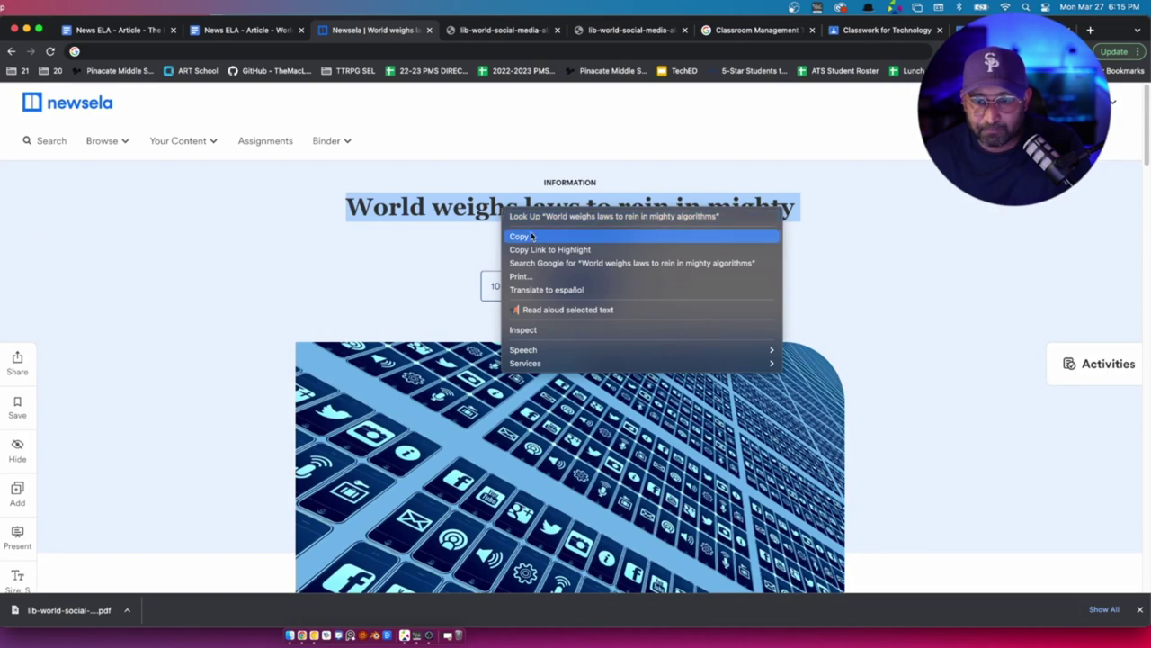
{"action": "left_click", "coordinate": [542, 235]}
Step: Switch to ChatGPT and begin a new prompt with "I am student"
{"action": "left_click", "coordinate": [303, 635]}
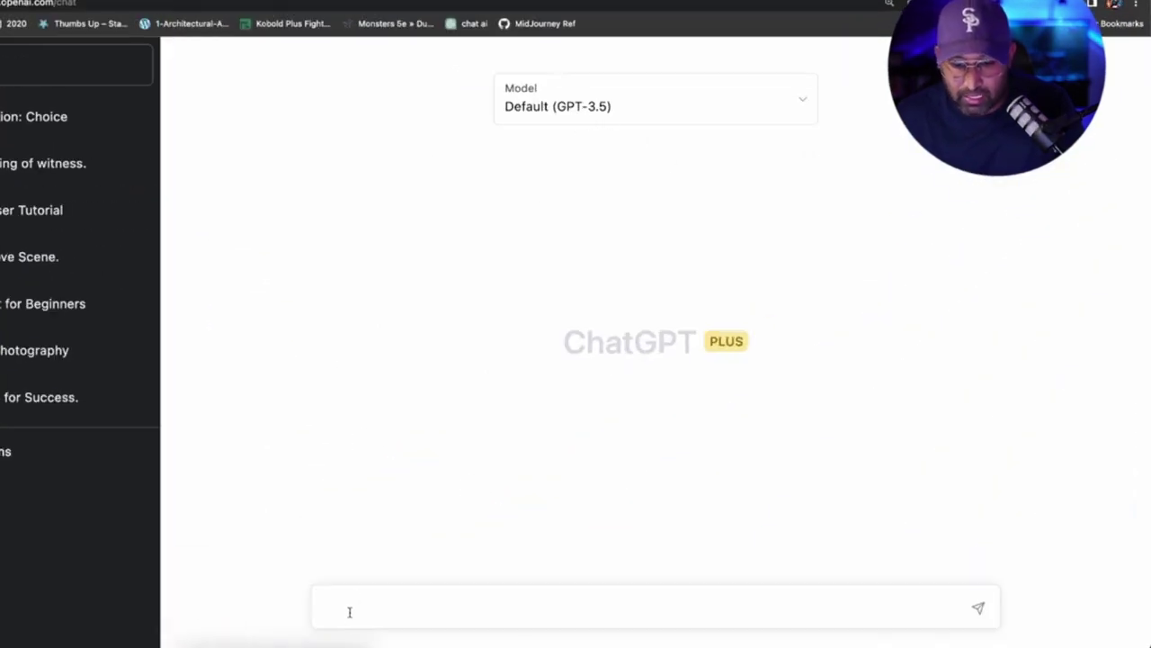
{"action": "type", "text": "I am a"}
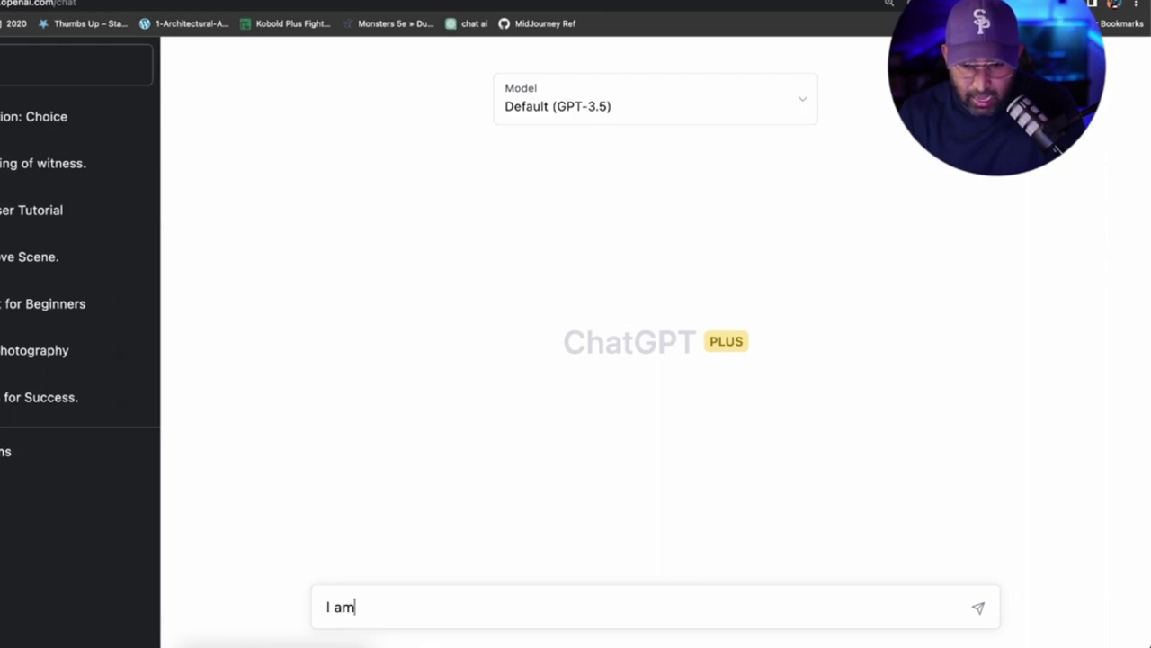
{"action": "key", "text": "BackSpace"}
{"action": "key", "text": "BackSpace"}
{"action": "type", "text": "student "}
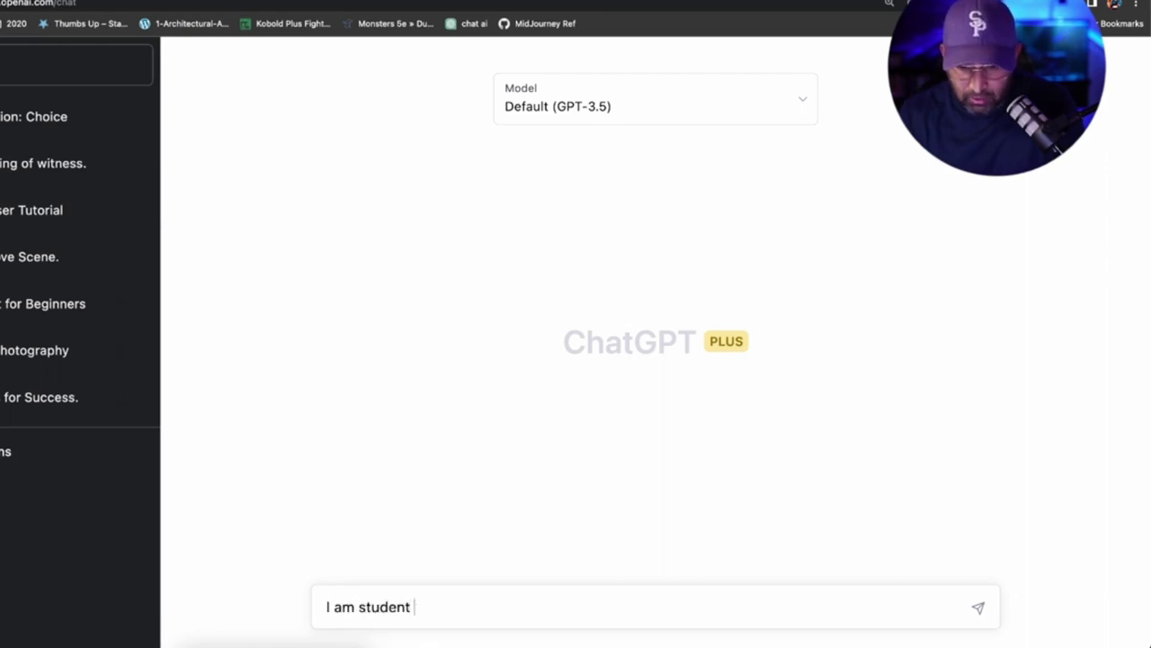
{"action": "type", "text": ">"}
{"action": "key", "text": "BackSpace"}
Step: Continue the prompt with the sentence "I need some help pre-reading this article"
{"action": "type", "text": ". I nees"}
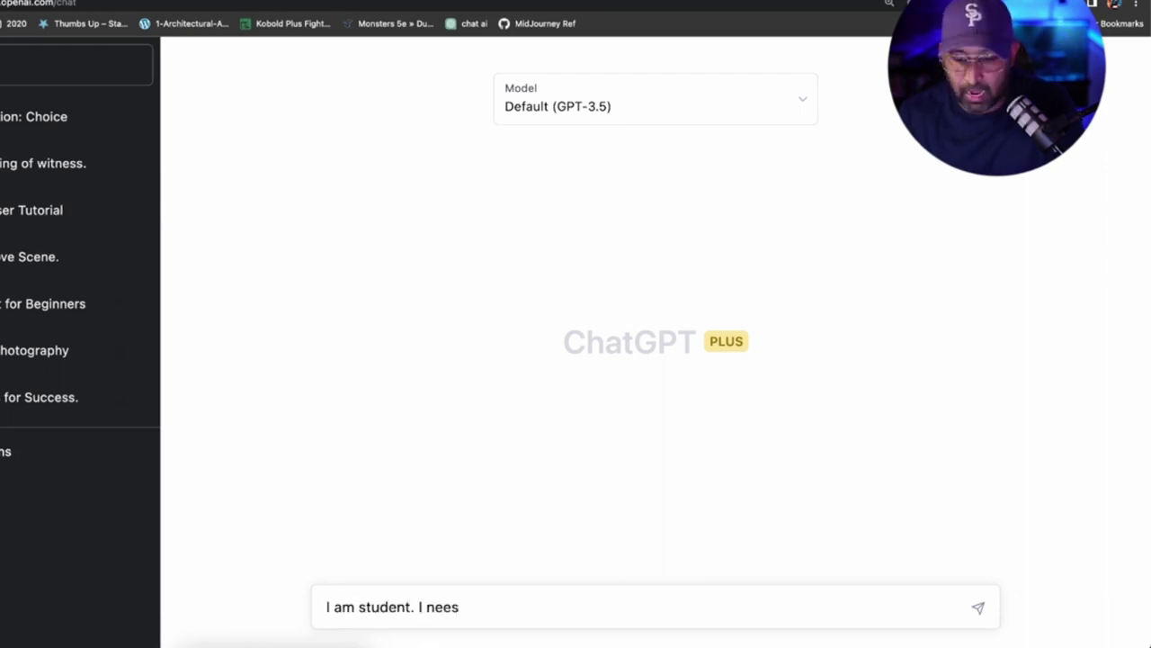
{"action": "key", "text": "BackSpace"}
{"action": "type", "text": "d some help pre"}
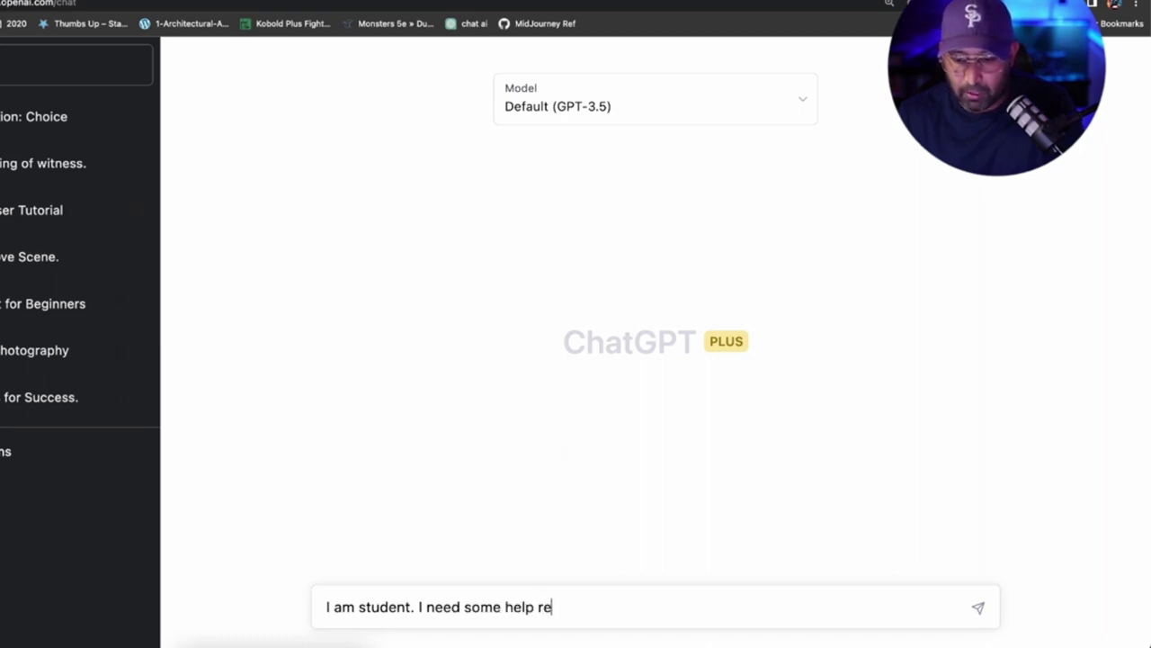
{"action": "key", "text": "BackSpace"}
{"action": "key", "text": "BackSpace"}
{"action": "type", "text": "pre "}
{"action": "type", "text": "-reading this this"}
{"action": "key", "text": "BackSpace"}
{"action": "key", "text": "BackSpace"}
{"action": "key", "text": "BackSpace"}
{"action": "key", "text": "BackSpace"}
{"action": "key", "text": "BackSpace"}
{"action": "type", "text": "article "}
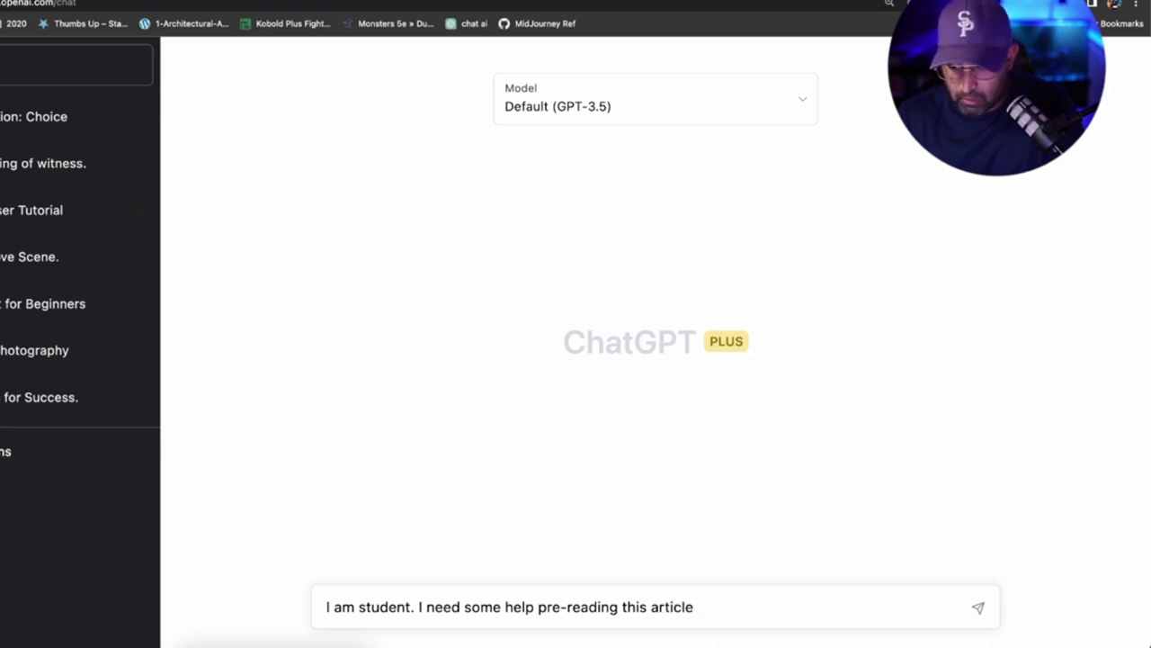
Step: Add the request "Please Give a brief overview of the article." to the prompt
{"action": "type", "text": ">"}
{"action": "key", "text": "BackSpace"}
{"action": "type", "text": ". Please "}
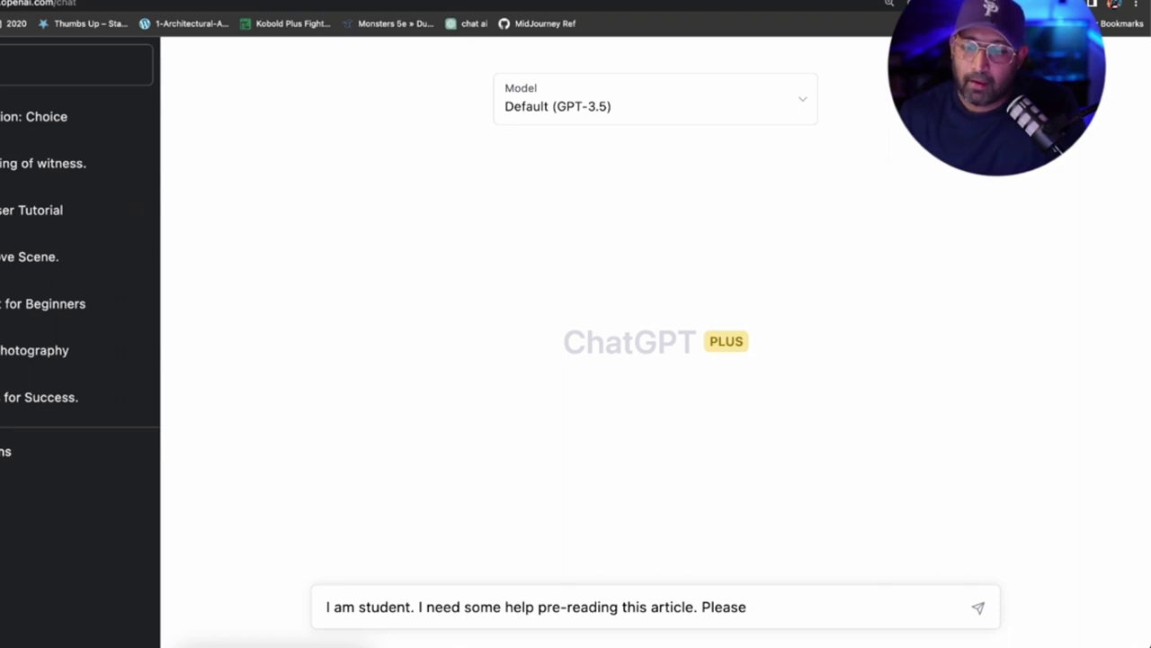
{"action": "type", "text": "Give a brei"}
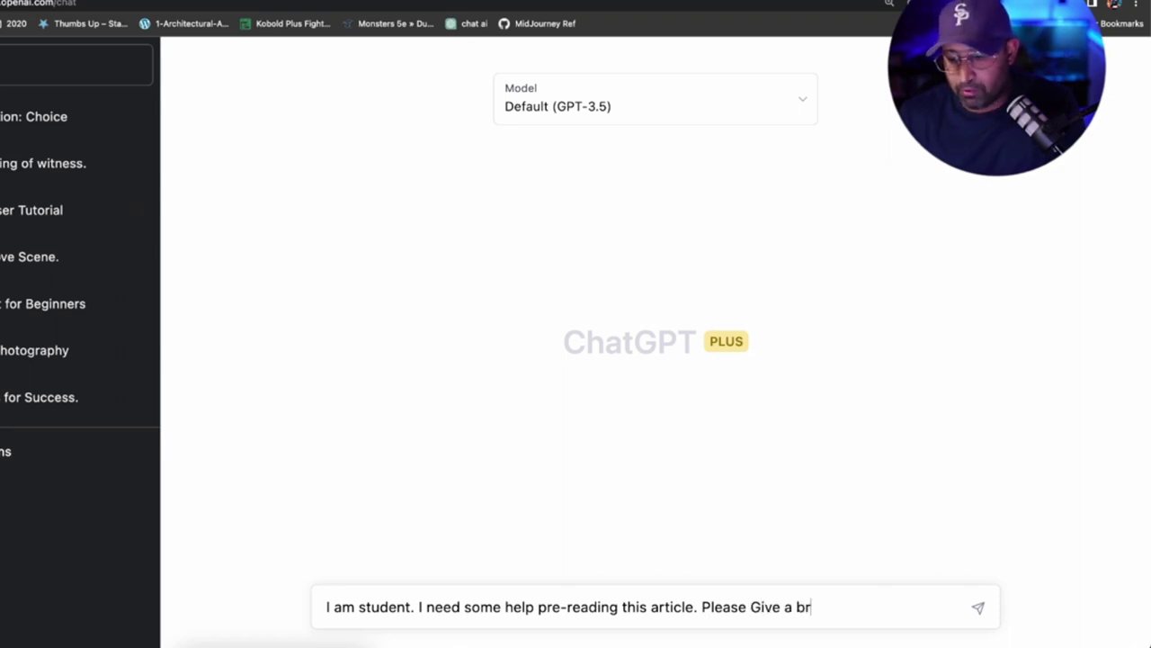
{"action": "key", "text": "BackSpace"}
{"action": "key", "text": "BackSpace"}
{"action": "type", "text": "ief o"}
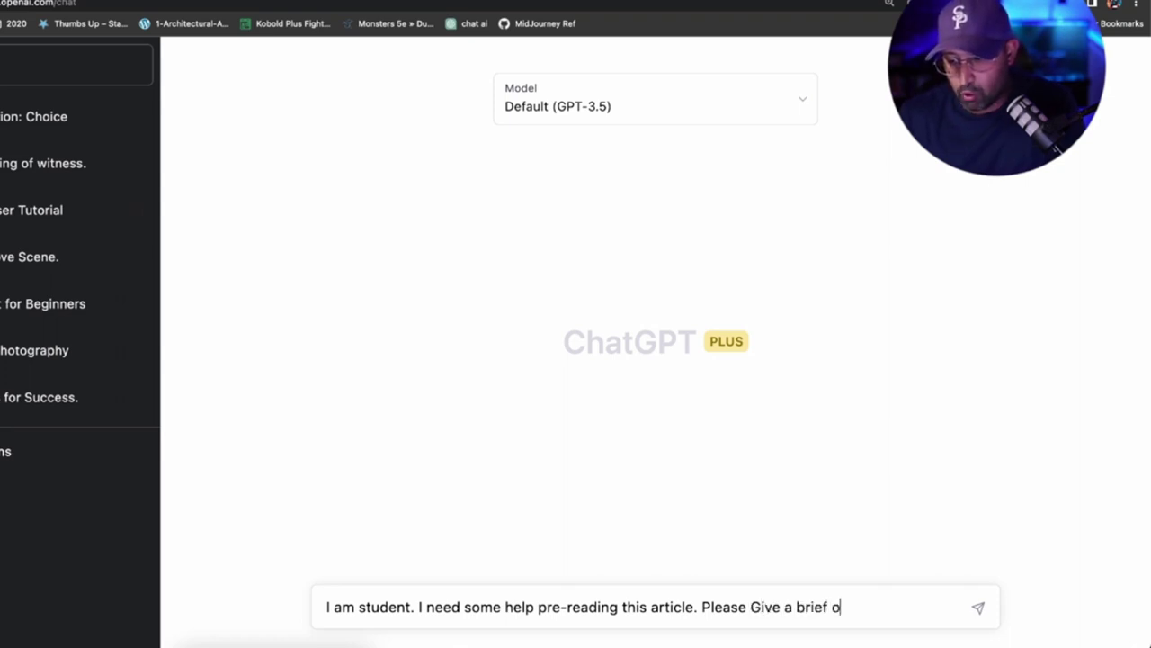
{"action": "type", "text": "verview of teh"}
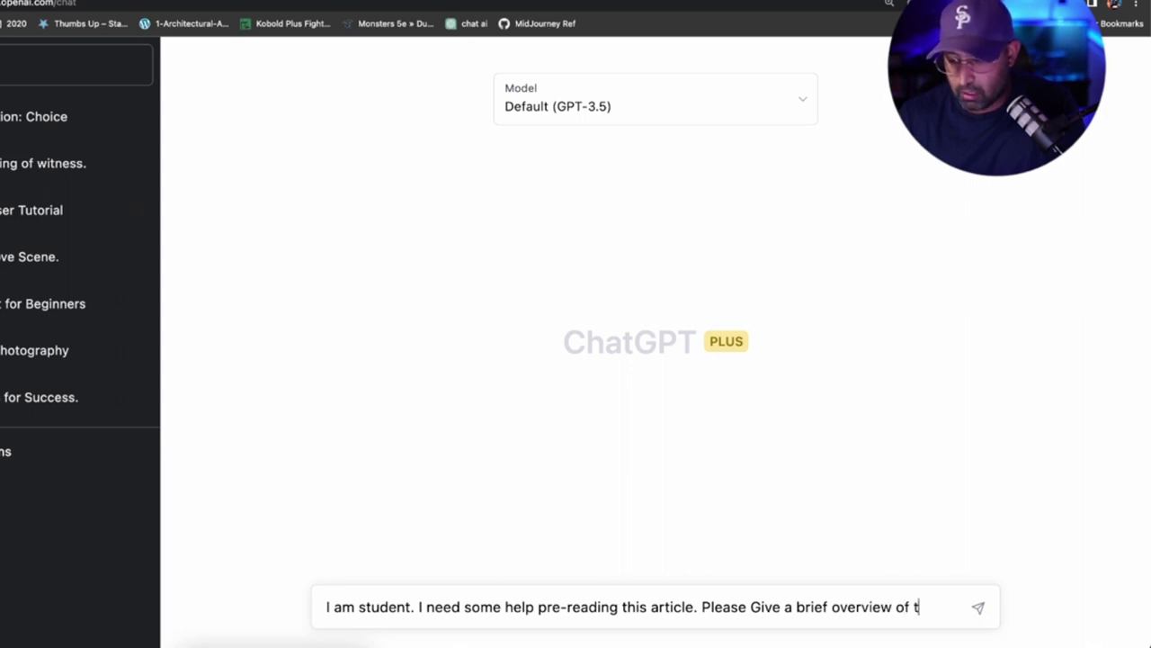
{"action": "key", "text": "BackSpace"}
{"action": "key", "text": "BackSpace"}
{"action": "key", "text": "BackSpace"}
{"action": "type", "text": "he artilce"}
{"action": "key", "text": "BackSpace"}
{"action": "key", "text": "BackSpace"}
{"action": "key", "text": "BackSpace"}
{"action": "type", "text": "cle"}
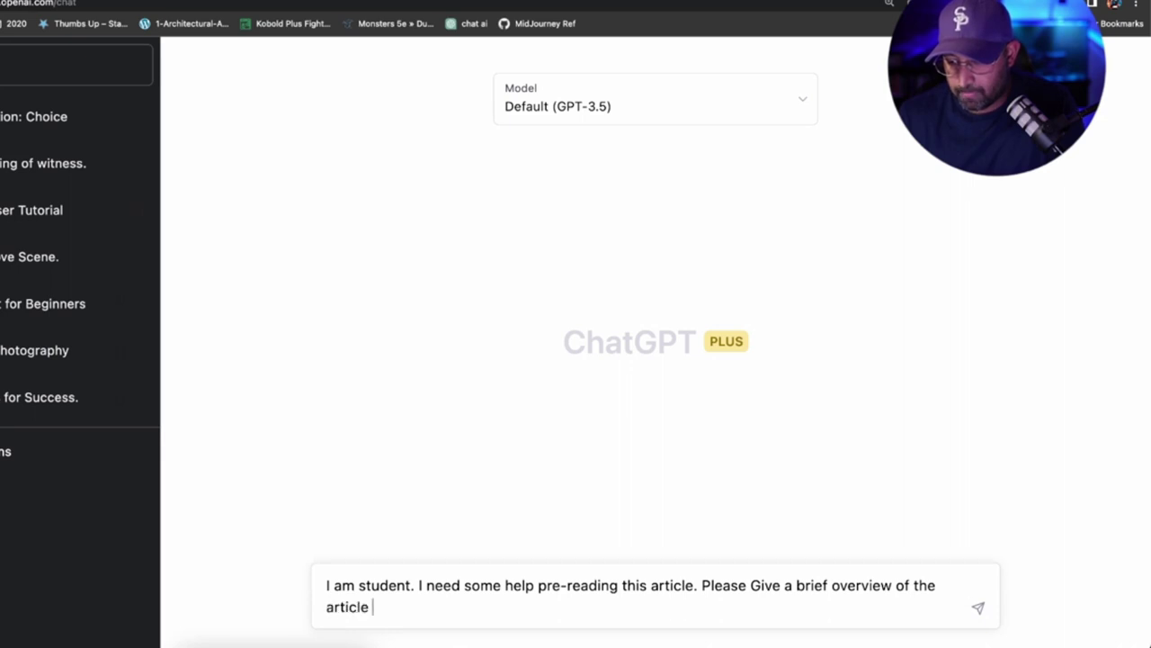
{"action": "key", "text": "BackSpace"}
{"action": "type", "text": "."}
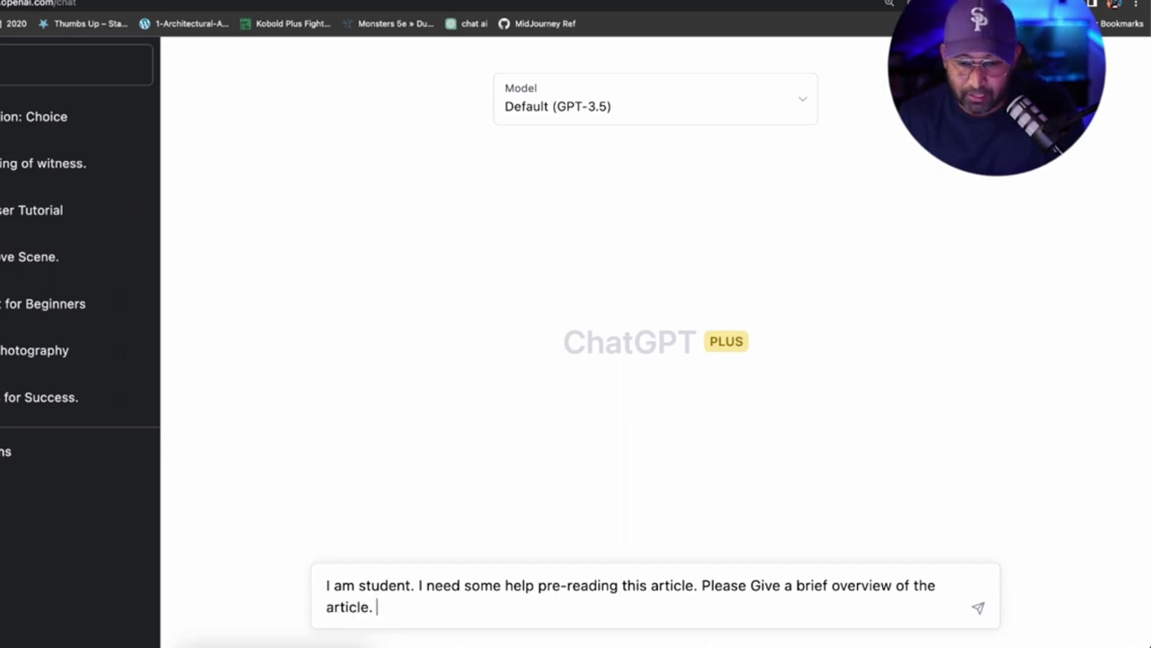
Step: Insert "in 7th grade" after "I am student" in the prompt's opening sentence
{"action": "left_click", "coordinate": [411, 585]}
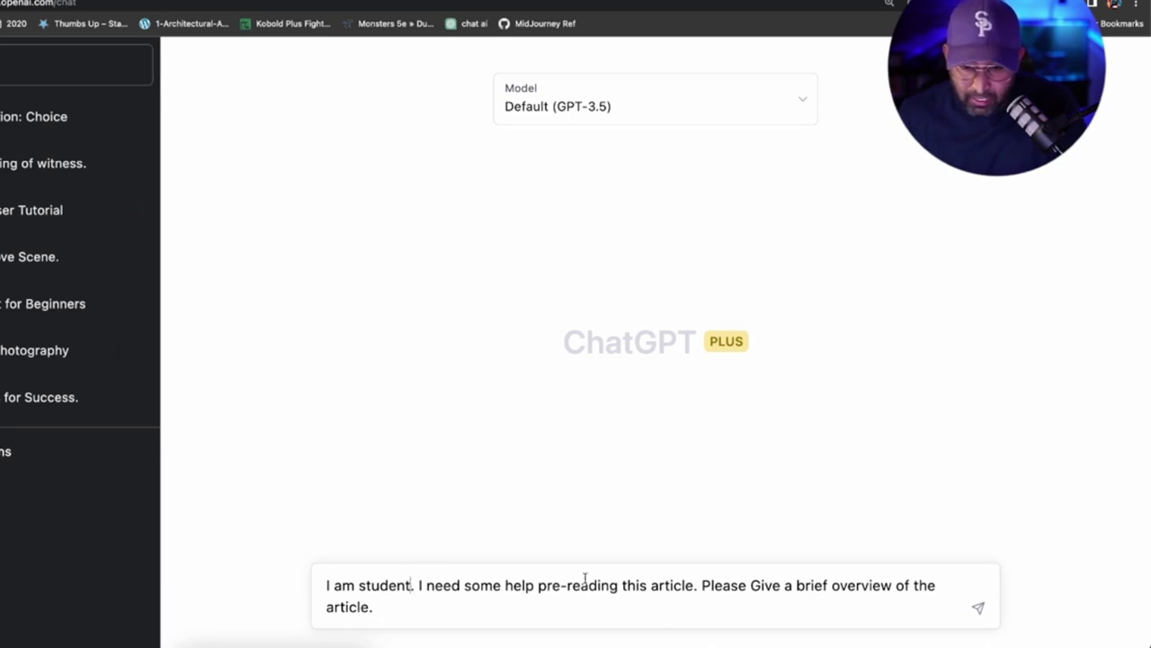
{"action": "type", "text": ", I"}
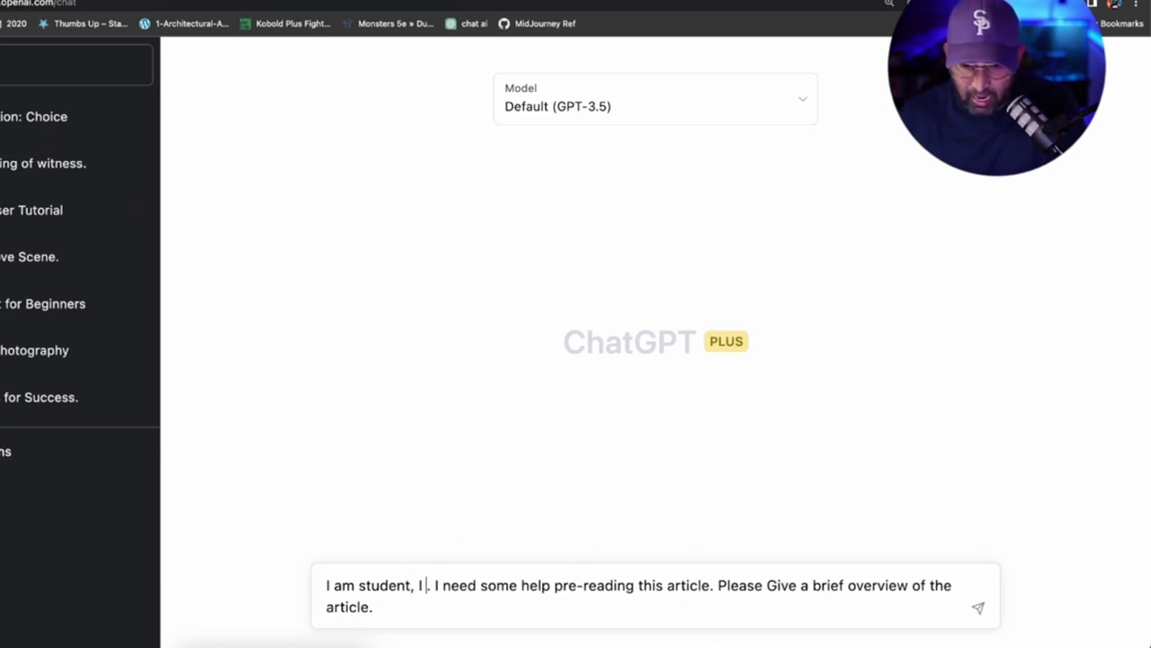
{"action": "key", "text": "BackSpace"}
{"action": "key", "text": "BackSpace"}
{"action": "type", "text": "in 7th grade"}
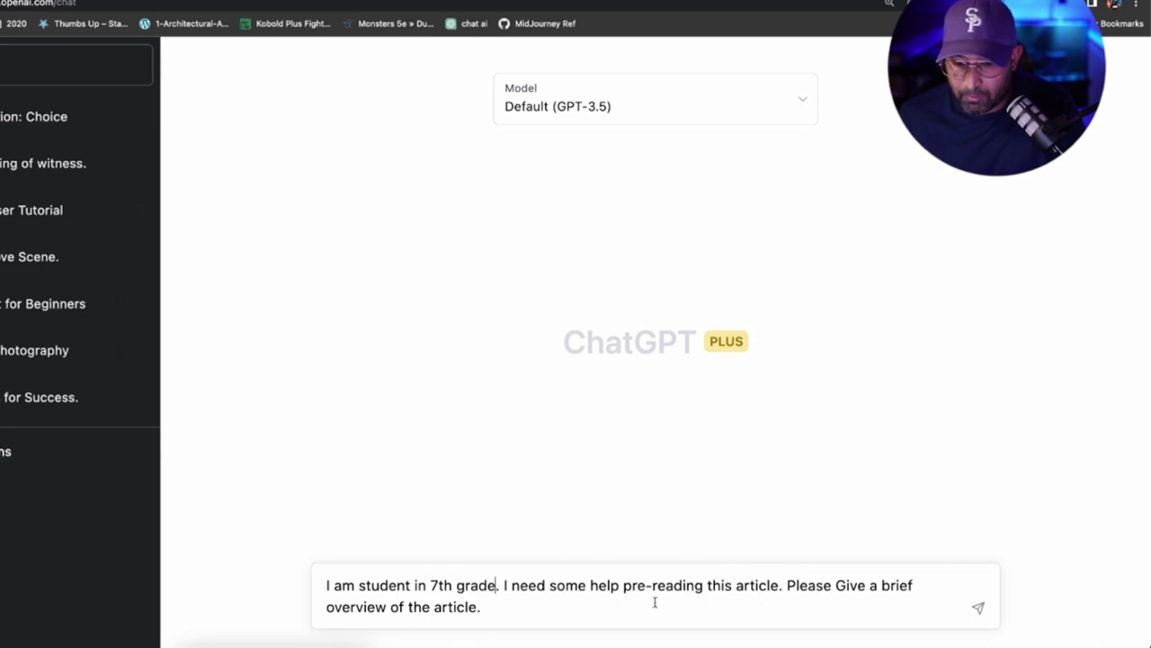
Step: Append "Please pull out any vocabulary words I might have trouble and define them." to the end of the prompt
{"action": "left_click", "coordinate": [504, 609]}
{"action": "type", "text": "Please "}
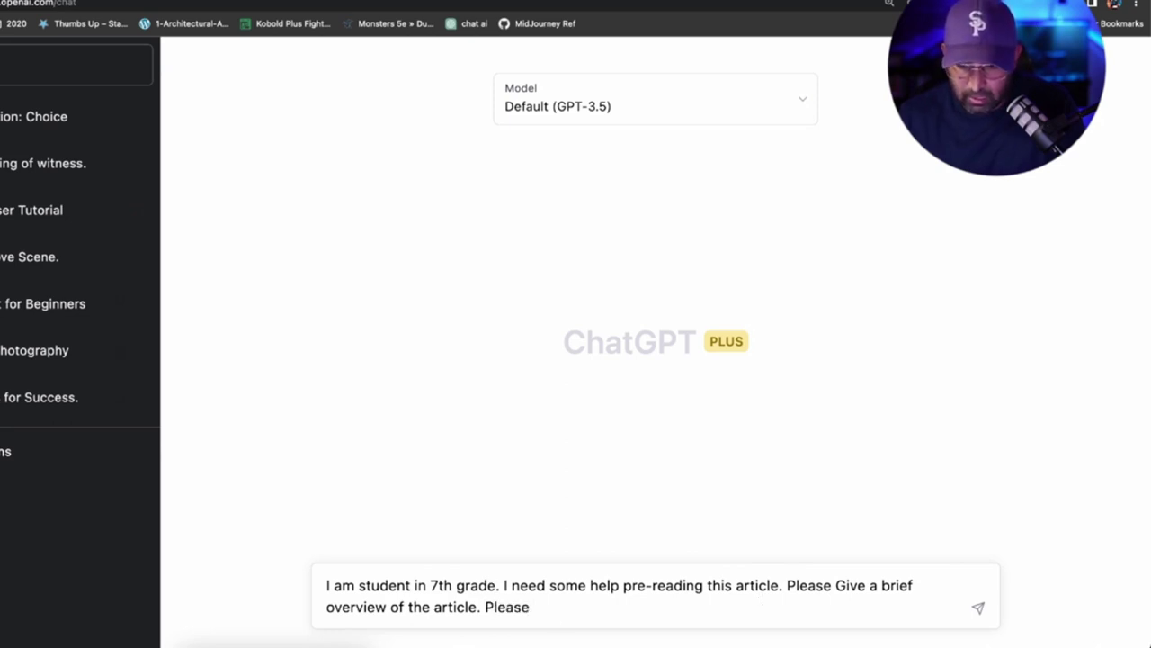
{"action": "type", "text": "pull out "}
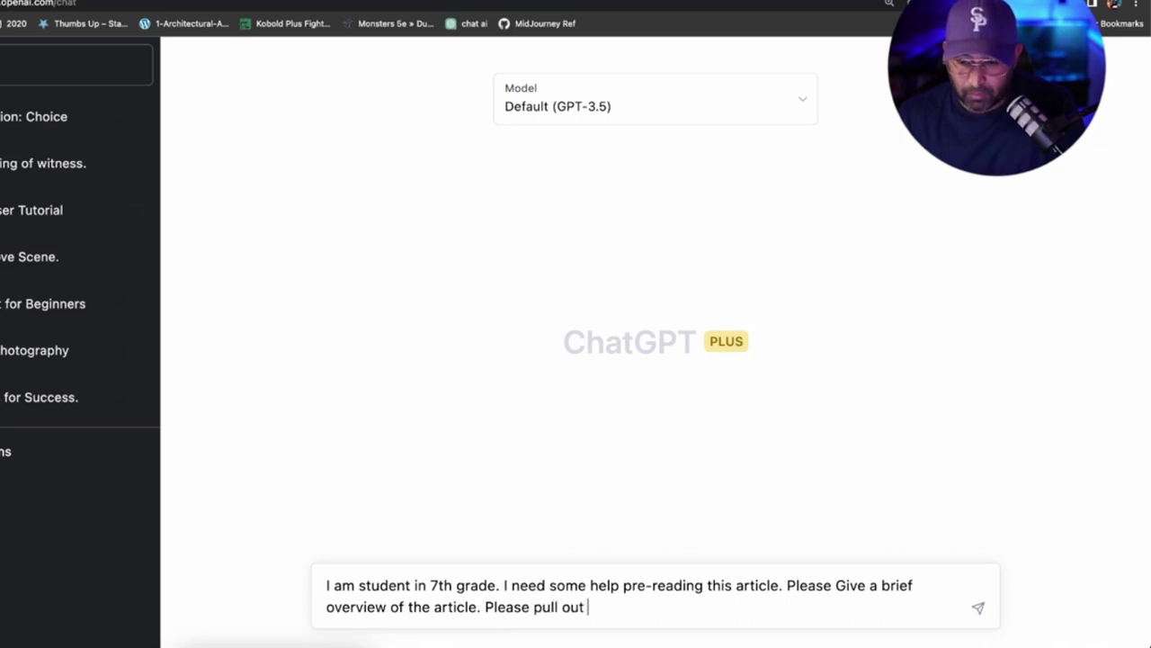
{"action": "type", "text": "any vocu"}
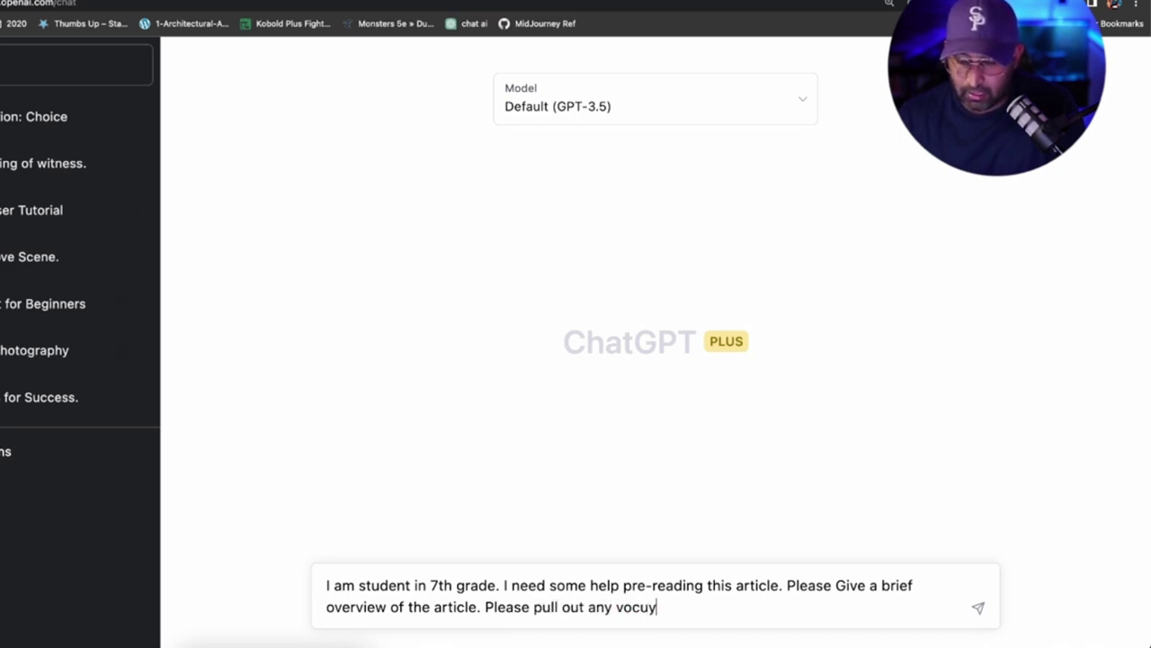
{"action": "key", "text": "BackSpace"}
{"action": "type", "text": "abulary "}
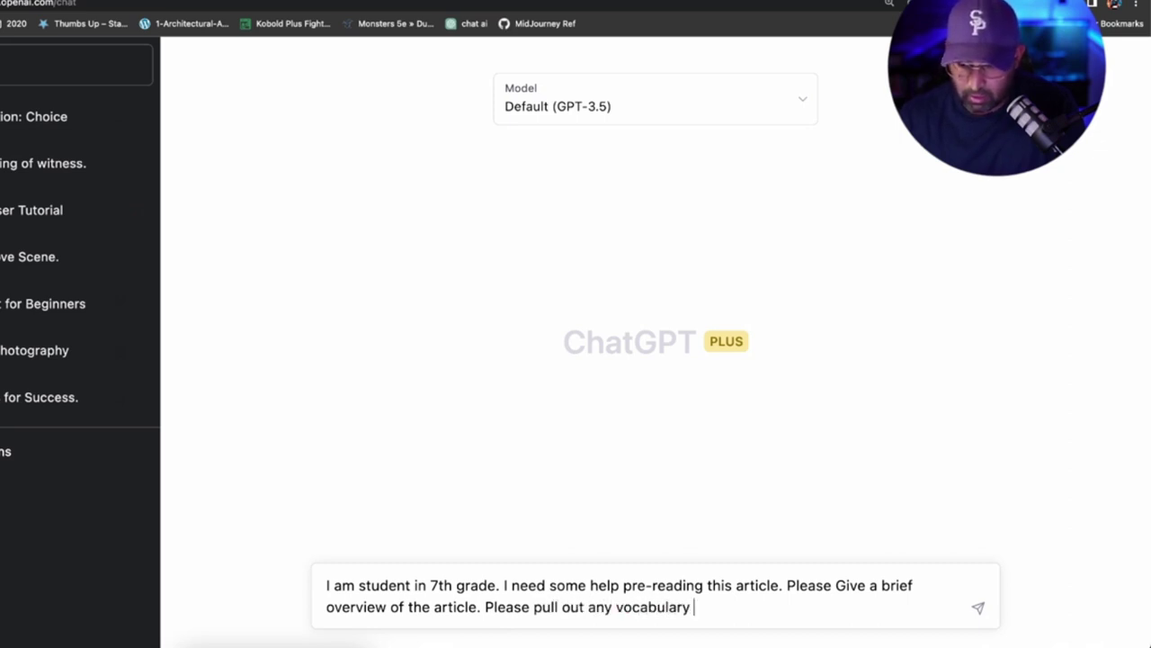
{"action": "type", "text": "words y"}
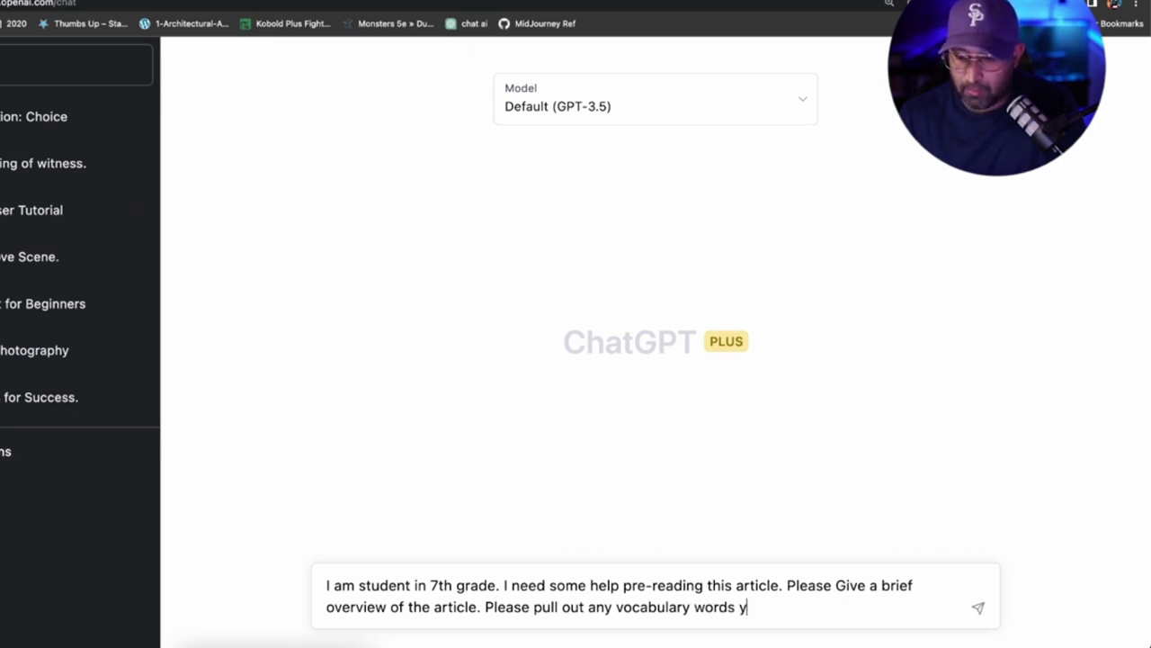
{"action": "key", "text": "BackSpace"}
{"action": "type", "text": "I mig"}
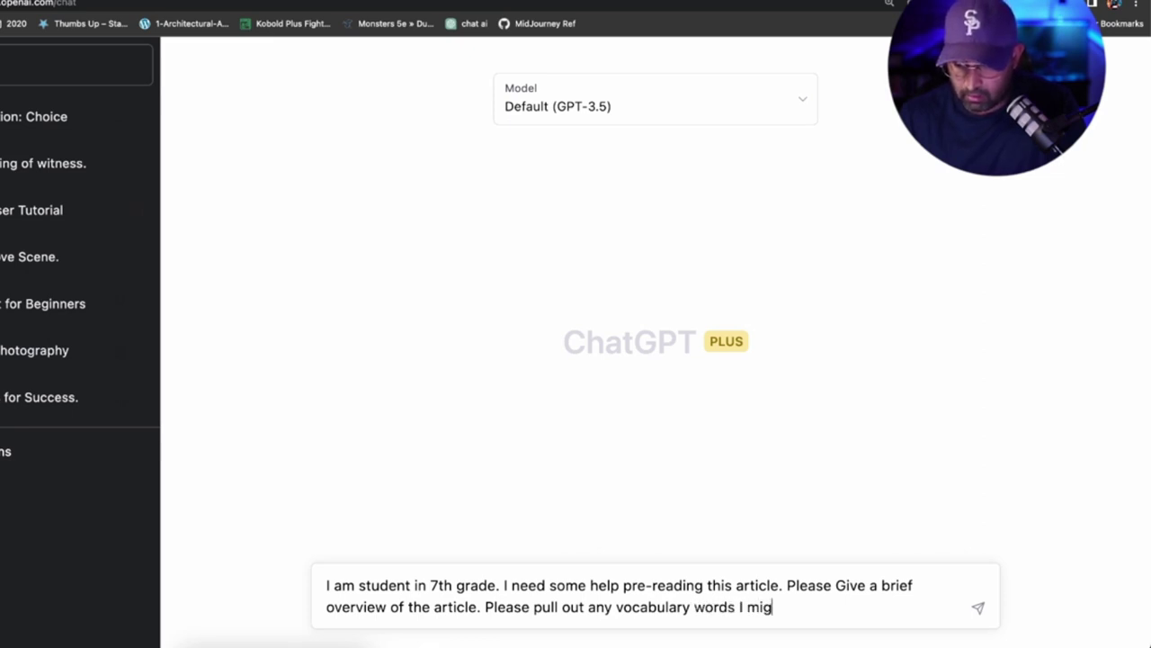
{"action": "type", "text": "ht have troub"}
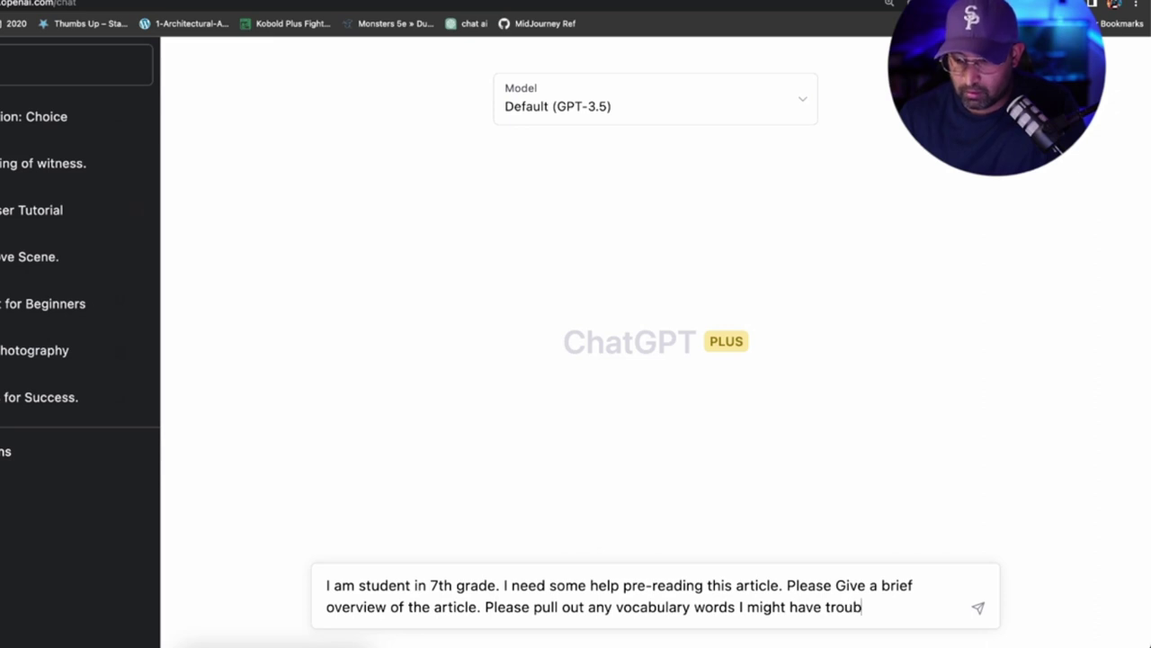
{"action": "type", "text": "le and define them."}
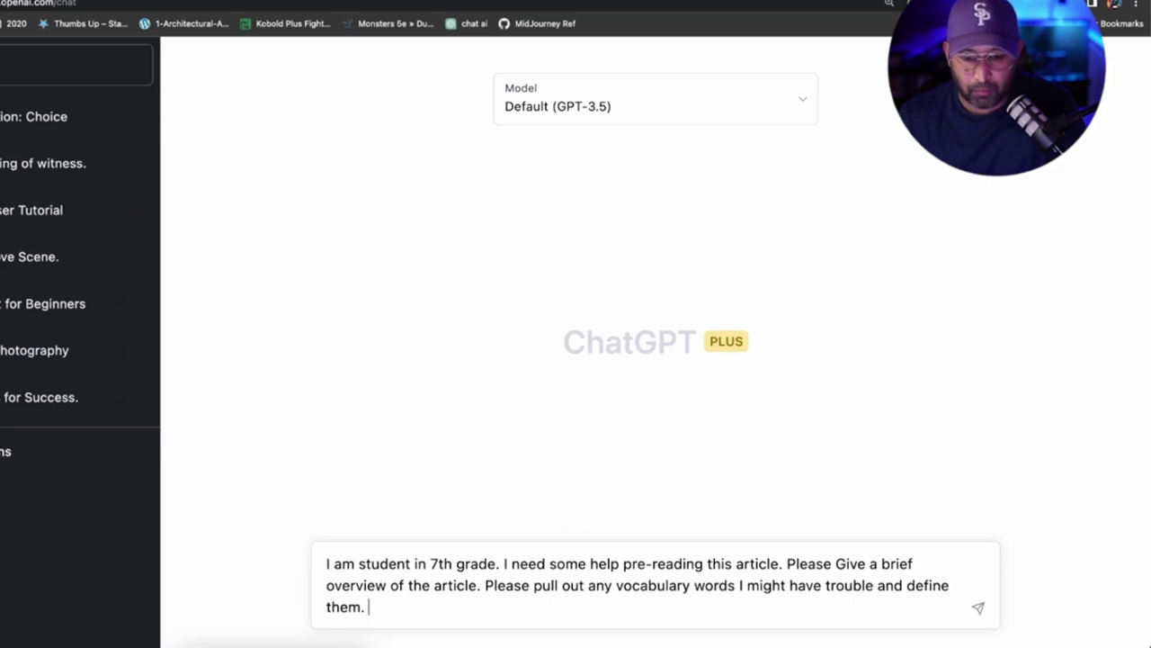
Step: Add "Give some more background on the article:" and paste the copied article title below it after a blank line
{"action": "type", "text": "Give some more background on the article:"}
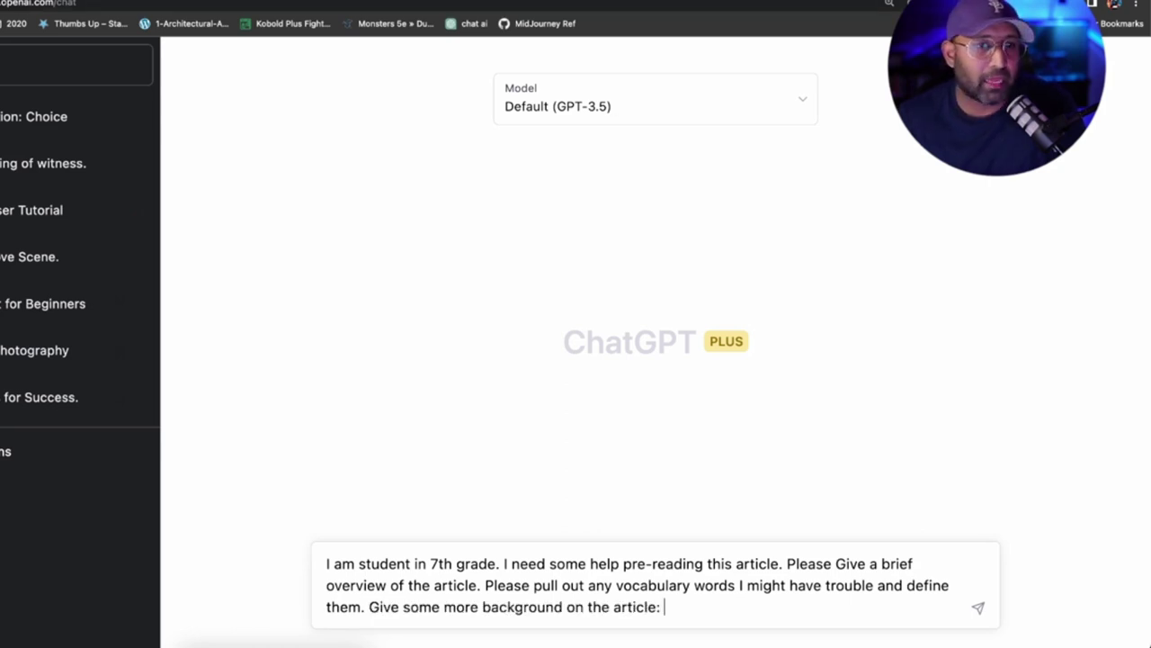
{"action": "key", "text": "shift+Return"}
{"action": "key", "text": "shift+Return"}
{"action": "type", "text": "World weighs laws to rein in mighty algorithms"}
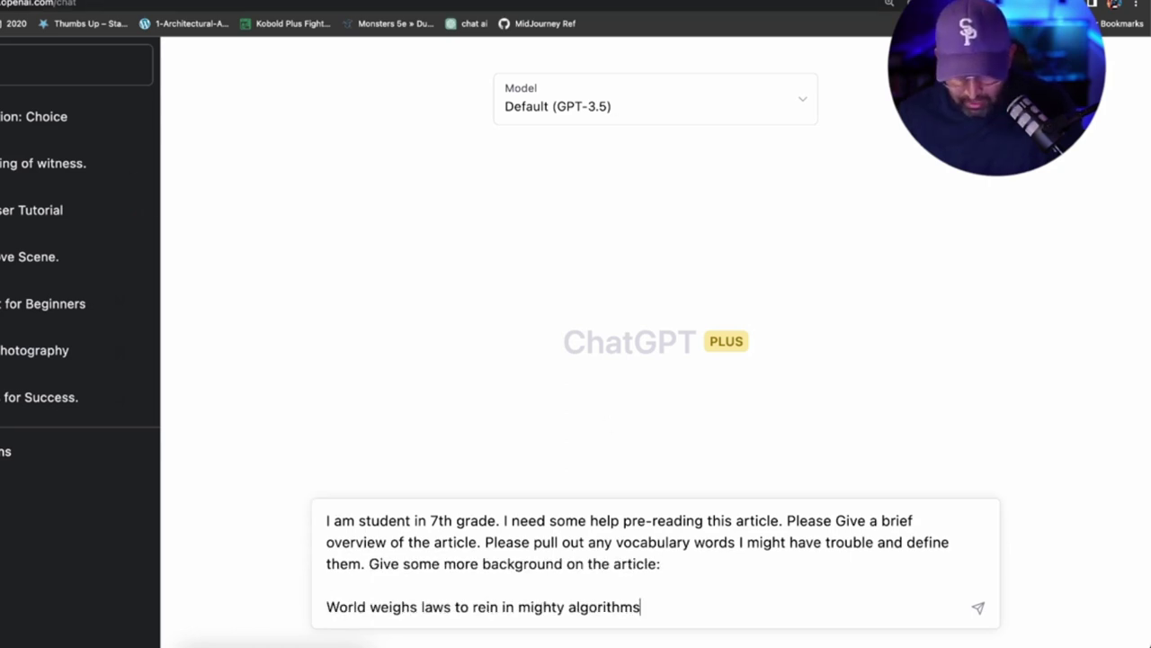
Step: Label the title line "Tittle :" and add an "Article Body:" line below it, separated by a blank line
{"action": "left_click", "coordinate": [327, 607]}
{"action": "type", "text": "Titl"}
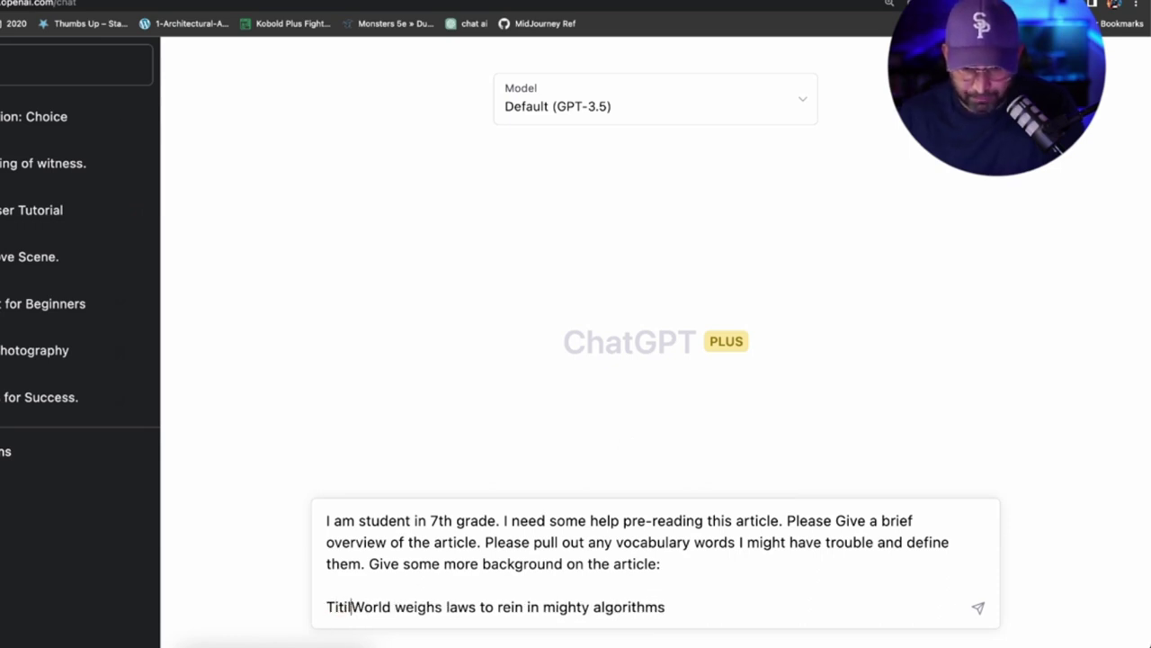
{"action": "key", "text": "BackSpace"}
{"action": "type", "text": "tle"}
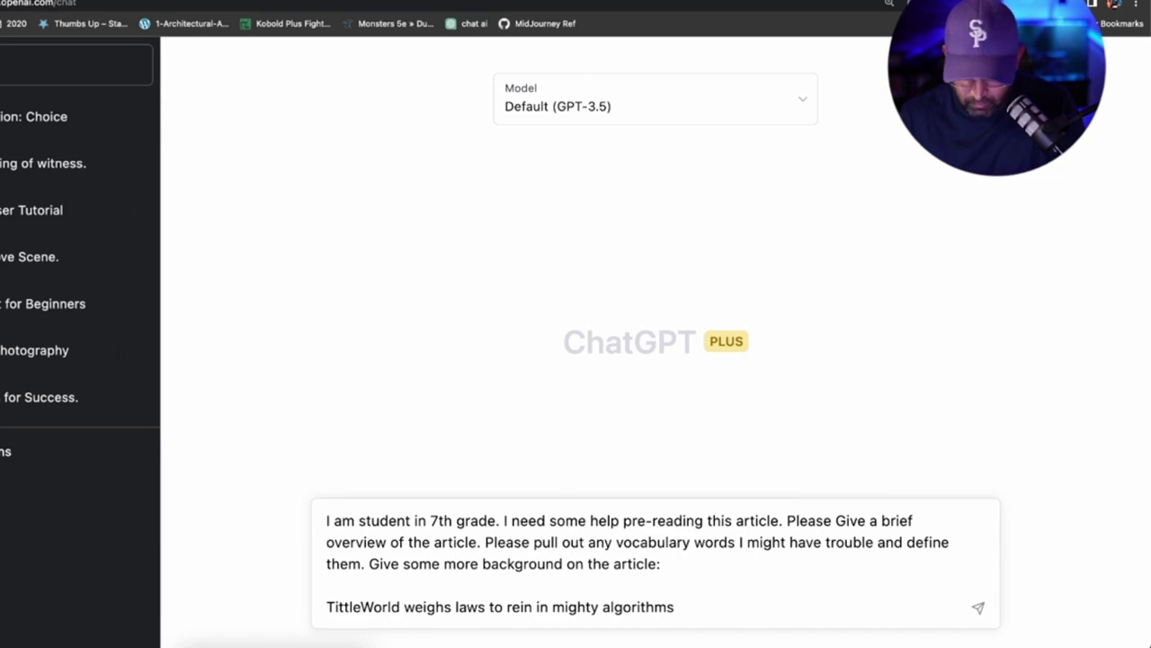
{"action": "type", "text": " :"}
{"action": "key", "text": "super+Down"}
{"action": "key", "text": "shift+Return"}
{"action": "key", "text": "shift+Return"}
{"action": "type", "text": "Article Body:"}
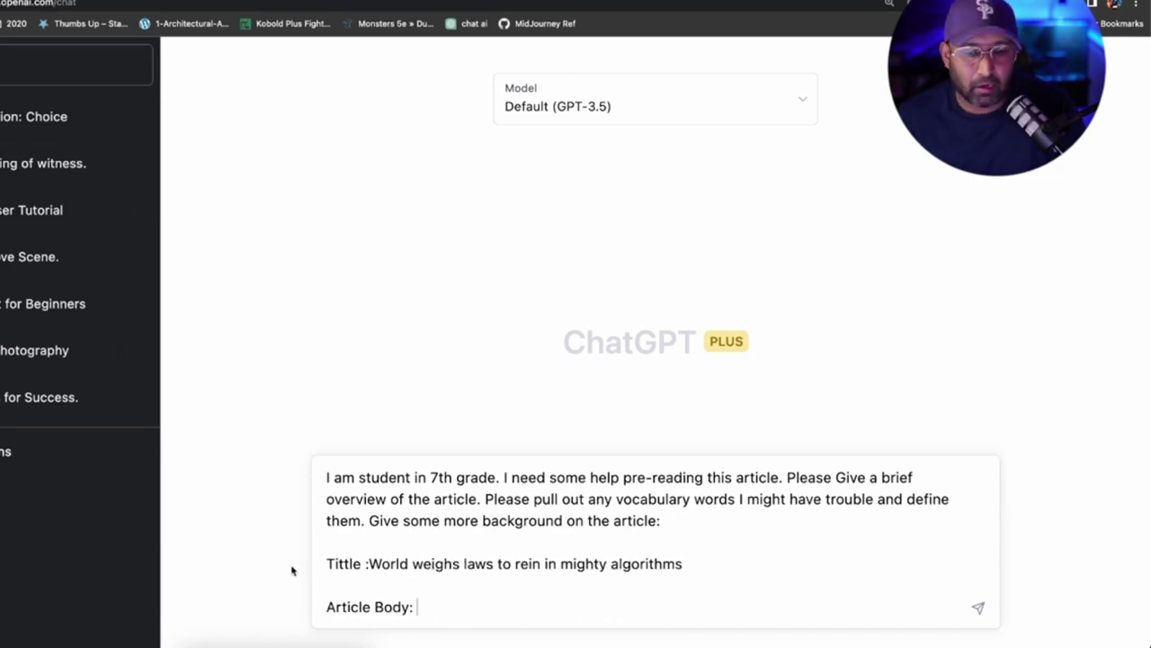
Step: Copy the full article body from the Newsela page into the ChatGPT prompt and submit it using the GPT-4 model
{"action": "left_click", "coordinate": [216, 640]}
{"action": "scroll", "coordinate": [267, 184], "scroll_direction": "down", "scroll_amount": 10}
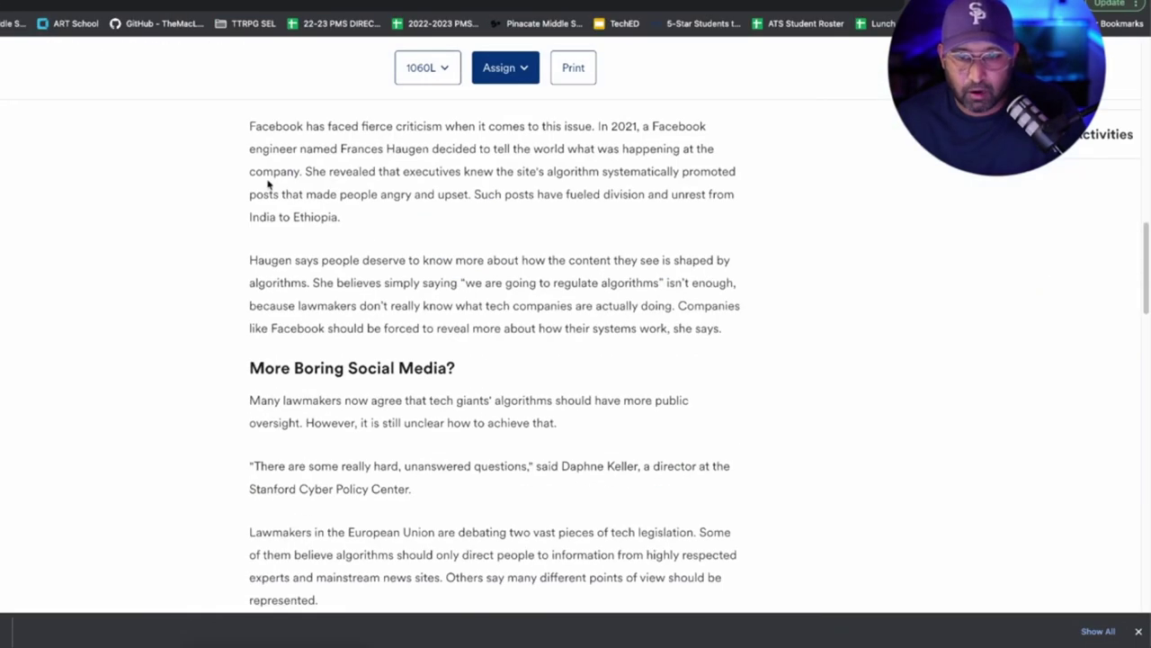
{"action": "scroll", "coordinate": [267, 184], "scroll_direction": "up", "scroll_amount": 5}
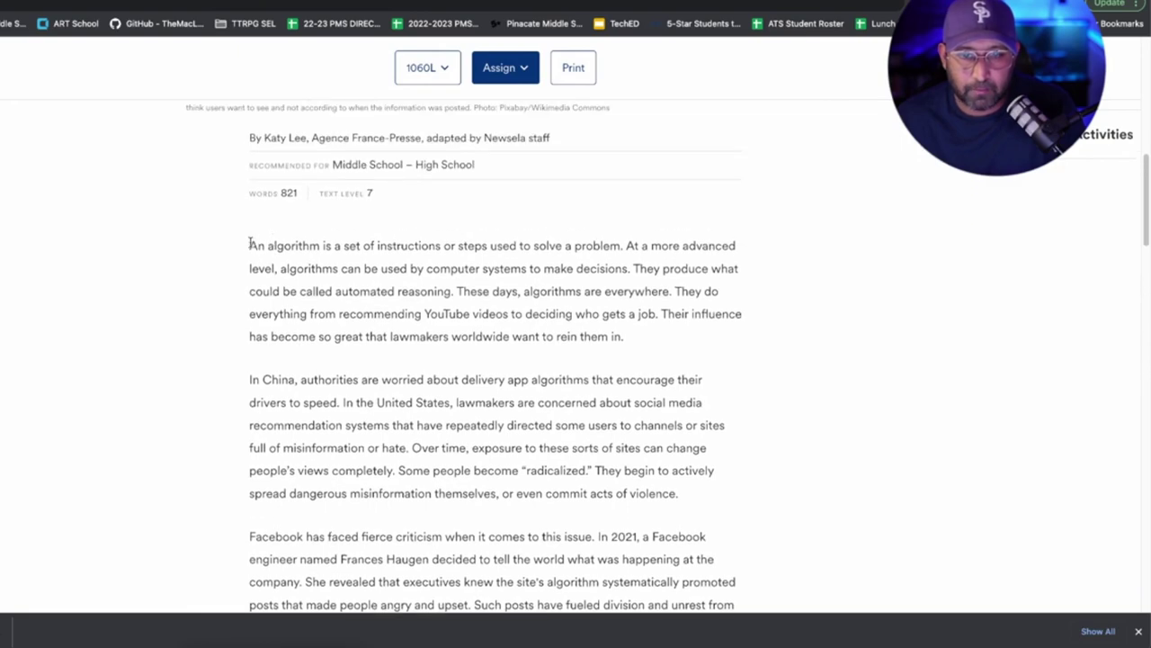
{"action": "left_click_drag", "start_coordinate": [250, 243], "coordinate": [728, 240]}
{"action": "scroll", "coordinate": [696, 232], "scroll_direction": "up", "scroll_amount": 10}
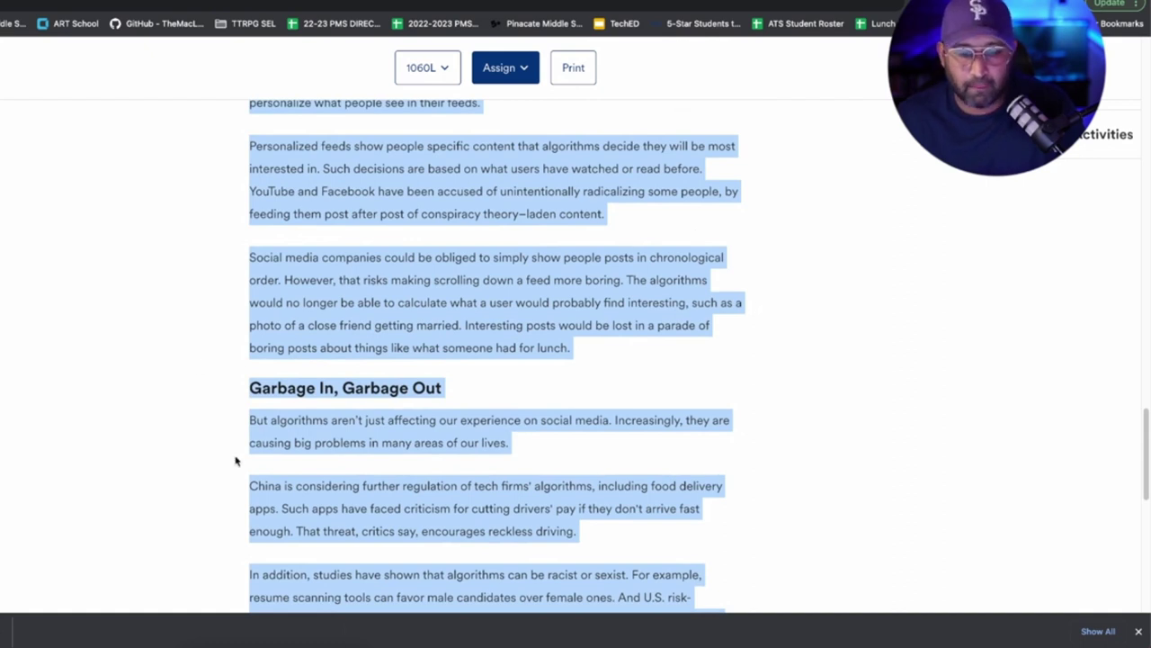
{"action": "left_click", "coordinate": [213, 642]}
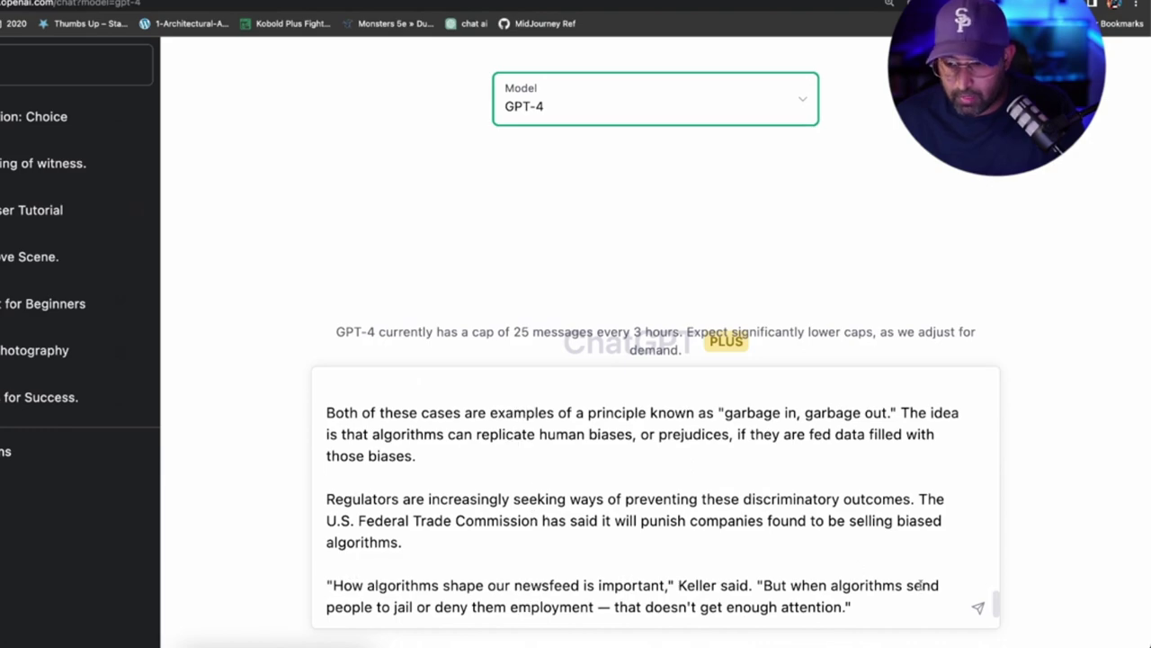
{"action": "key", "text": "Return"}
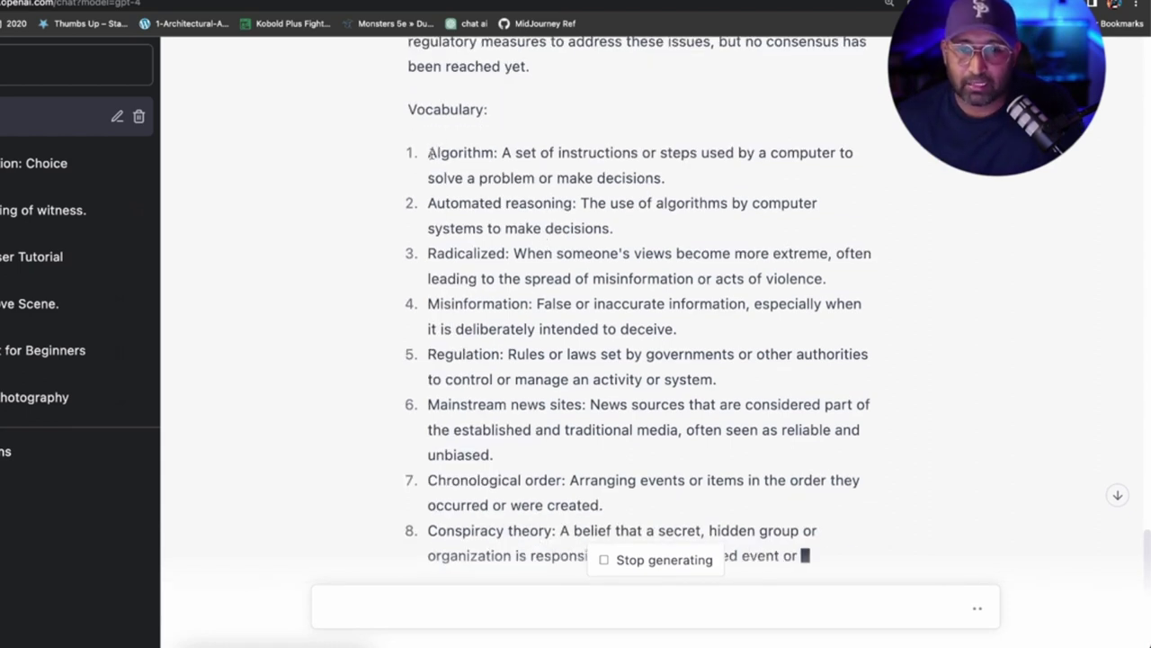
Step: Review the vocabulary definitions and the background section in ChatGPT's response
{"action": "left_click_drag", "start_coordinate": [428, 153], "coordinate": [462, 154]}
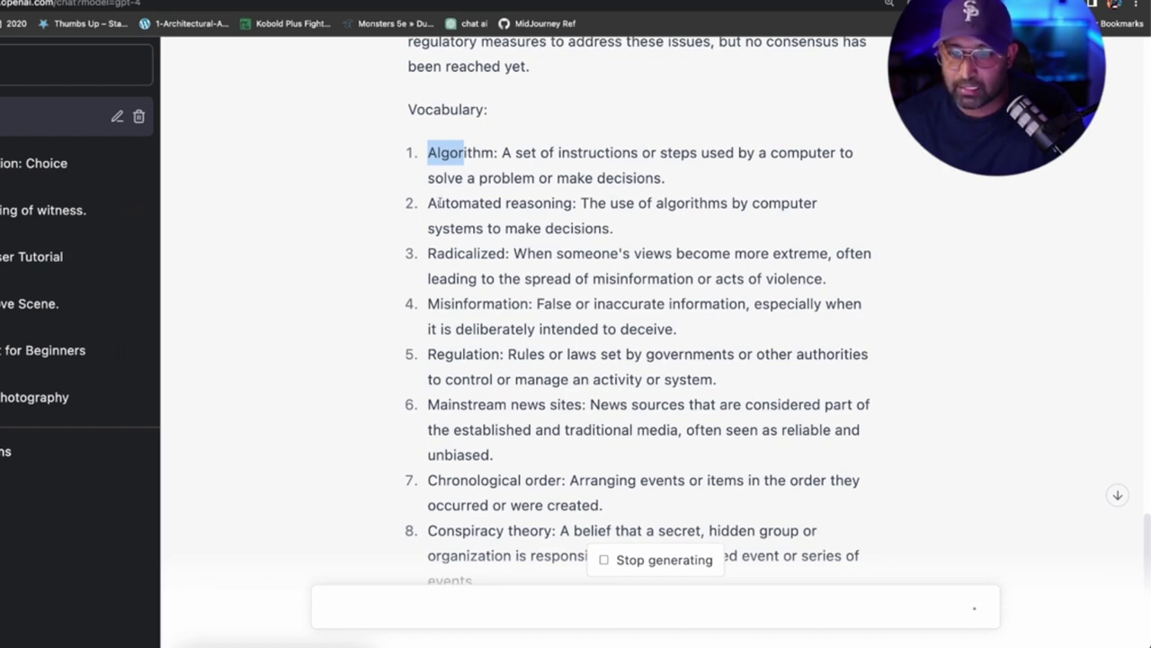
{"action": "left_click_drag", "start_coordinate": [586, 203], "coordinate": [661, 203]}
{"action": "scroll", "coordinate": [302, 90], "scroll_direction": "down", "scroll_amount": 8}
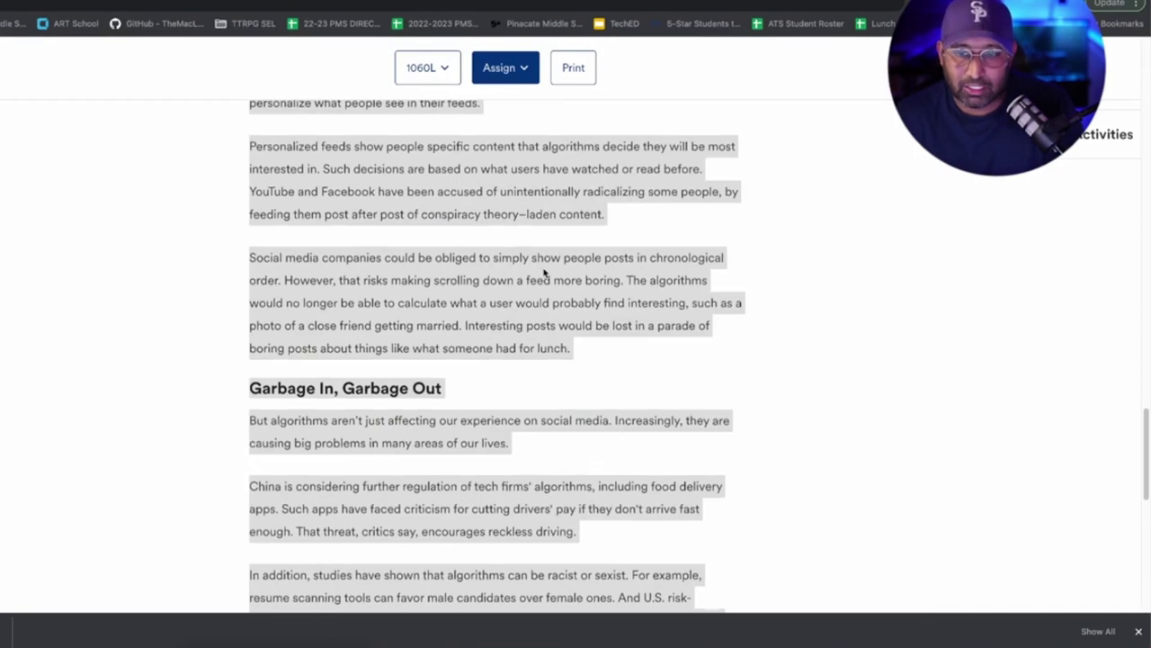
Step: Switch to the Newsela article, select its whole opening paragraph and have the selected text read aloud
{"action": "scroll", "coordinate": [542, 264], "scroll_direction": "up", "scroll_amount": 5}
{"action": "scroll", "coordinate": [478, 266], "scroll_direction": "up", "scroll_amount": 15}
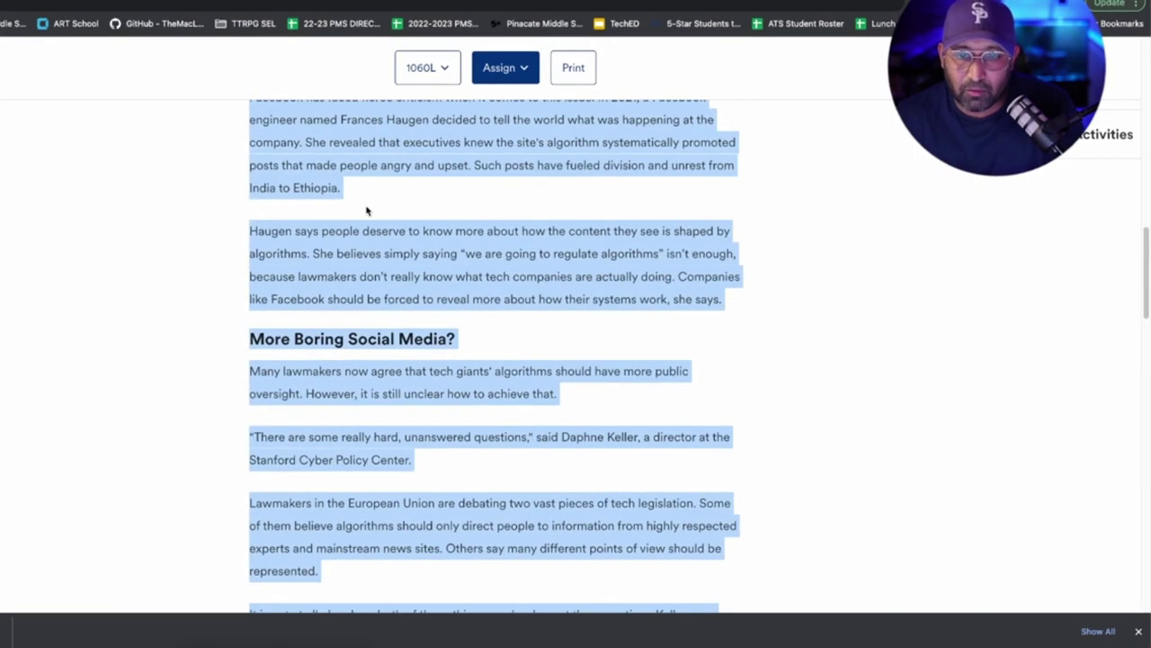
{"action": "scroll", "coordinate": [368, 225], "scroll_direction": "down", "scroll_amount": 3}
{"action": "scroll", "coordinate": [381, 257], "scroll_direction": "up", "scroll_amount": 2}
{"action": "left_click", "coordinate": [225, 288]}
{"action": "left_click_drag", "start_coordinate": [251, 285], "coordinate": [667, 418]}
{"action": "left_click", "coordinate": [267, 272]}
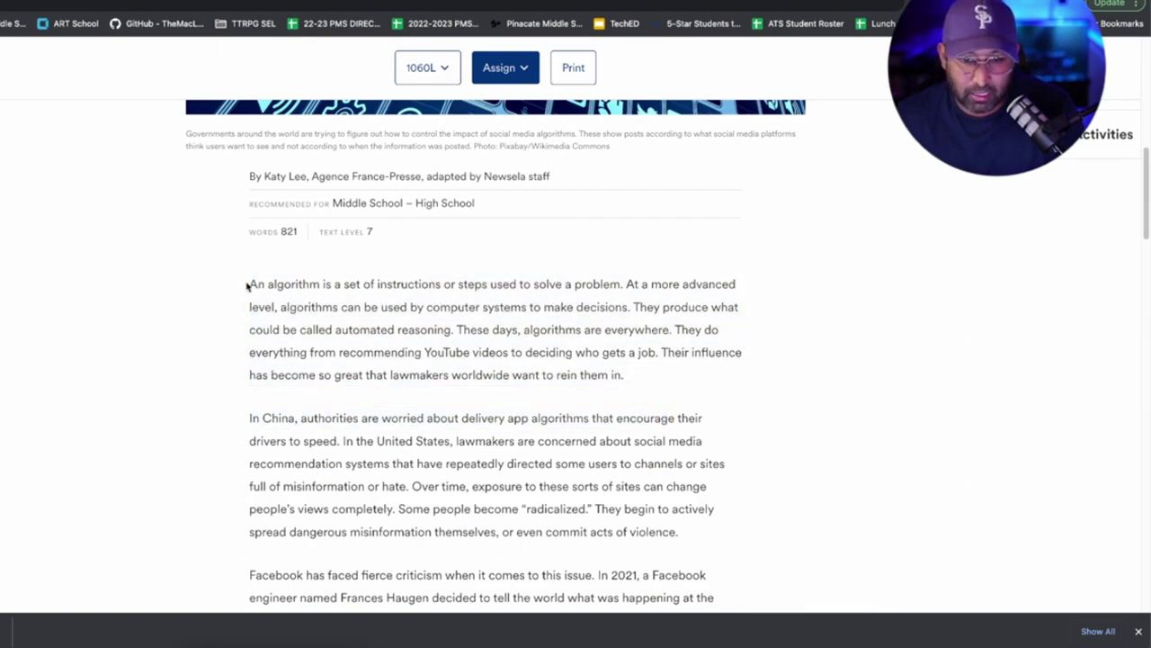
{"action": "triple_click", "coordinate": [250, 282]}
{"action": "right_click", "coordinate": [397, 335]}
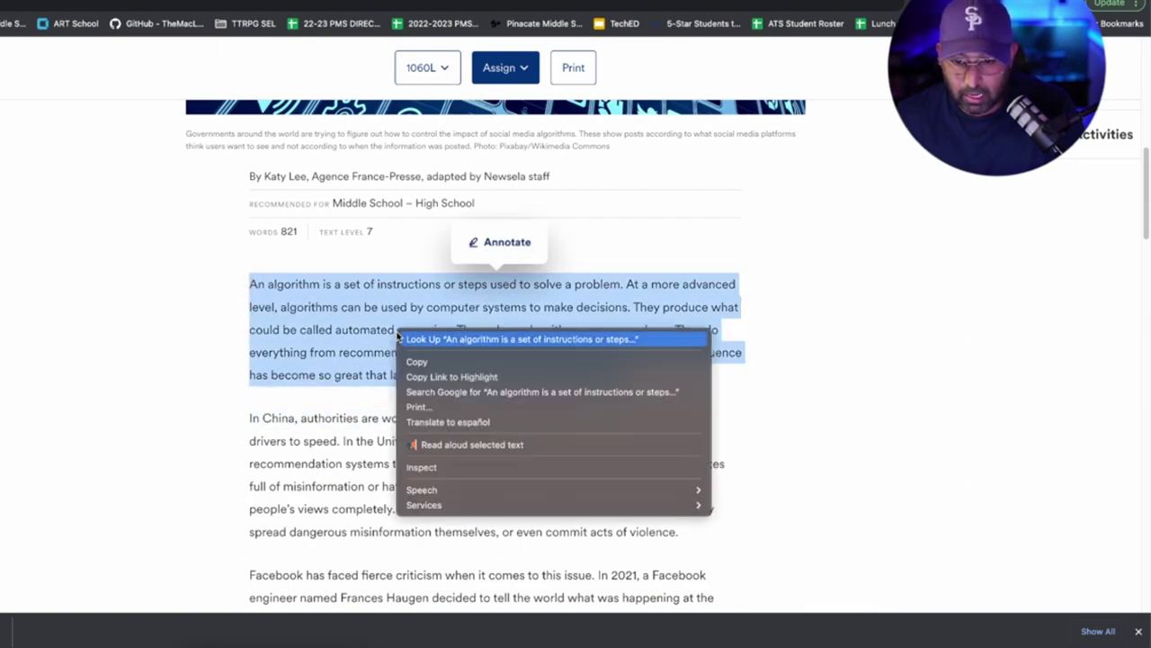
{"action": "left_click", "coordinate": [492, 445]}
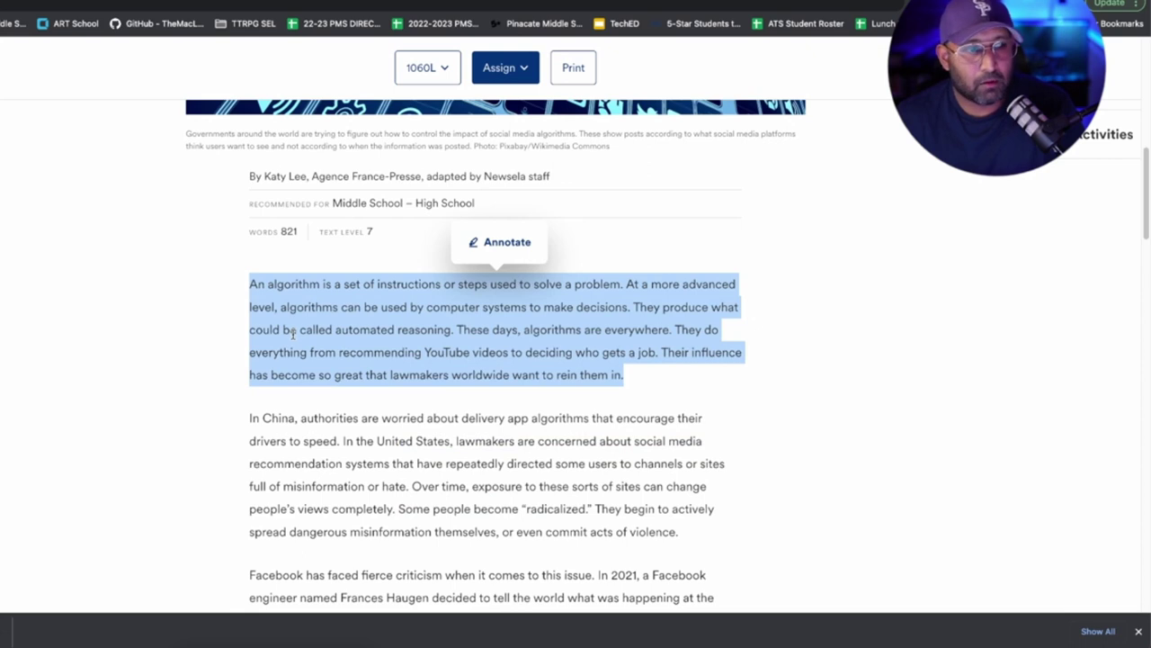
Step: Reselect the opening paragraph from "An algorithm", play it in the read-aloud player and stop the playback
{"action": "left_click", "coordinate": [821, 241]}
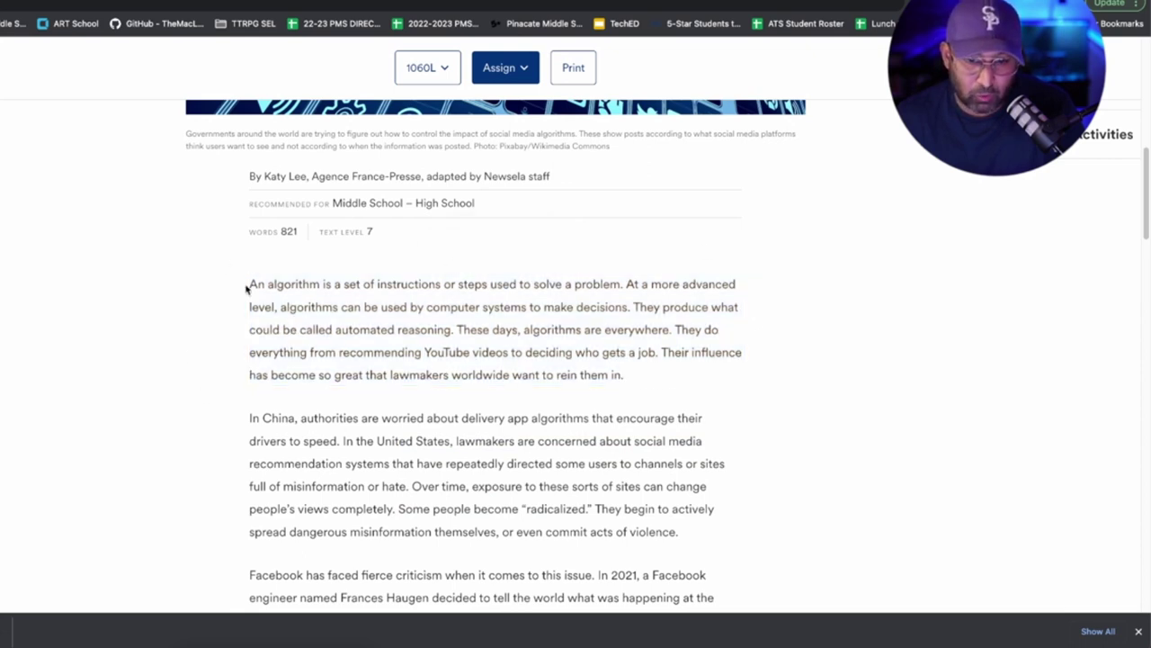
{"action": "mouse_move", "coordinate": [249, 288]}
{"action": "left_mouse_down"}
{"action": "mouse_move", "coordinate": [549, 376]}
{"action": "mouse_move", "coordinate": [619, 376]}
{"action": "left_mouse_up"}
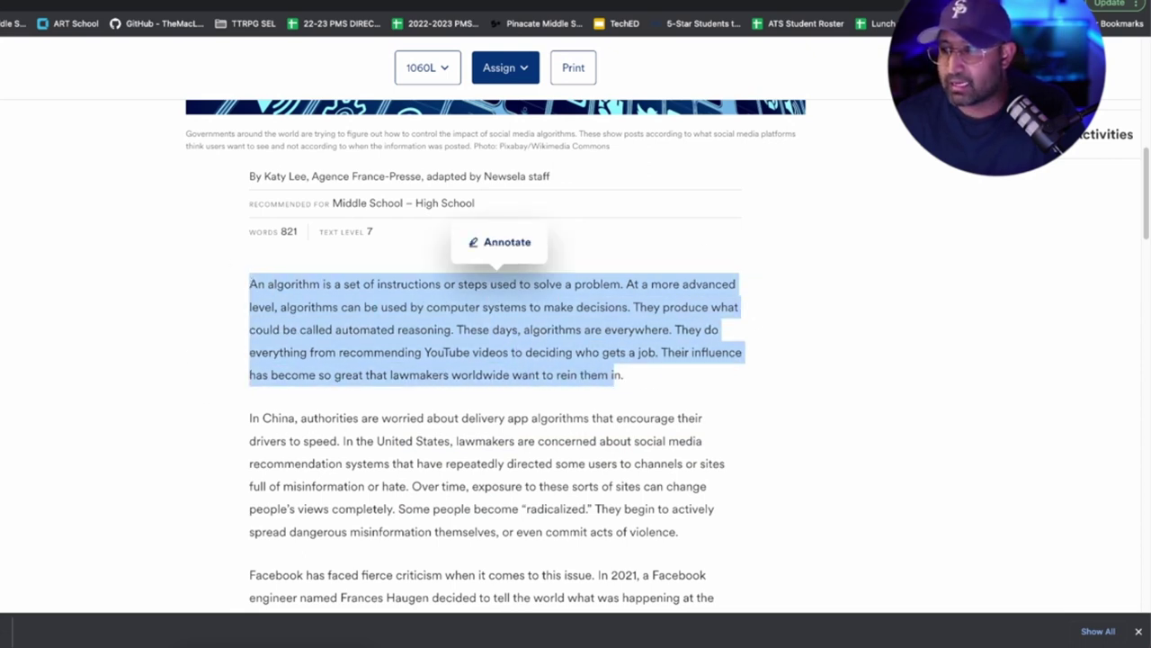
{"action": "key", "text": "alt+p"}
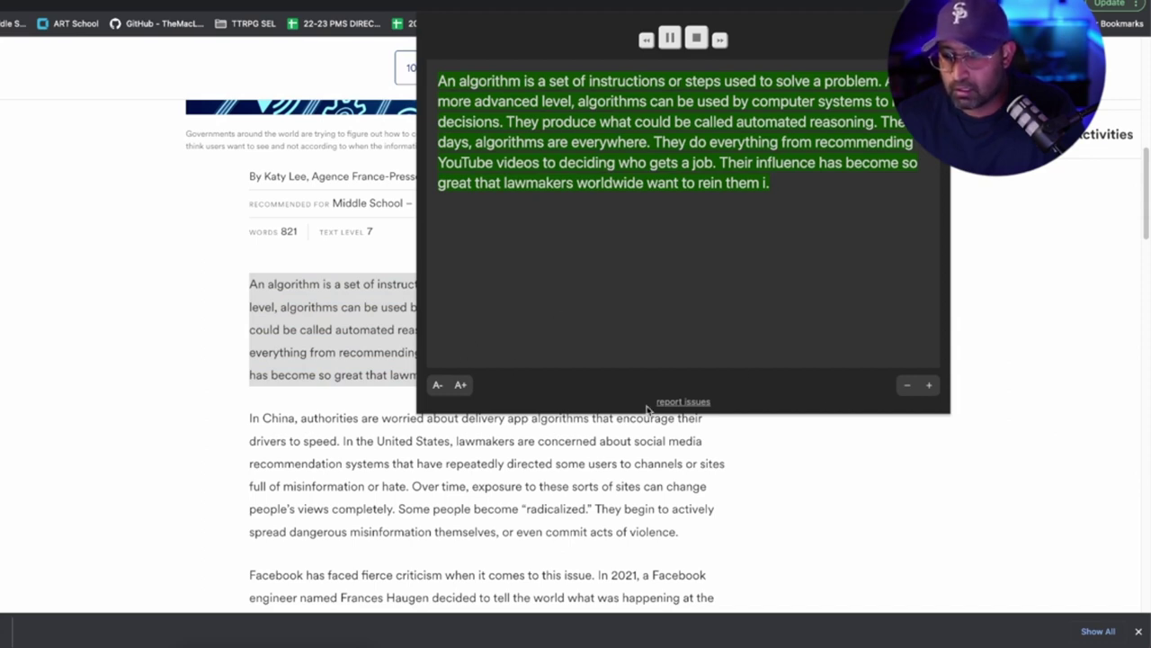
{"action": "left_click", "coordinate": [695, 39]}
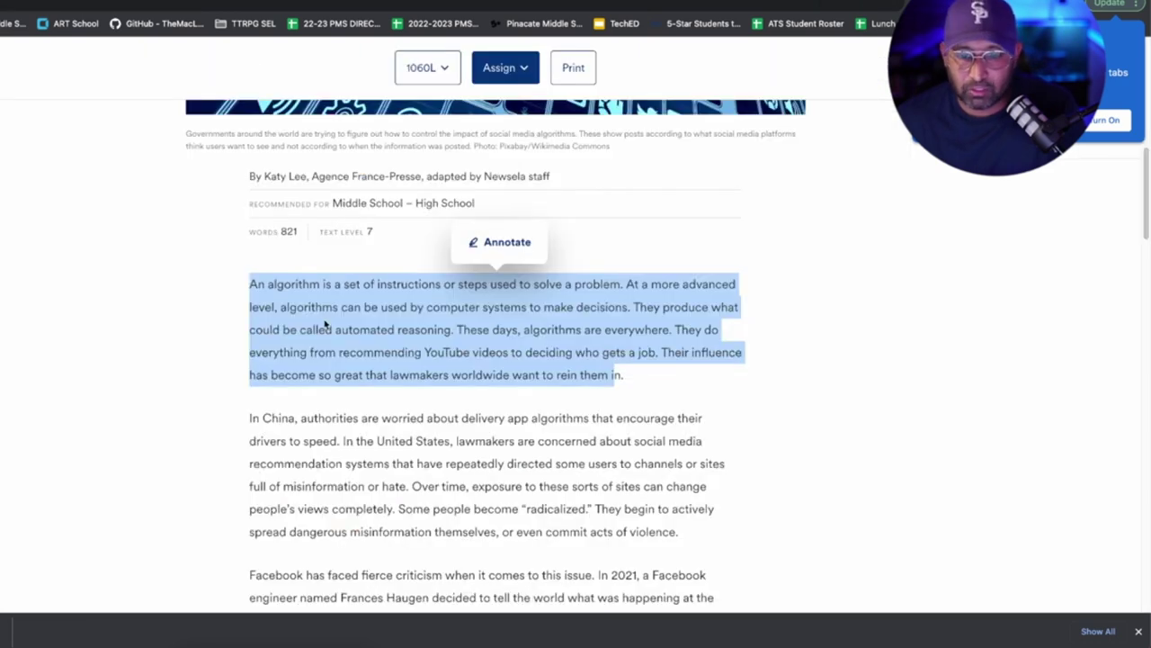
Step: Select the opening paragraph through "rein them in.", read that selection aloud again and stop the player
{"action": "left_click", "coordinate": [254, 286]}
{"action": "left_click_drag", "start_coordinate": [250, 285], "coordinate": [684, 380]}
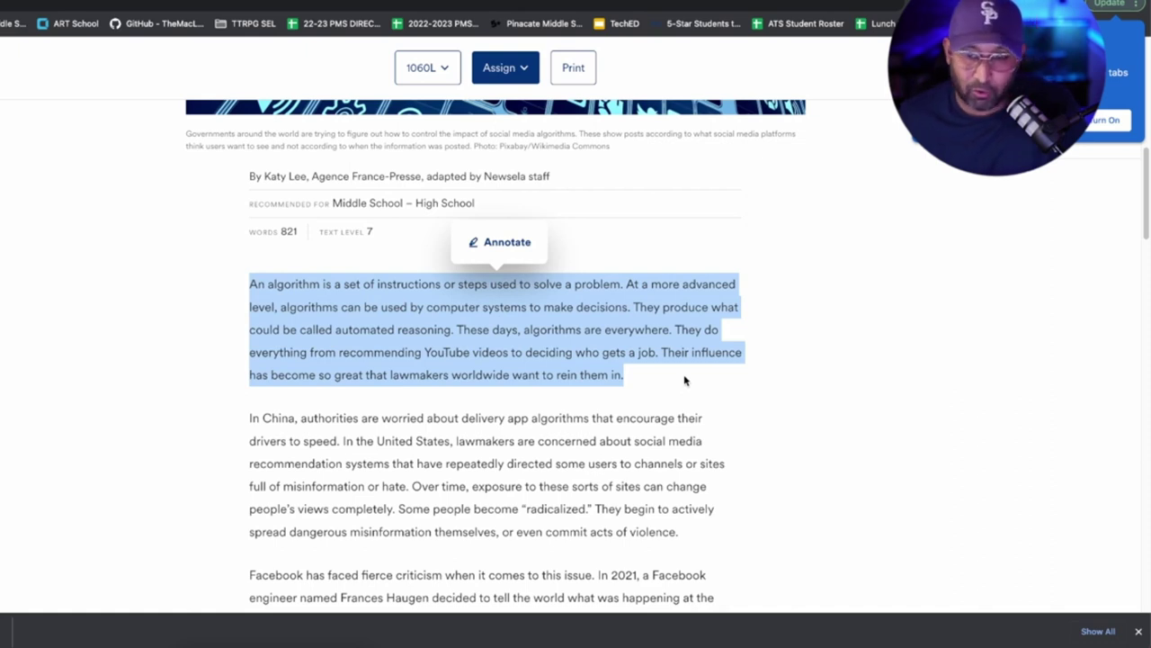
{"action": "left_click", "coordinate": [257, 298]}
{"action": "left_click_drag", "start_coordinate": [251, 284], "coordinate": [617, 396]}
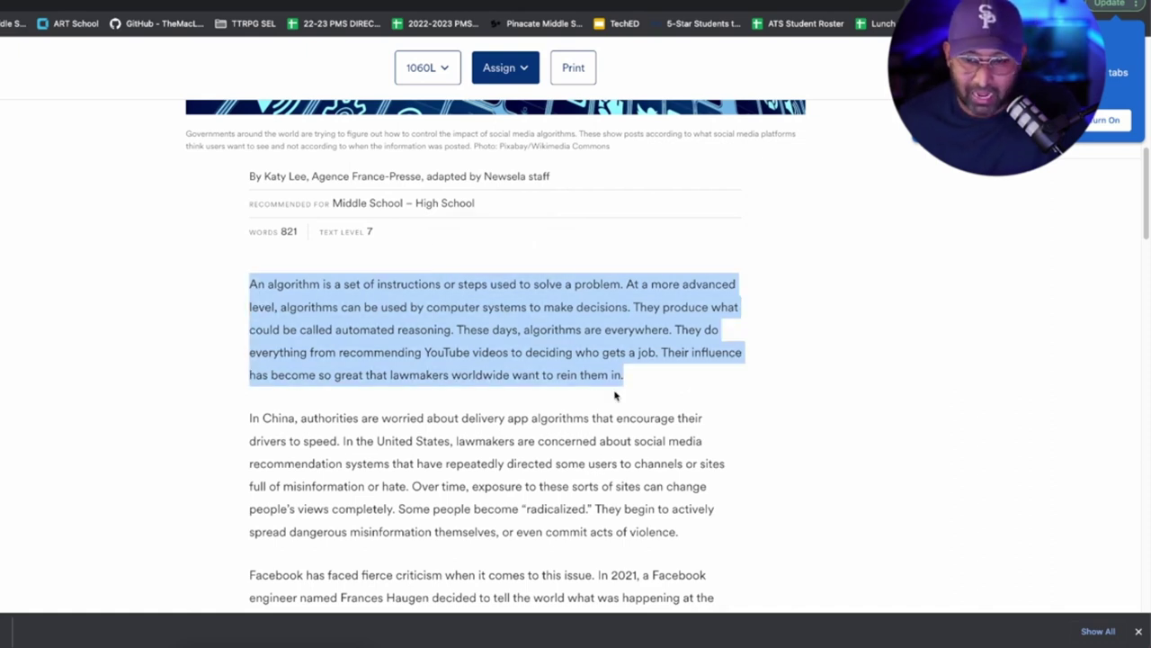
{"action": "right_click", "coordinate": [404, 306]}
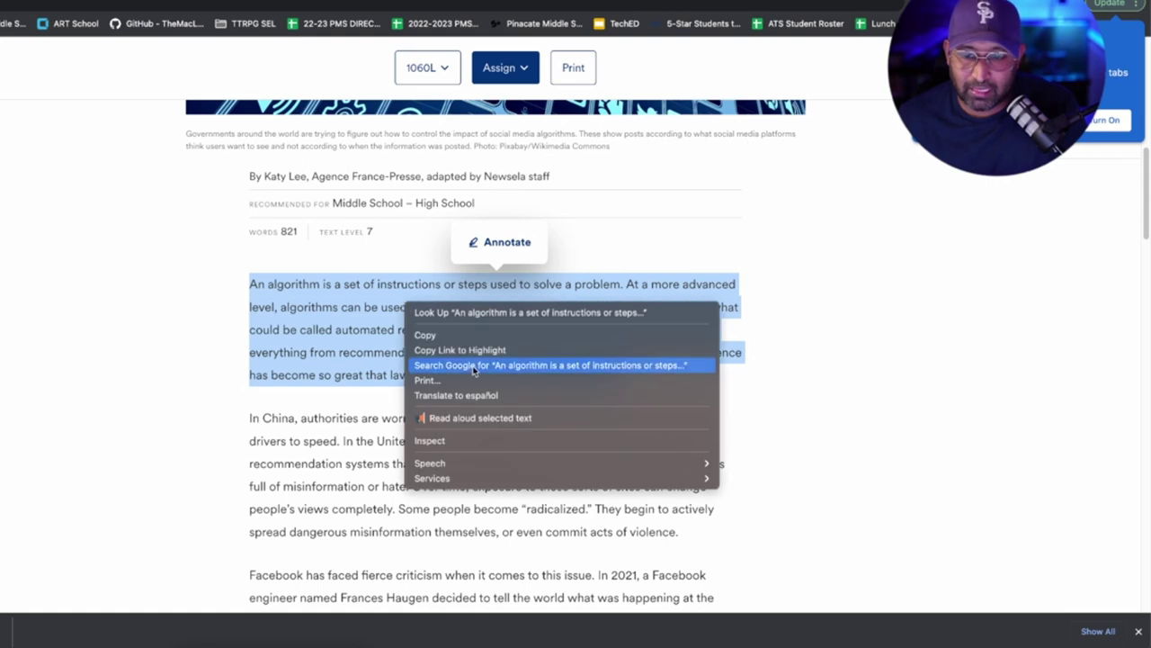
{"action": "left_click", "coordinate": [448, 418]}
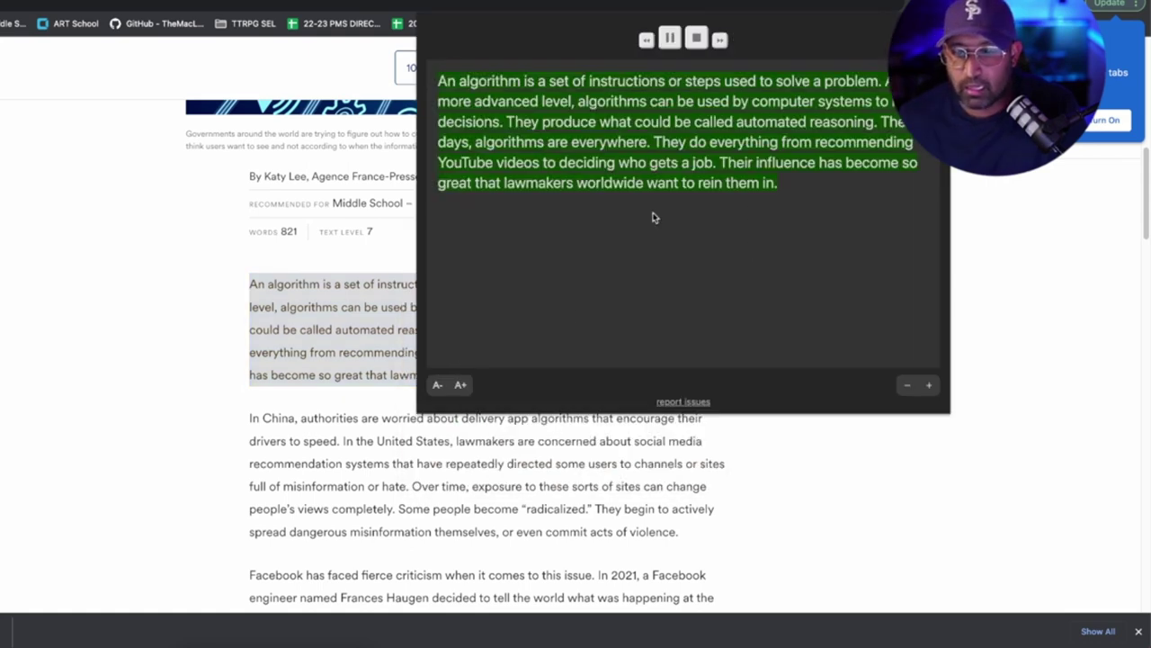
{"action": "left_click", "coordinate": [694, 41]}
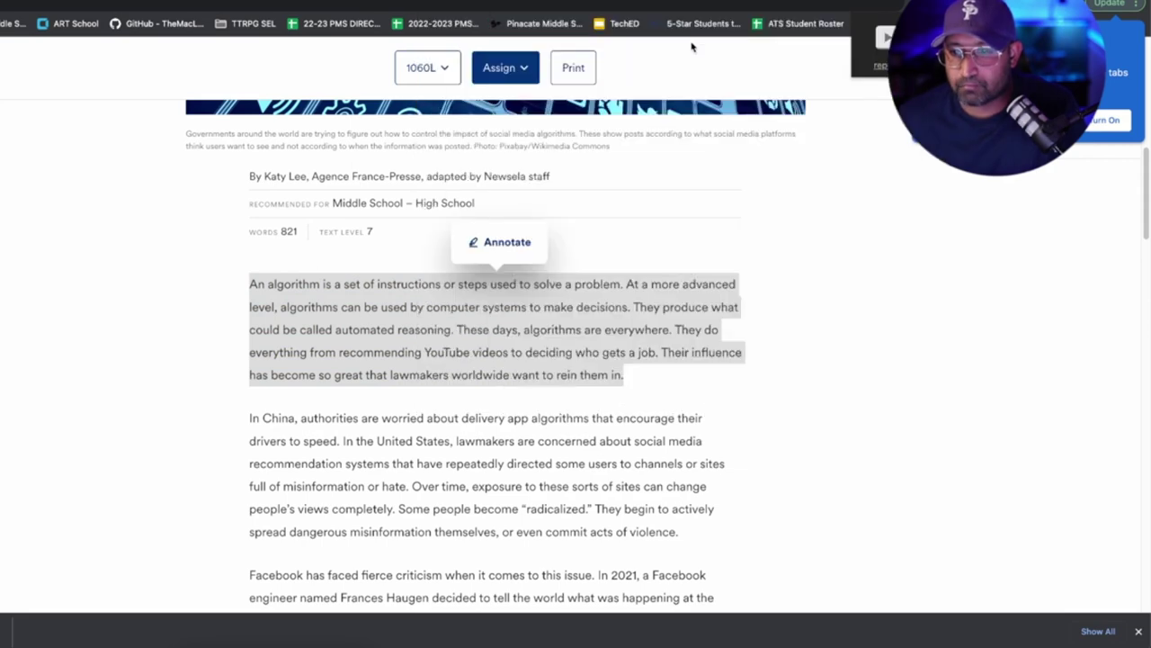
Step: Copy the article's first section, from the opening paragraph to the text just before the "More Boring Social Media?" heading
{"action": "scroll", "coordinate": [354, 462], "scroll_direction": "down", "scroll_amount": 10}
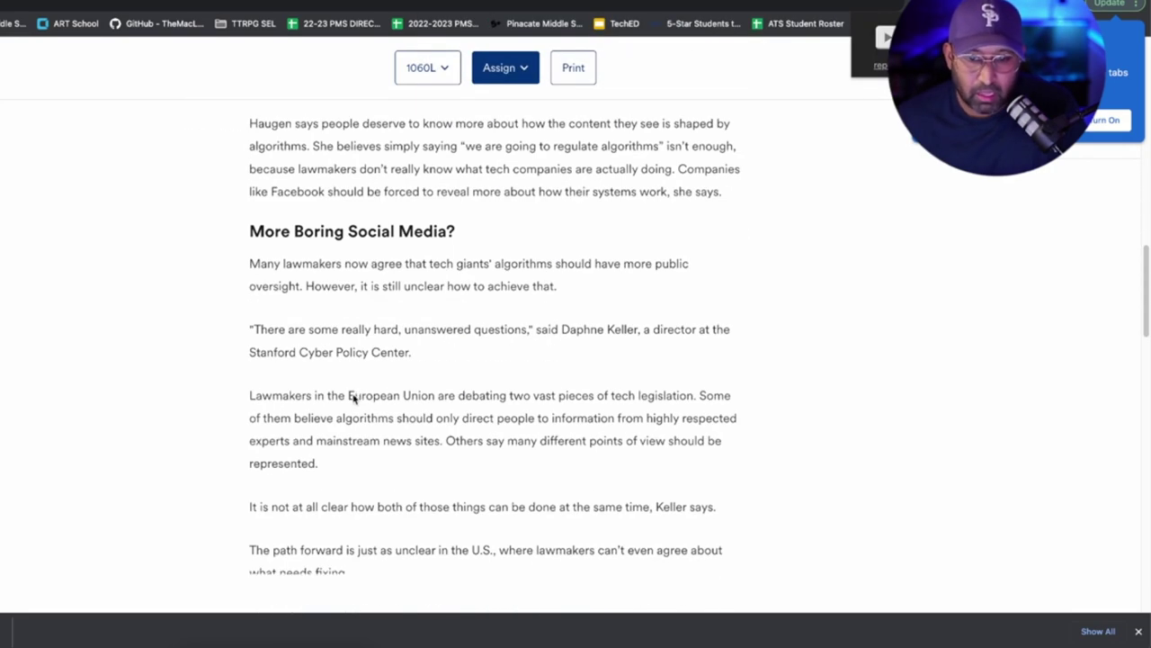
{"action": "scroll", "coordinate": [352, 398], "scroll_direction": "up", "scroll_amount": 11}
{"action": "scroll", "coordinate": [319, 445], "scroll_direction": "down", "scroll_amount": 4}
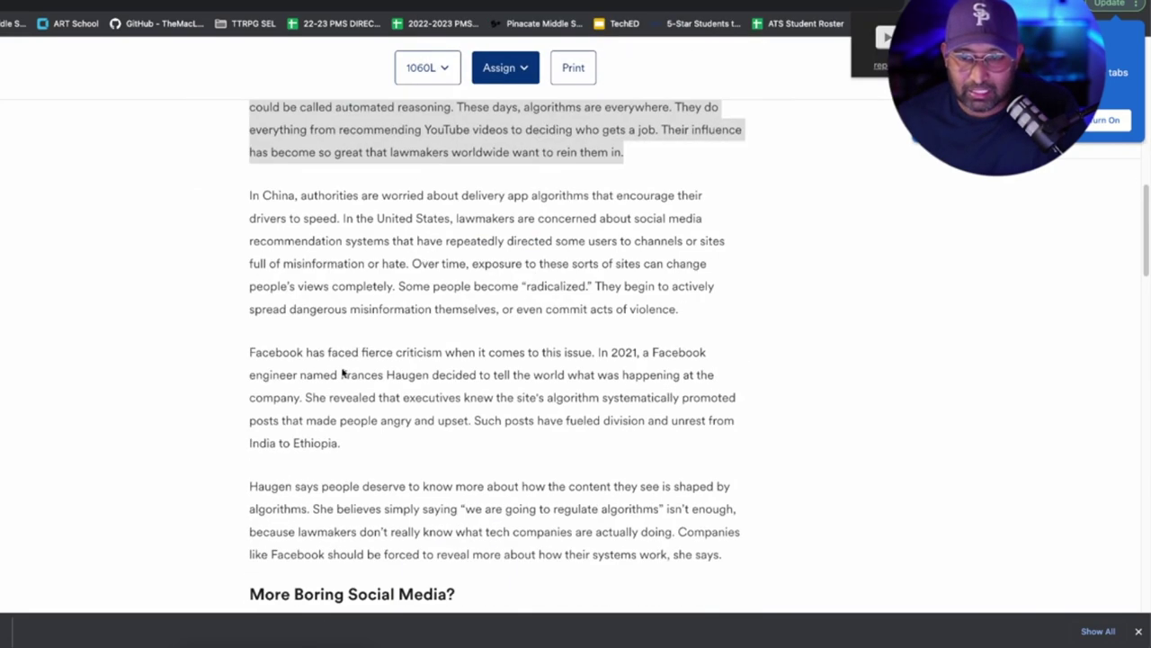
{"action": "scroll", "coordinate": [373, 252], "scroll_direction": "up", "scroll_amount": 1}
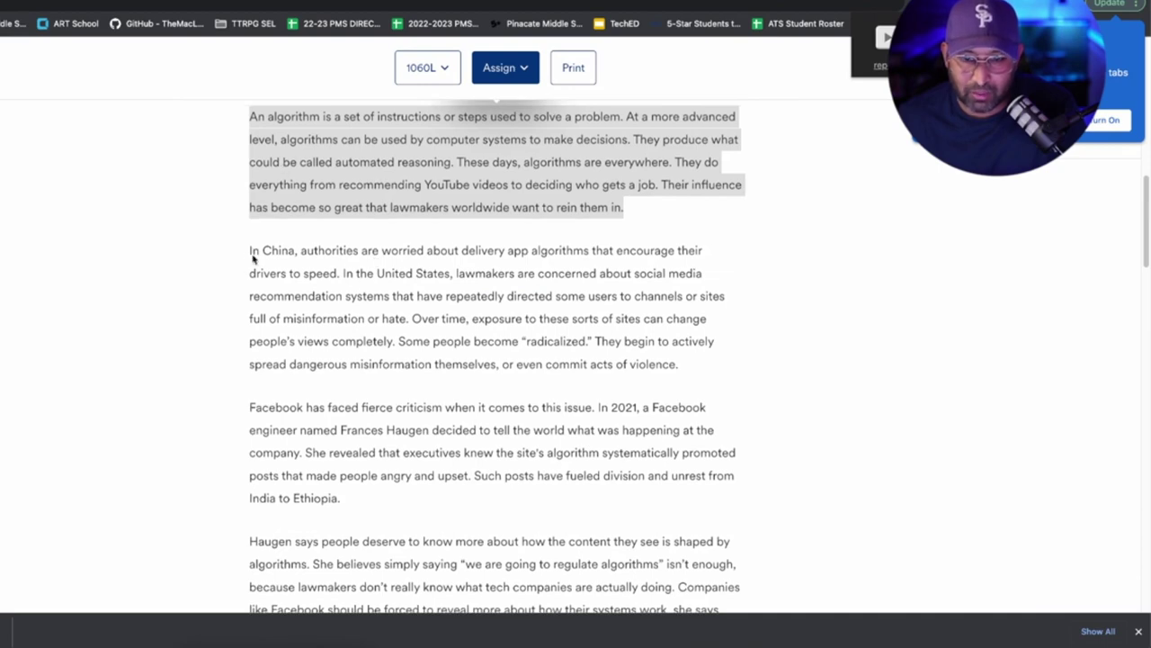
{"action": "left_click", "coordinate": [620, 362]}
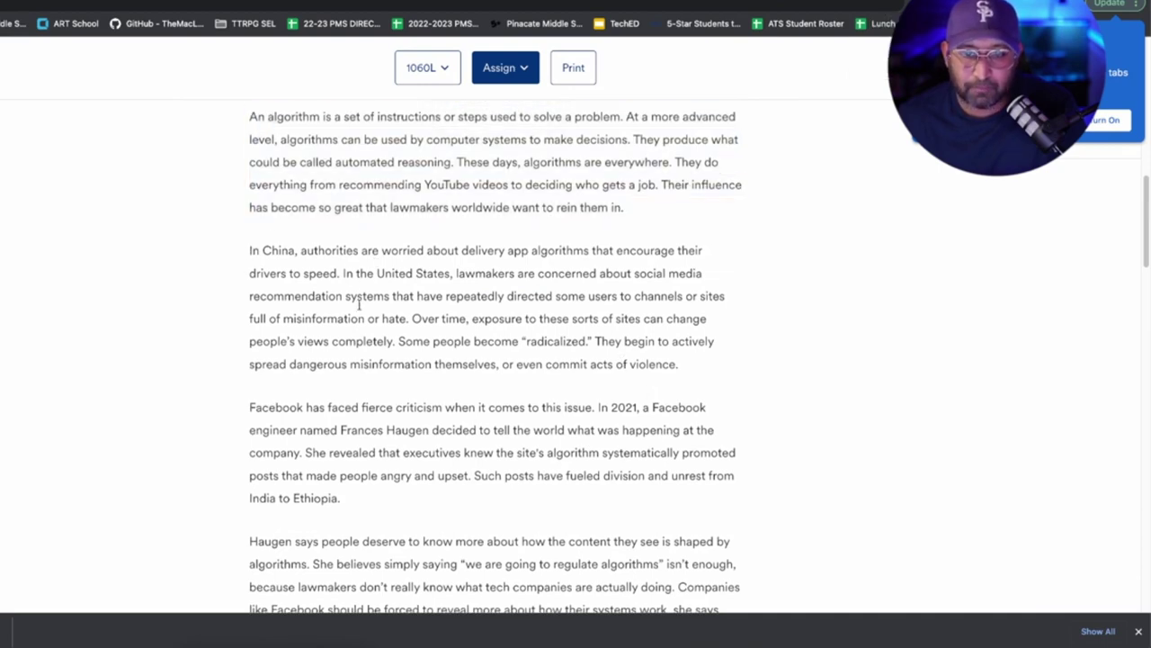
{"action": "scroll", "coordinate": [441, 469], "scroll_direction": "down", "scroll_amount": 4}
{"action": "scroll", "coordinate": [445, 401], "scroll_direction": "up", "scroll_amount": 7}
{"action": "scroll", "coordinate": [447, 393], "scroll_direction": "down", "scroll_amount": 3}
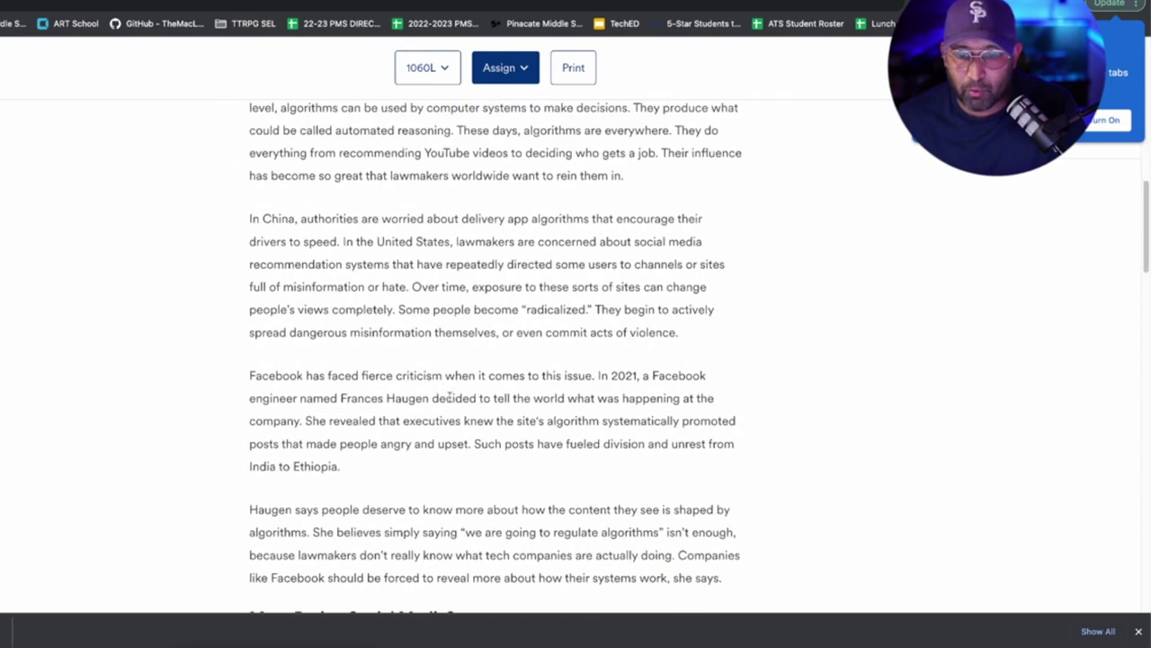
{"action": "scroll", "coordinate": [450, 397], "scroll_direction": "down", "scroll_amount": 1}
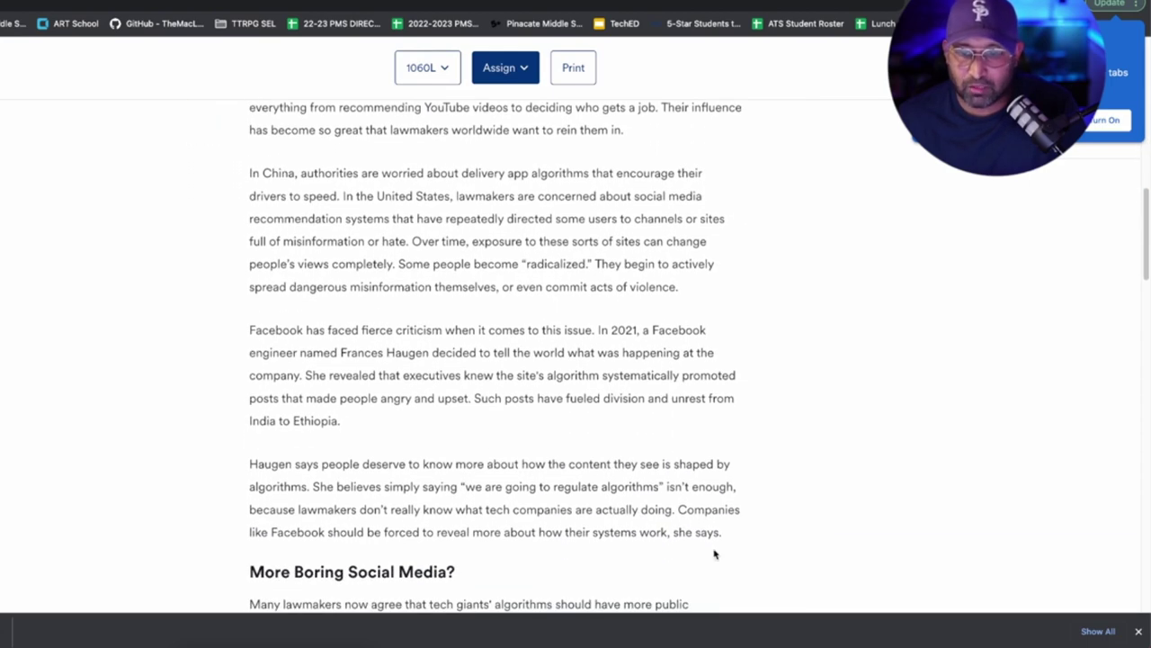
{"action": "mouse_move", "coordinate": [734, 539]}
{"action": "left_mouse_down"}
{"action": "mouse_move", "coordinate": [324, 173]}
{"action": "mouse_move", "coordinate": [314, 87]}
{"action": "mouse_move", "coordinate": [269, 262]}
{"action": "mouse_move", "coordinate": [250, 263]}
{"action": "left_mouse_up"}
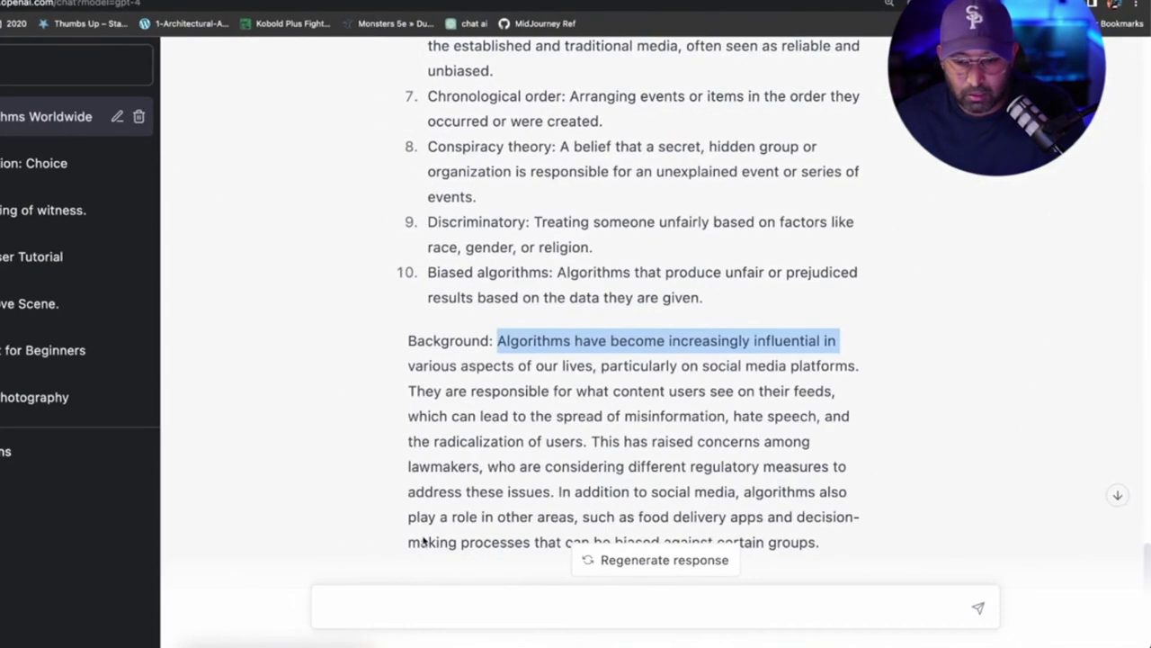
Step: In ChatGPT, submit a follow-up reading "Summarize this section:" with the copied article section pasted after it
{"action": "left_click", "coordinate": [426, 608]}
{"action": "scroll", "coordinate": [508, 351], "scroll_direction": "down", "scroll_amount": 3}
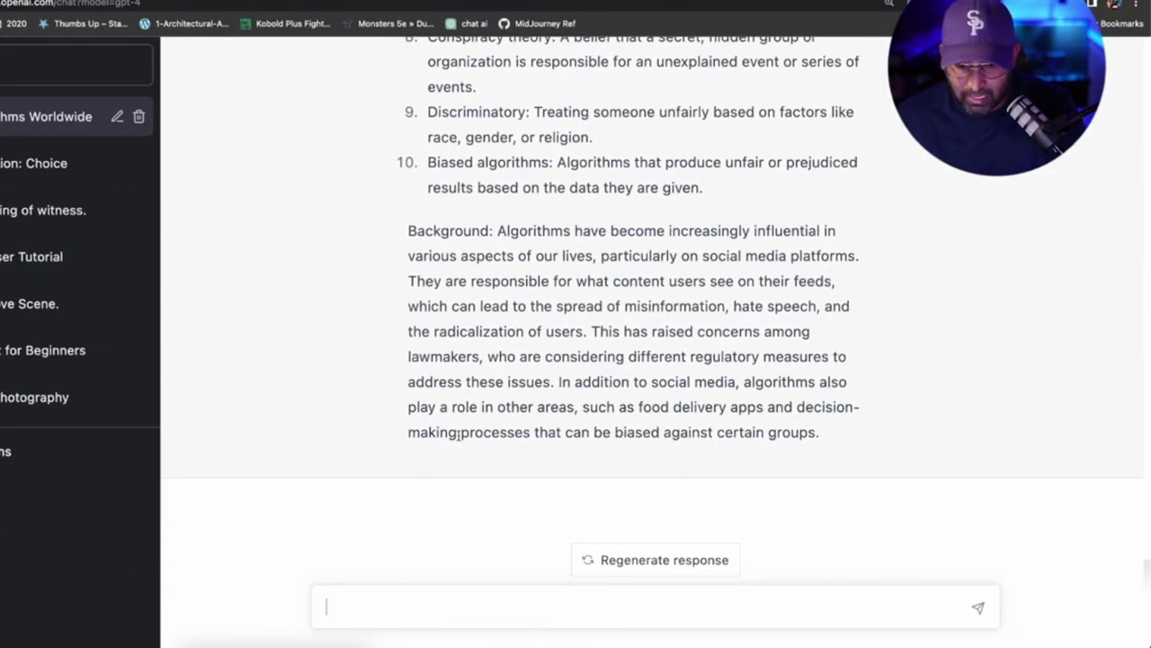
{"action": "type", "text": "Summeriz"}
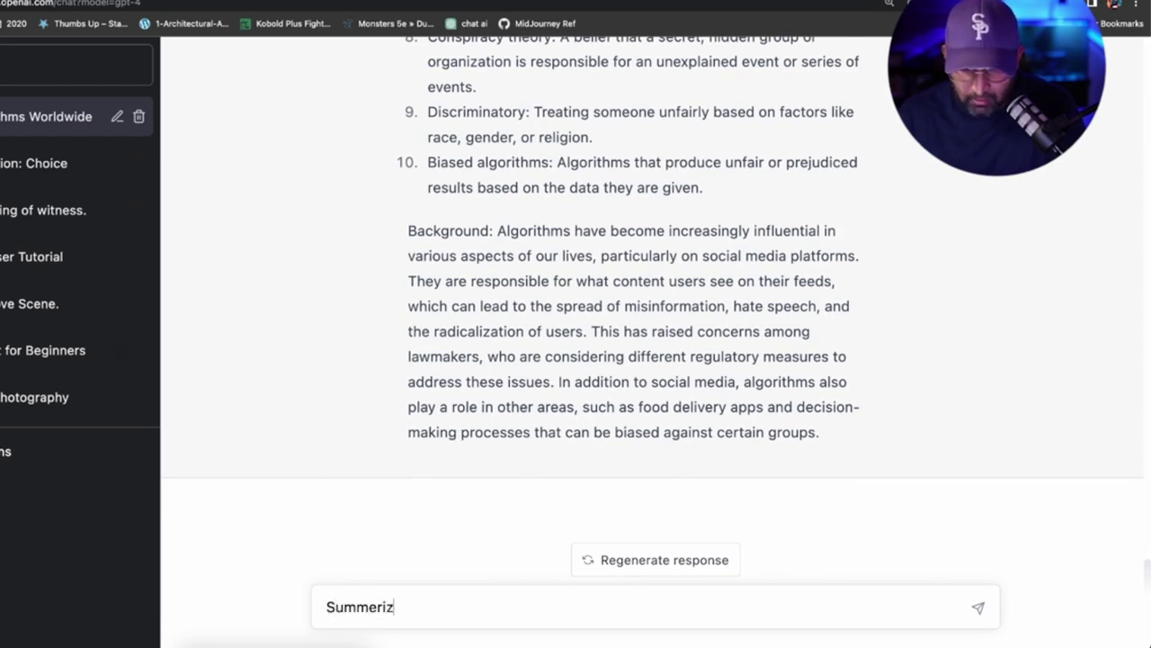
{"action": "type", "text": "e this section"}
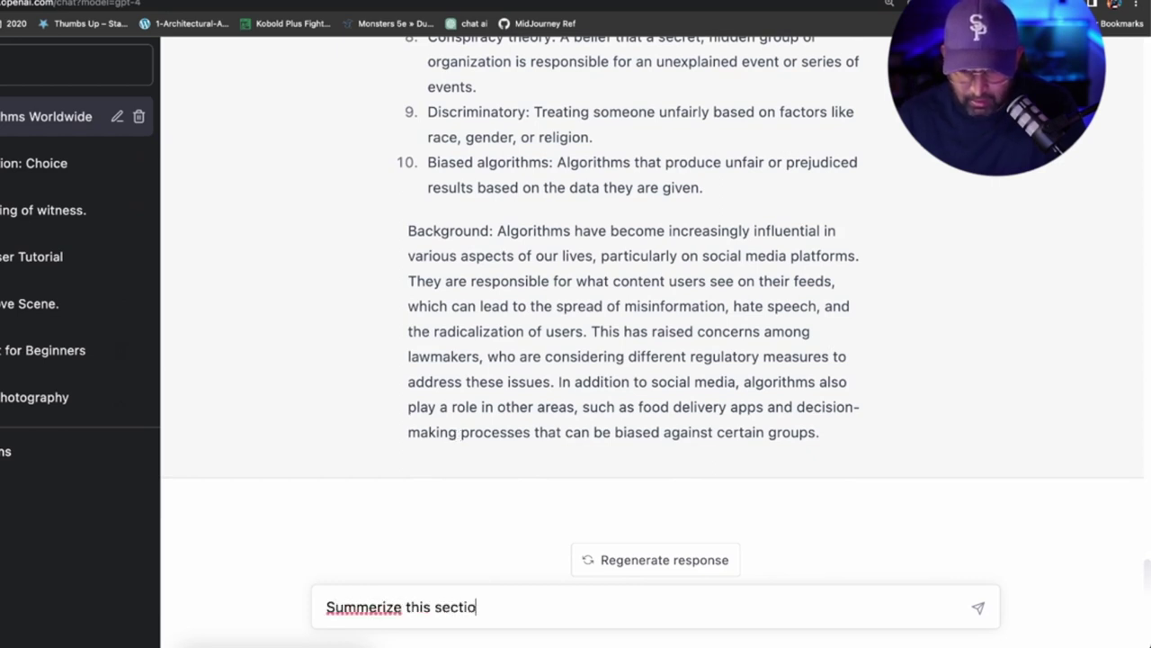
{"action": "right_click", "coordinate": [350, 608]}
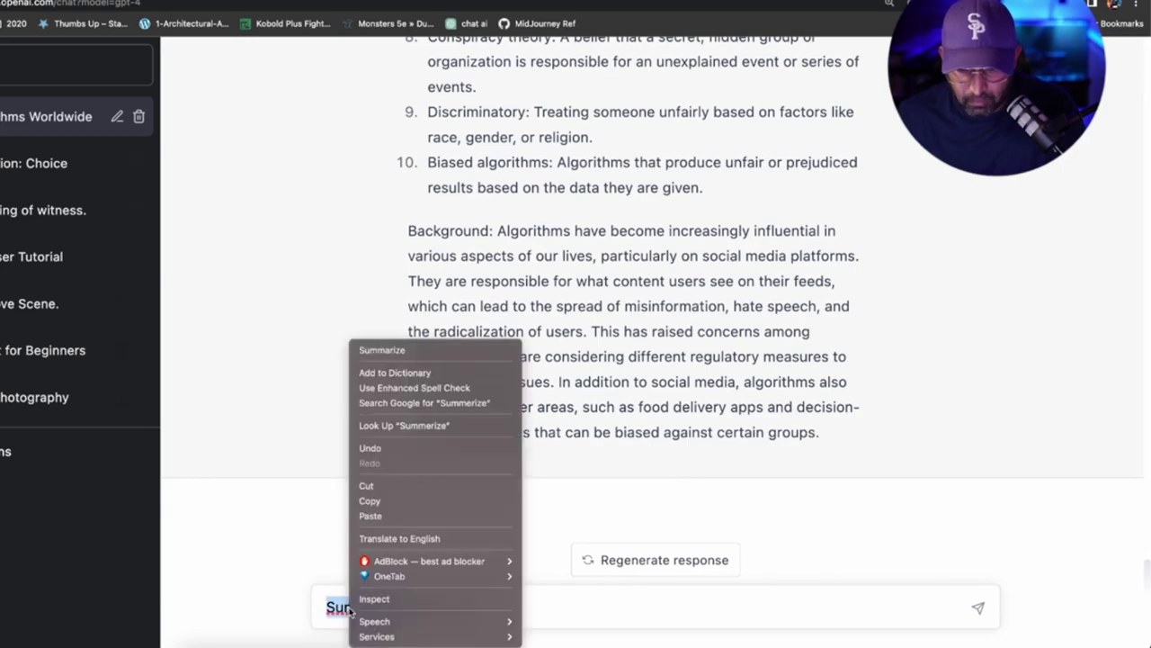
{"action": "left_click", "coordinate": [404, 352]}
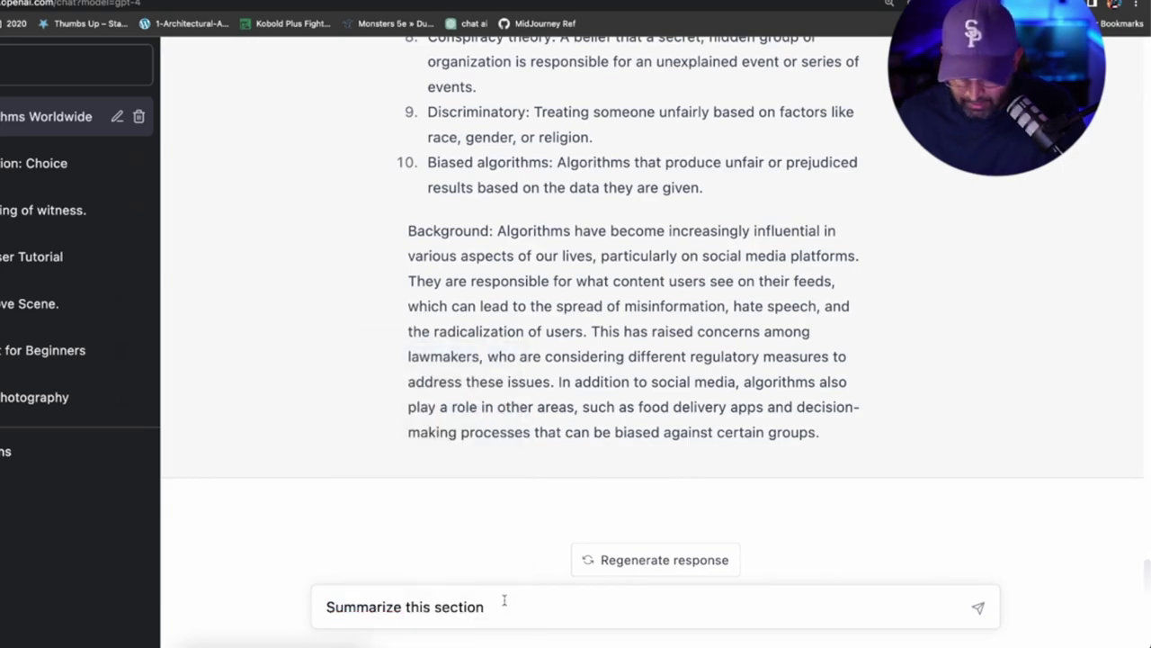
{"action": "type", "text": ":"}
{"action": "key", "text": "ctrl+v"}
{"action": "key", "text": "Return"}
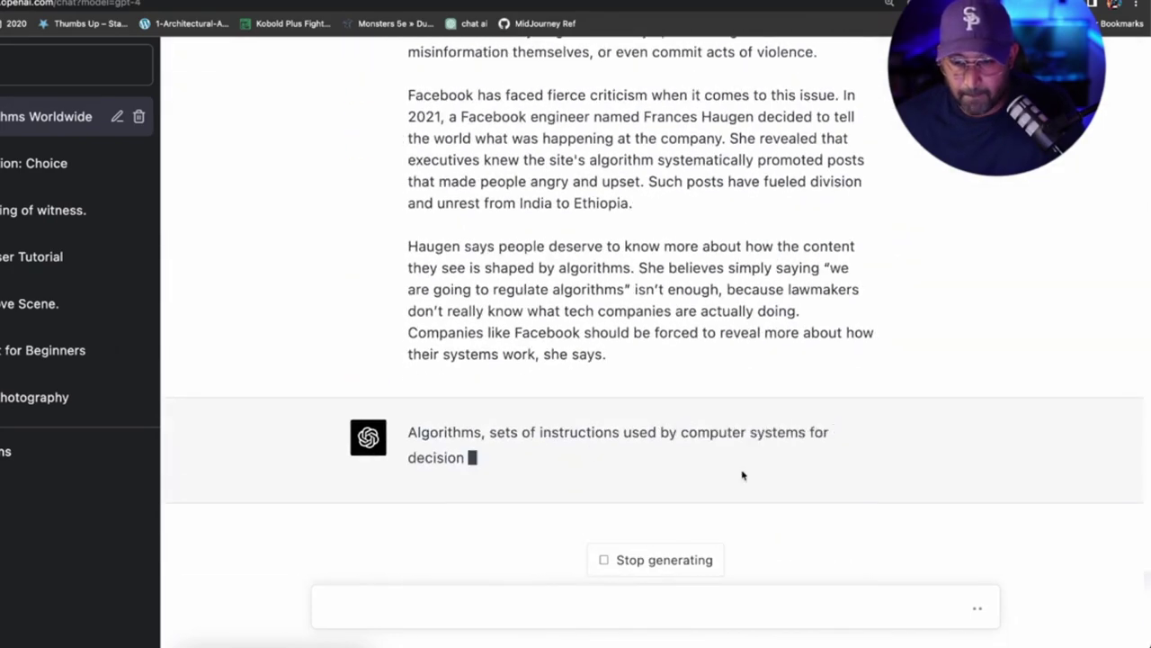
Step: Review the submitted summary request and its pasted article section in the conversation
{"action": "scroll", "coordinate": [566, 361], "scroll_direction": "up", "scroll_amount": 5}
{"action": "scroll", "coordinate": [567, 361], "scroll_direction": "down", "scroll_amount": 2}
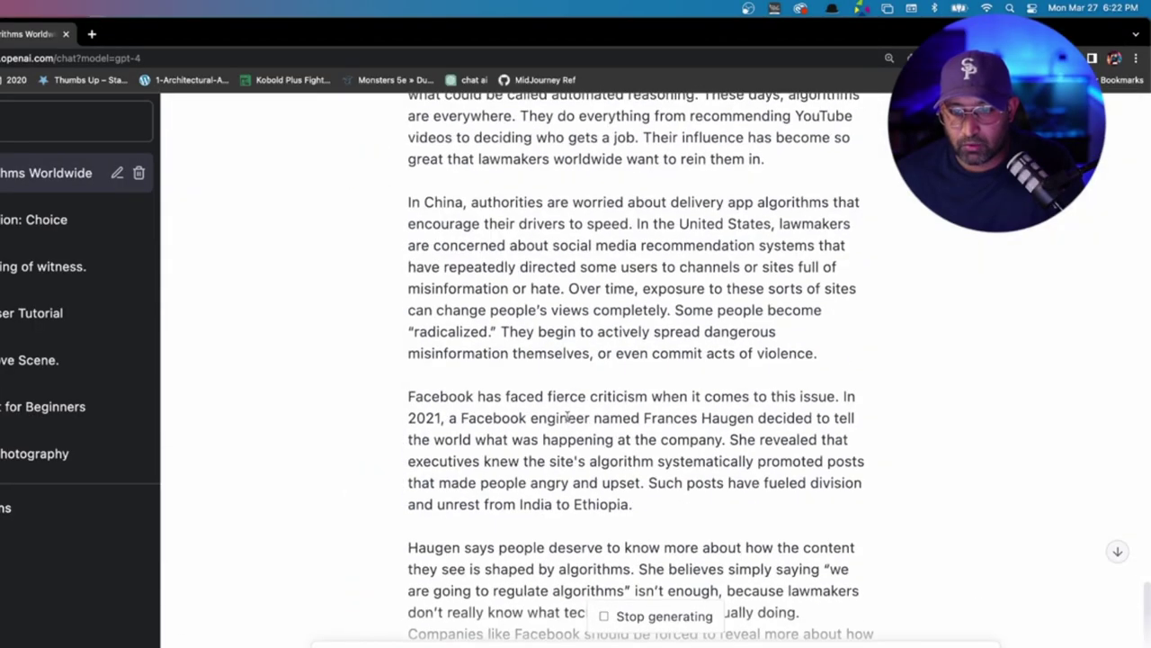
{"action": "scroll", "coordinate": [567, 415], "scroll_direction": "up", "scroll_amount": 3}
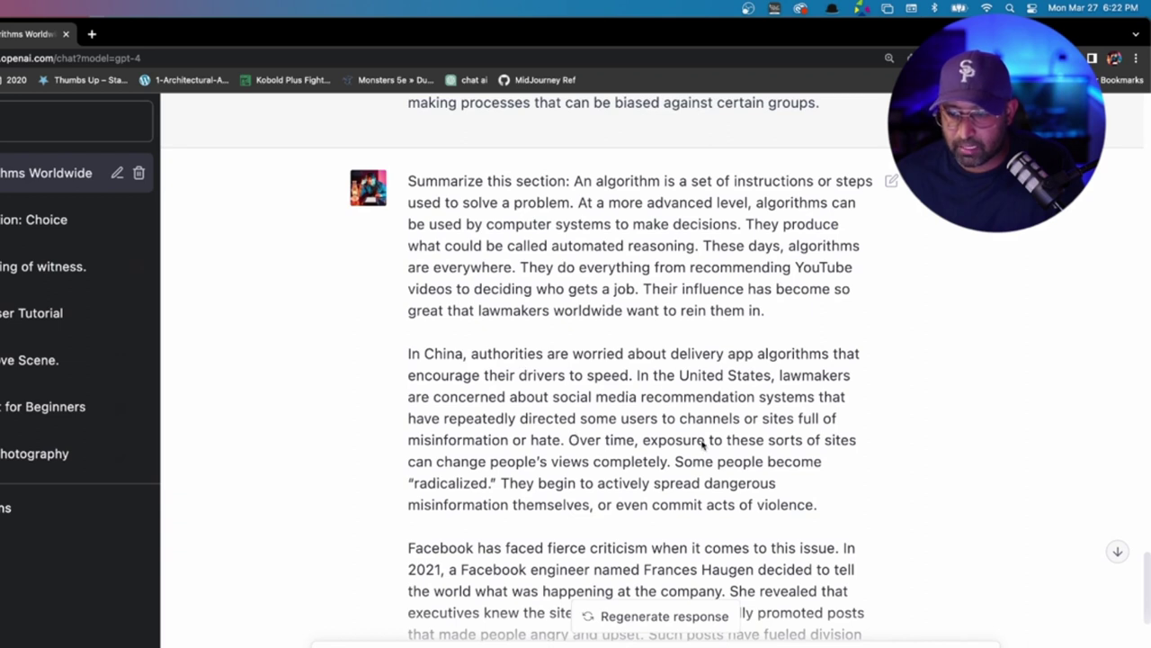
Step: Read the pasted article section through to its end and look over the vocabulary list
{"action": "scroll", "coordinate": [493, 483], "scroll_direction": "down", "scroll_amount": 2}
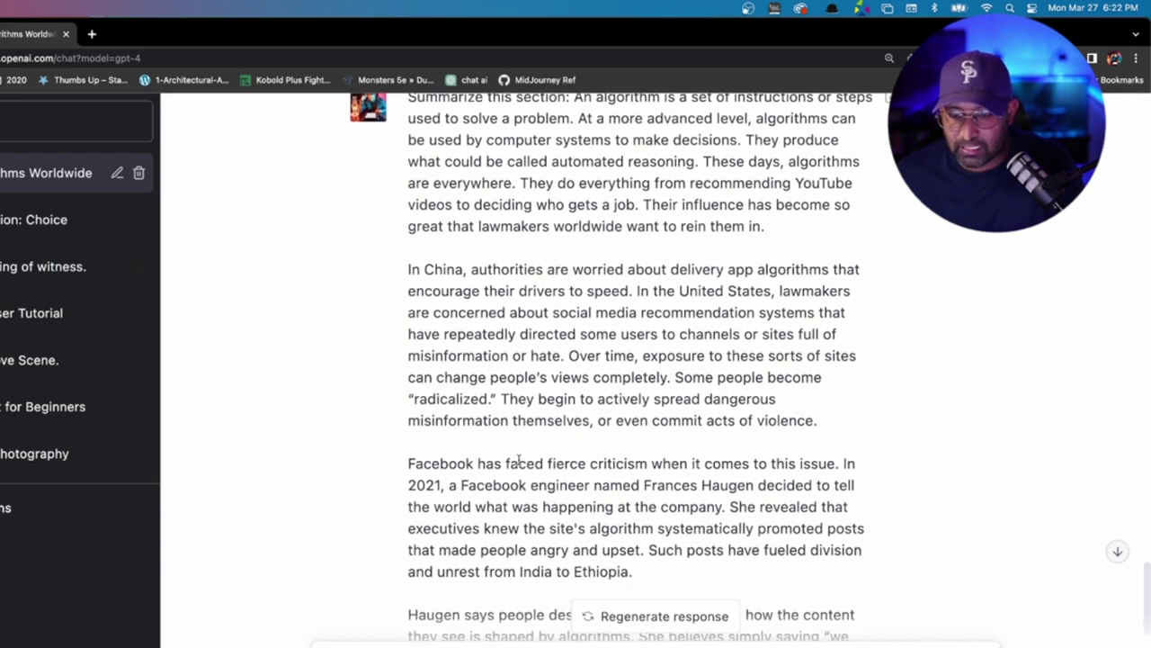
{"action": "scroll", "coordinate": [639, 447], "scroll_direction": "down", "scroll_amount": 1}
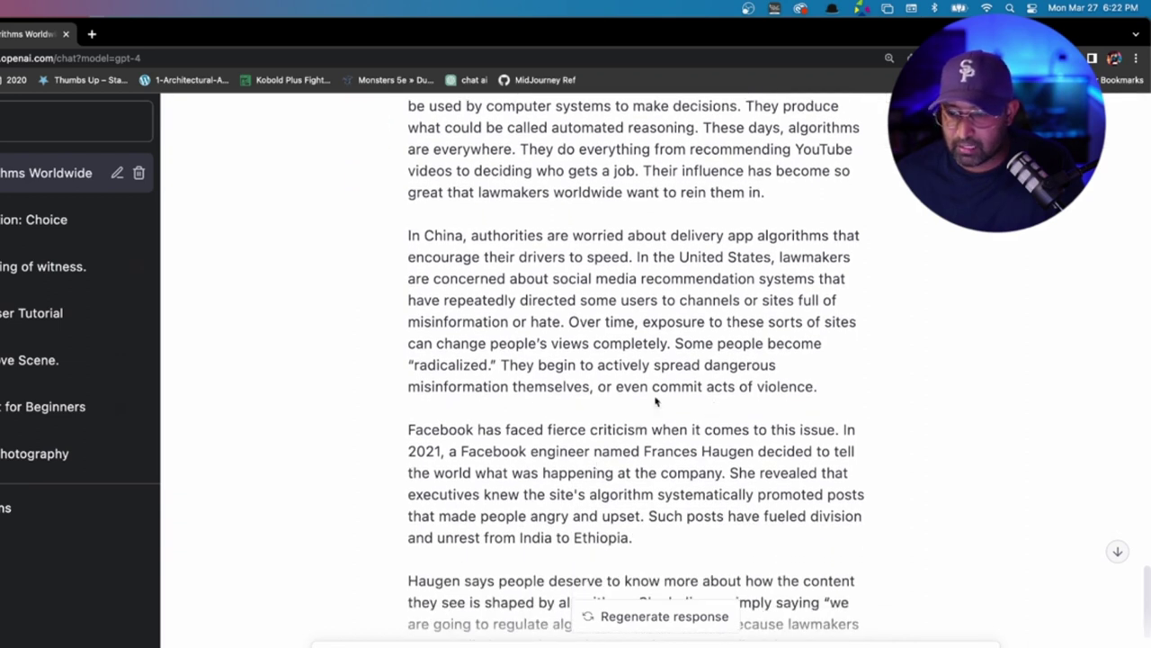
{"action": "scroll", "coordinate": [729, 495], "scroll_direction": "down", "scroll_amount": 3}
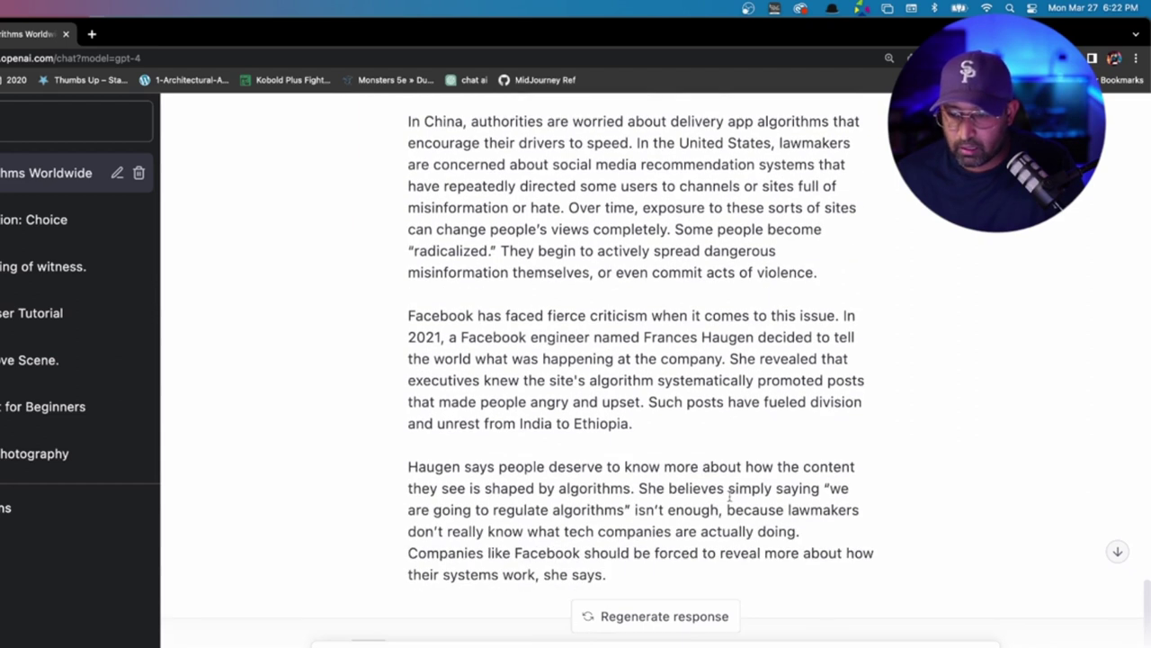
{"action": "scroll", "coordinate": [662, 487], "scroll_direction": "down", "scroll_amount": 2}
{"action": "scroll", "coordinate": [423, 406], "scroll_direction": "down", "scroll_amount": 10}
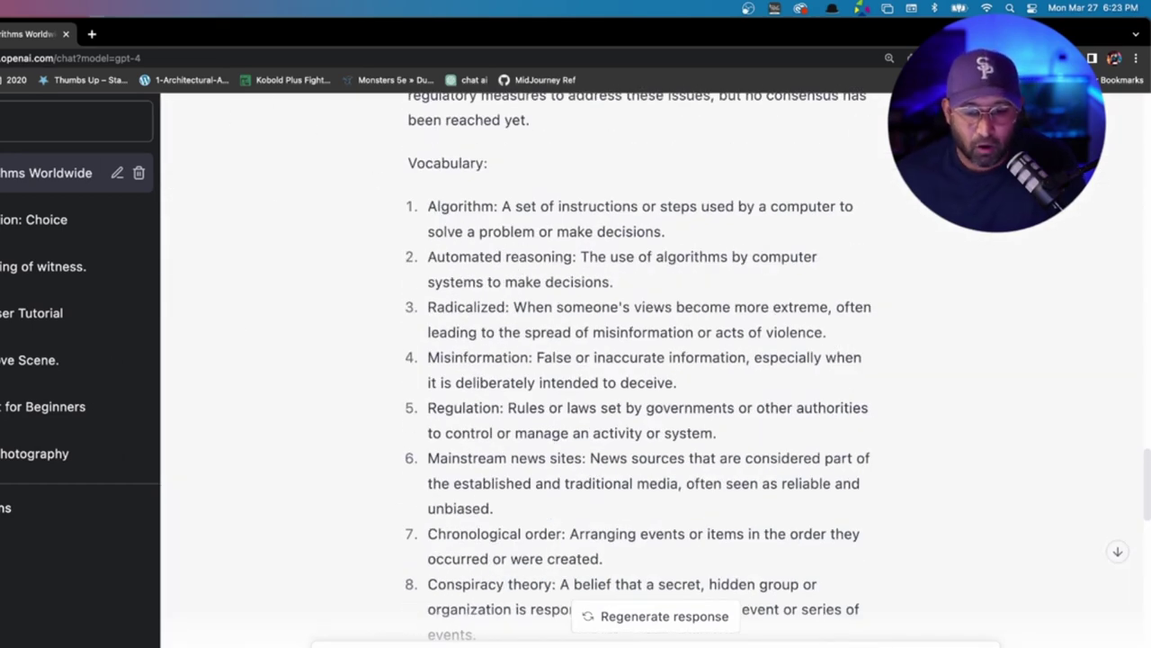
Step: Switch to the Newsela article and copy its whole body, from "An algorithm is a set of instructions" through the closing Keller quote
{"action": "key", "text": "super+grave"}
{"action": "scroll", "coordinate": [432, 337], "scroll_direction": "down", "scroll_amount": 15}
{"action": "scroll", "coordinate": [396, 364], "scroll_direction": "up", "scroll_amount": 2}
{"action": "scroll", "coordinate": [392, 358], "scroll_direction": "up", "scroll_amount": 10}
{"action": "scroll", "coordinate": [297, 423], "scroll_direction": "down", "scroll_amount": 3}
{"action": "left_click", "coordinate": [250, 382]}
{"action": "left_click_drag", "start_coordinate": [250, 382], "coordinate": [670, 281]}
{"action": "right_click", "coordinate": [627, 267]}
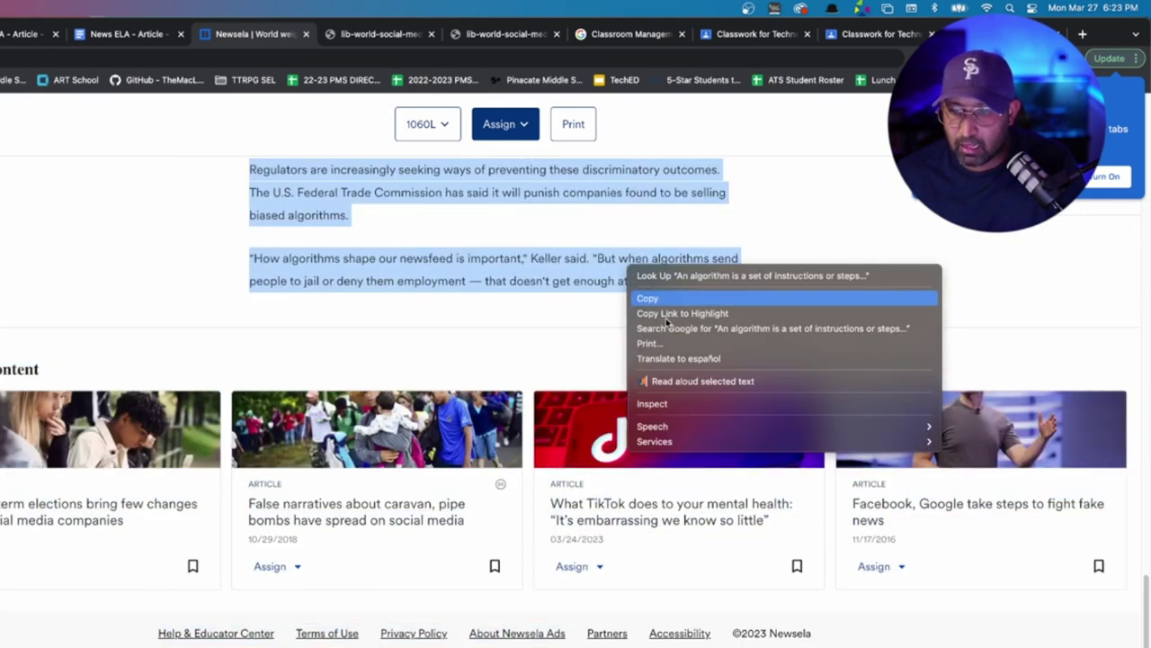
{"action": "left_click", "coordinate": [657, 300]}
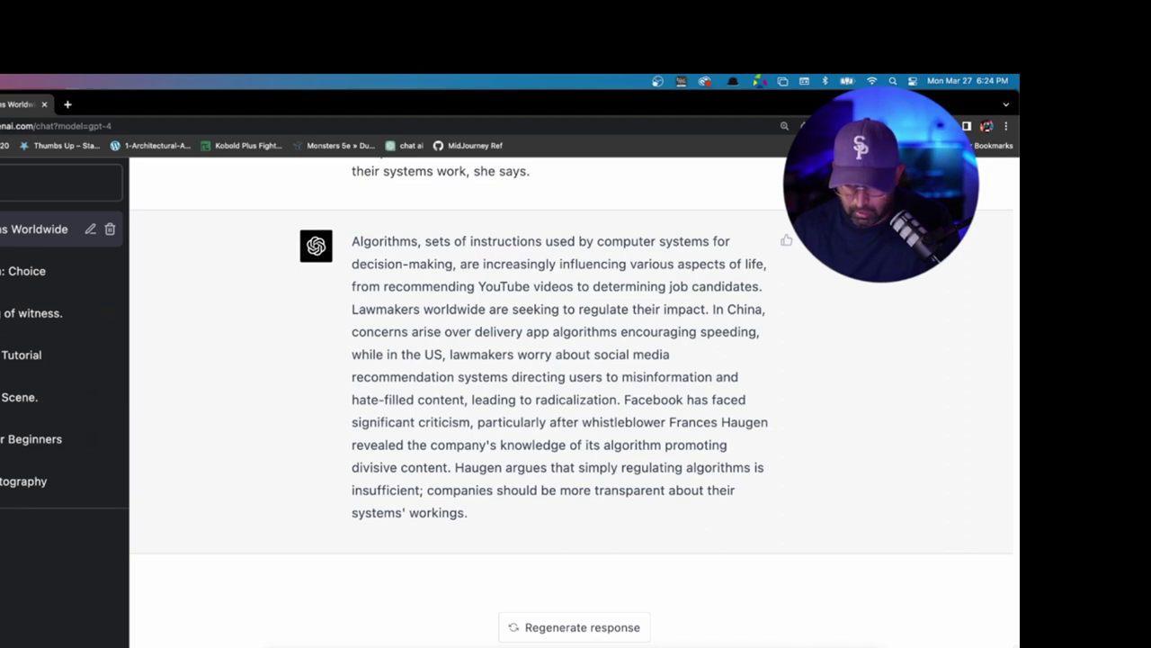
Step: In ChatGPT, submit "Create a multiple choice test on this article:" with the full copied article pasted after it
{"action": "key", "text": "super+v"}
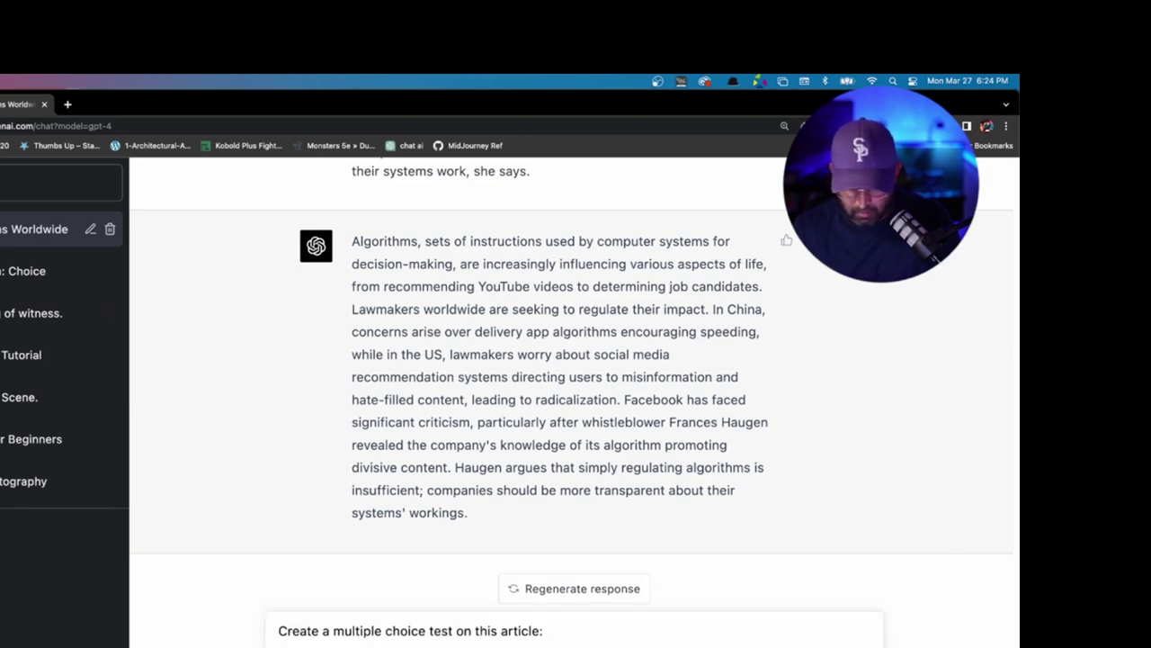
{"action": "key", "text": "super+v"}
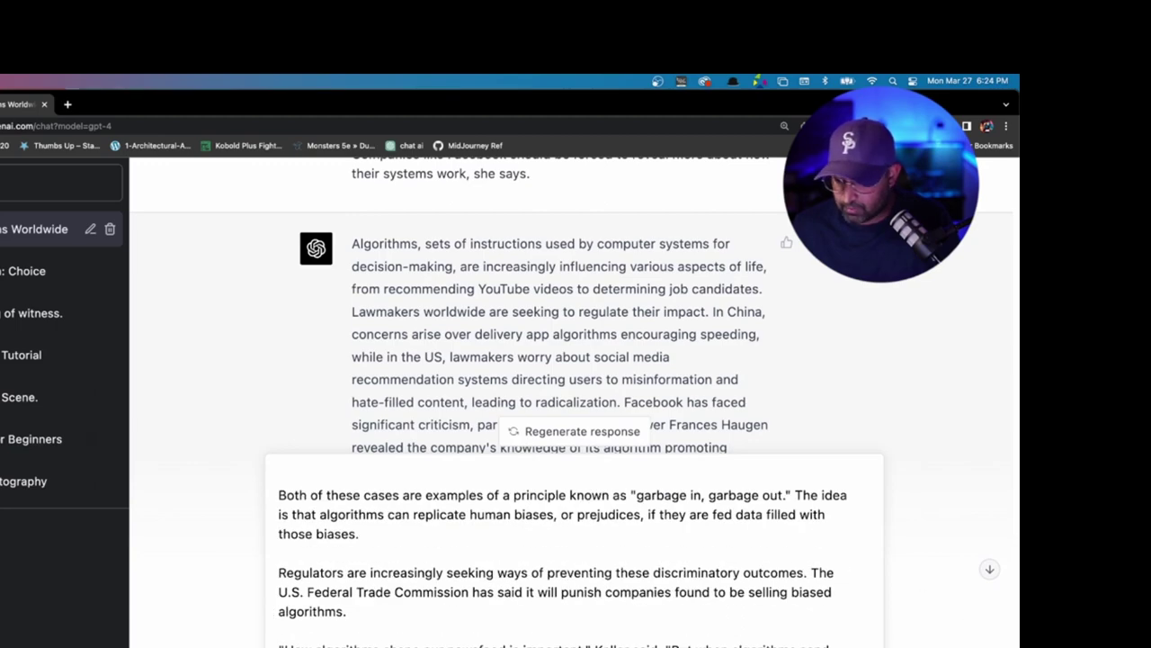
{"action": "key", "text": "Return"}
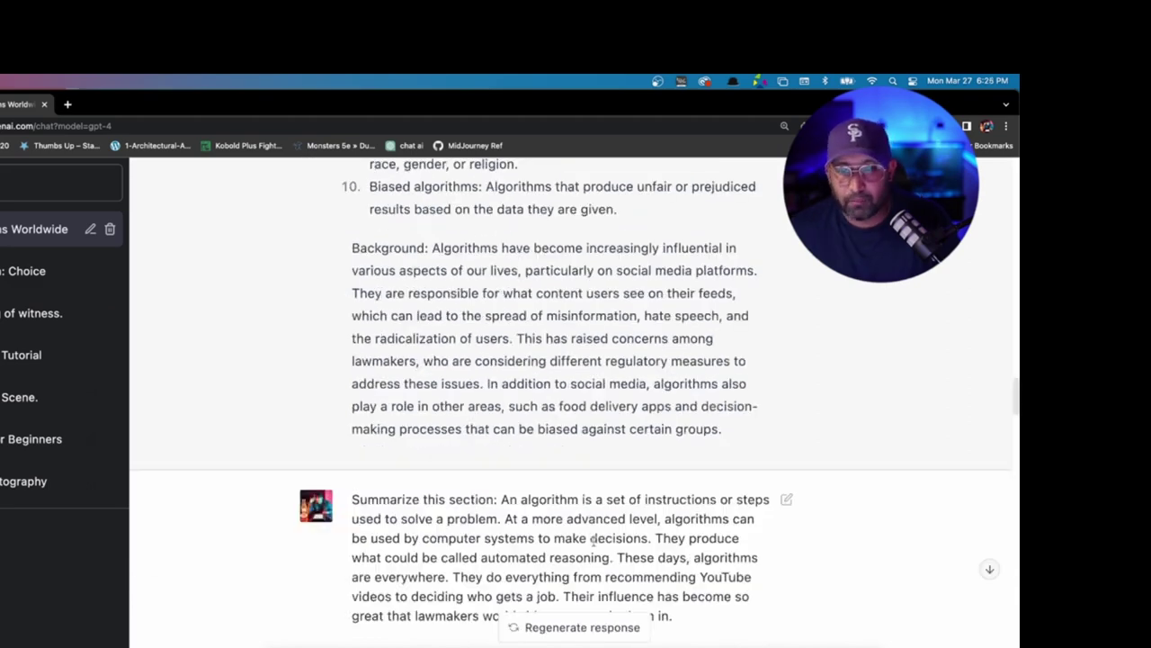
Step: Review the multiple choice questions and answer options generated from the article
{"action": "scroll", "coordinate": [578, 510], "scroll_direction": "down", "scroll_amount": 10}
{"action": "scroll", "coordinate": [578, 510], "scroll_direction": "down", "scroll_amount": 15}
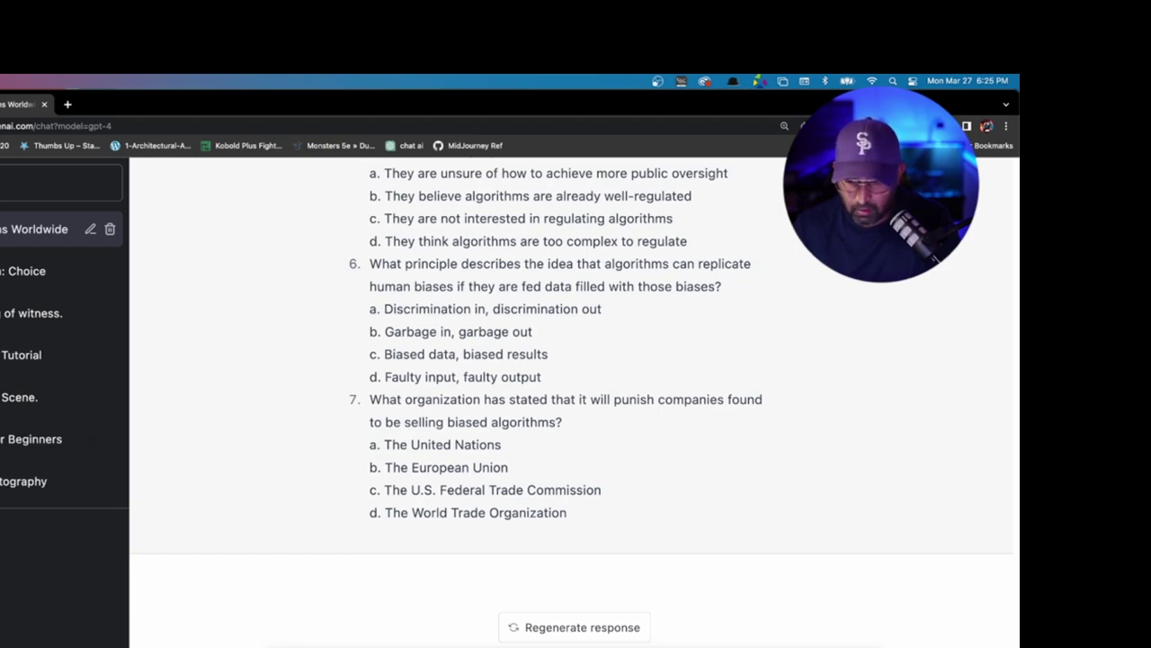
{"action": "scroll", "coordinate": [650, 357], "scroll_direction": "up", "scroll_amount": 15}
{"action": "scroll", "coordinate": [650, 357], "scroll_direction": "down", "scroll_amount": 10}
{"action": "scroll", "coordinate": [652, 357], "scroll_direction": "up", "scroll_amount": 2}
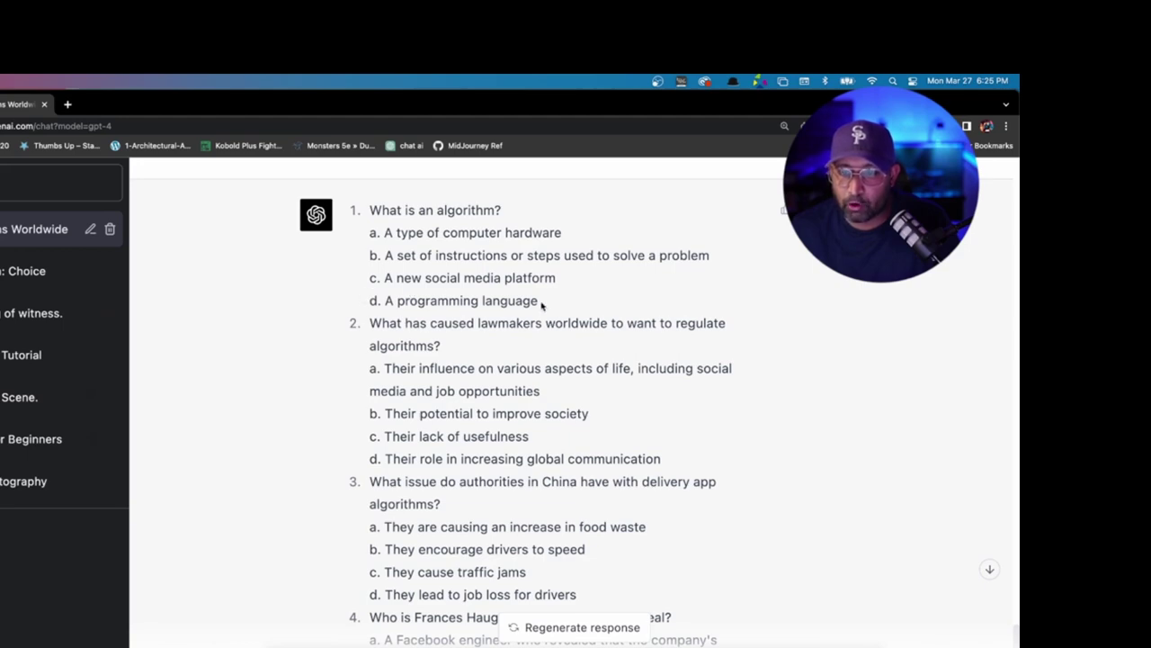
{"action": "scroll", "coordinate": [609, 556], "scroll_direction": "down", "scroll_amount": 5}
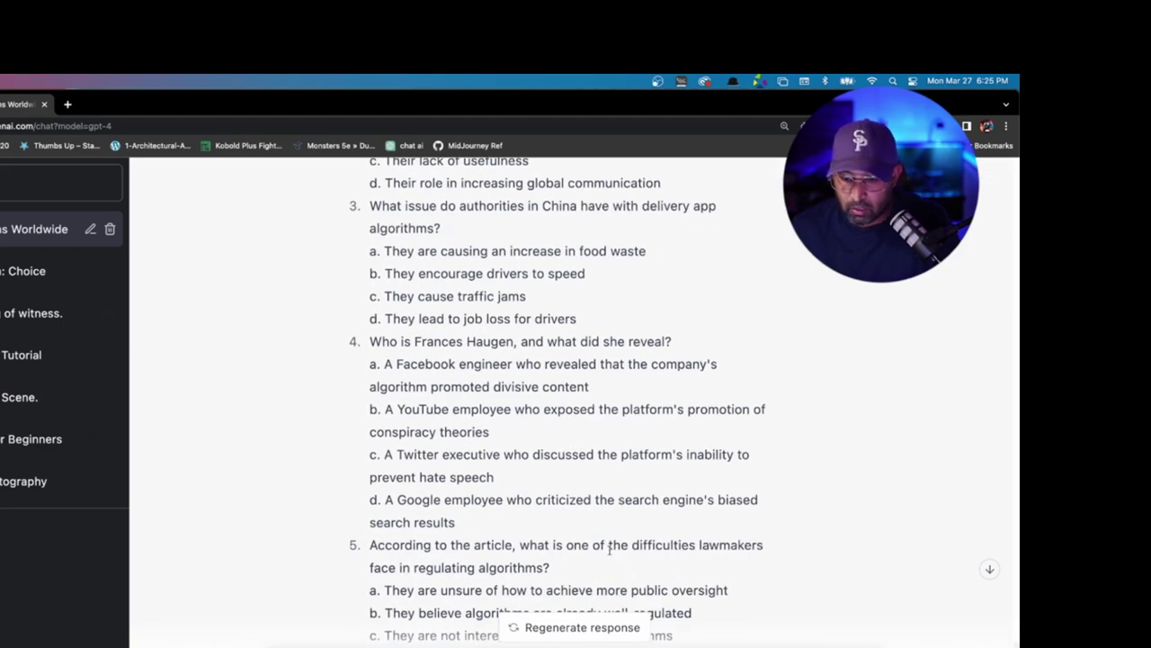
Step: Submit "I am ready to take the test. Lets start with number 1." with answer b, and answer question 2 with a
{"action": "key", "text": "super+v"}
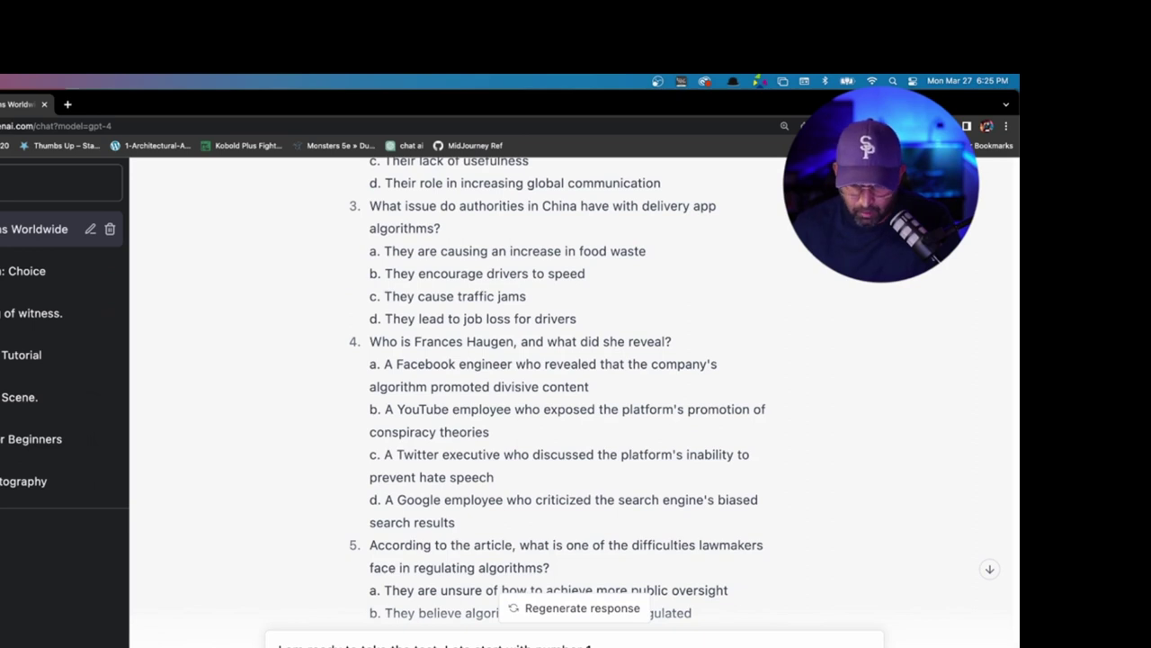
{"action": "key", "text": "Return"}
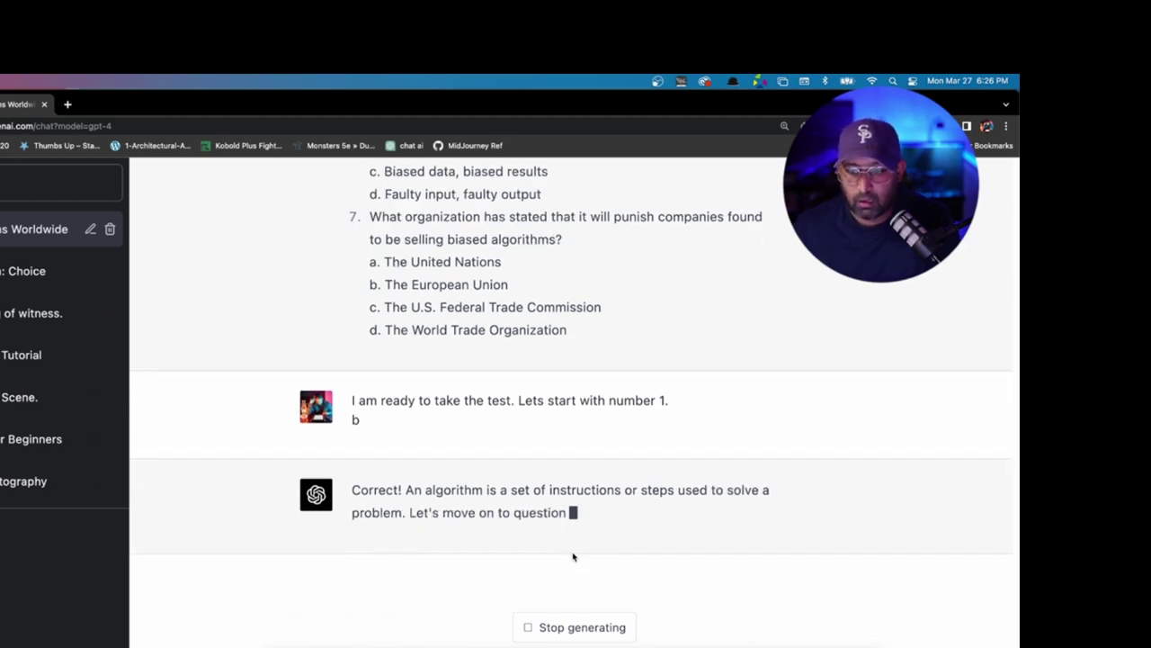
{"action": "scroll", "coordinate": [570, 374], "scroll_direction": "up", "scroll_amount": 10}
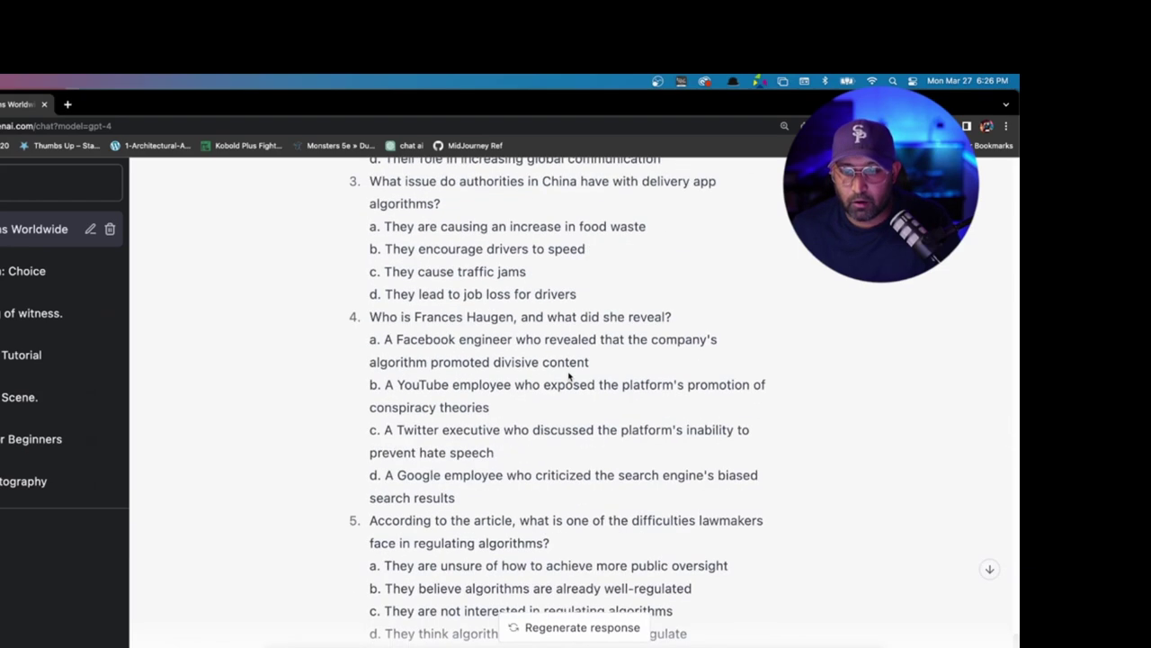
{"action": "scroll", "coordinate": [568, 376], "scroll_direction": "up", "scroll_amount": 5}
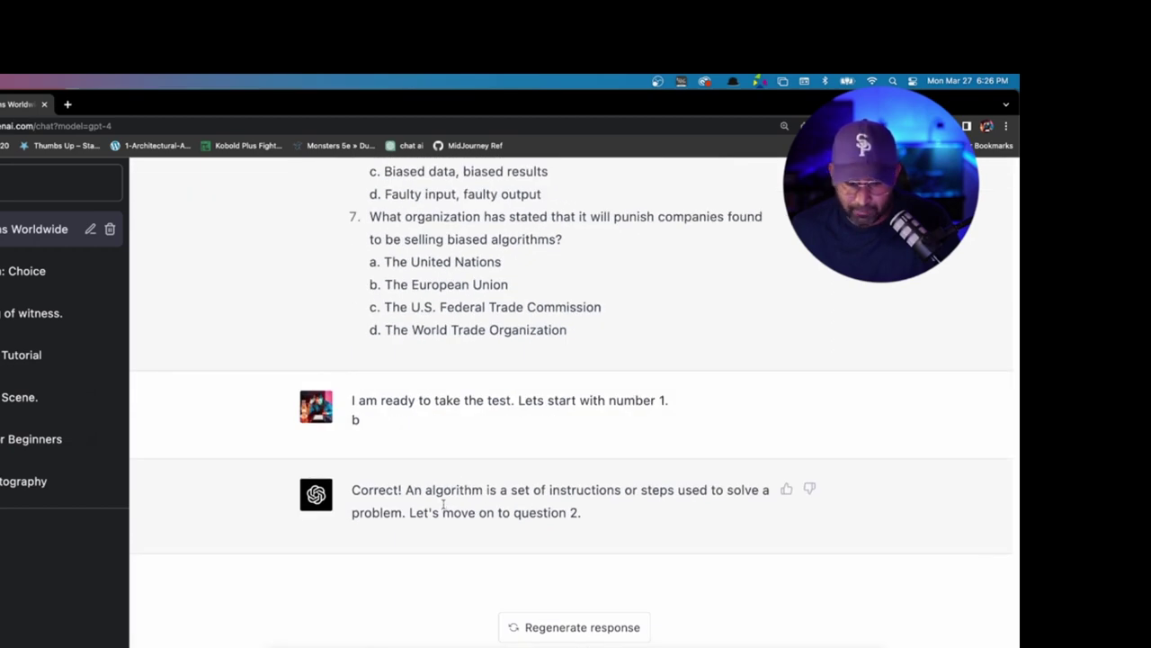
{"action": "type", "text": "a"}
{"action": "key", "text": "Return"}
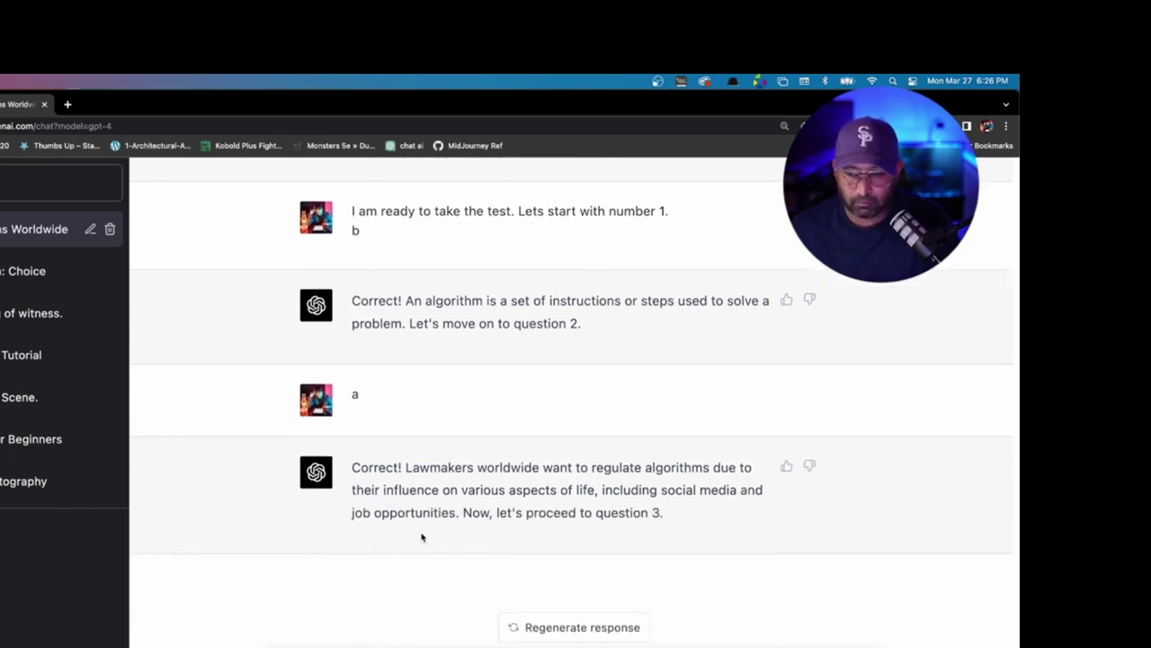
Step: Reread question 3 about China's delivery app algorithms and submit a as the answer
{"action": "scroll", "coordinate": [411, 419], "scroll_direction": "up", "scroll_amount": 1}
{"action": "scroll", "coordinate": [419, 415], "scroll_direction": "up", "scroll_amount": 8}
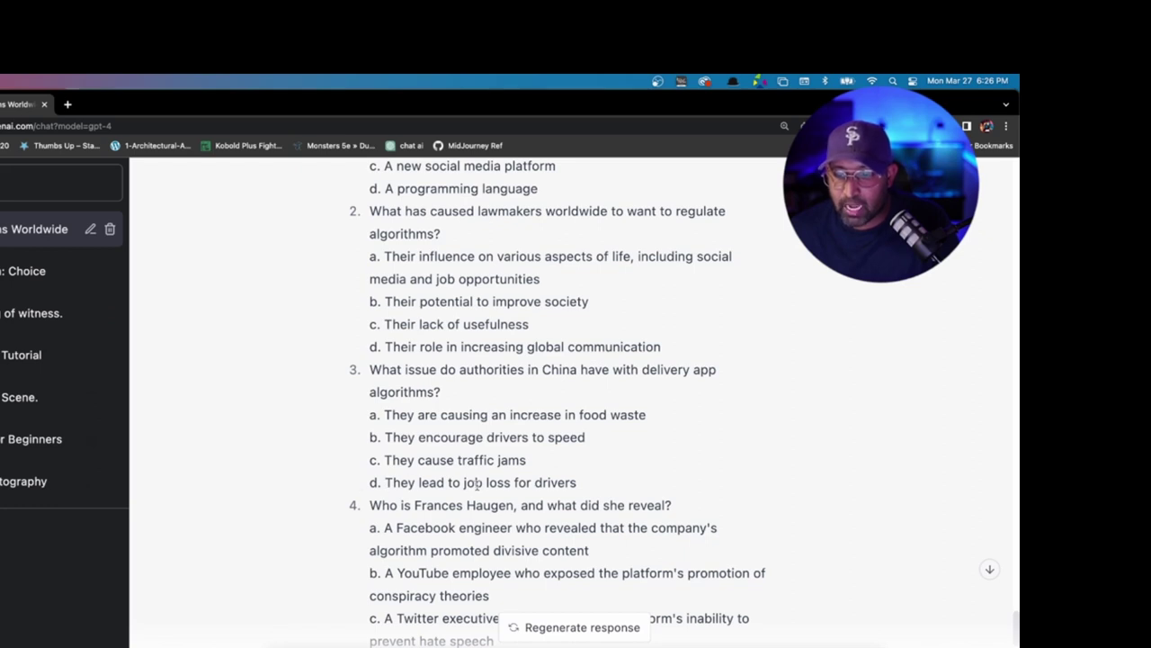
{"action": "scroll", "coordinate": [522, 450], "scroll_direction": "up", "scroll_amount": 2}
{"action": "left_click_drag", "start_coordinate": [368, 497], "coordinate": [563, 500]}
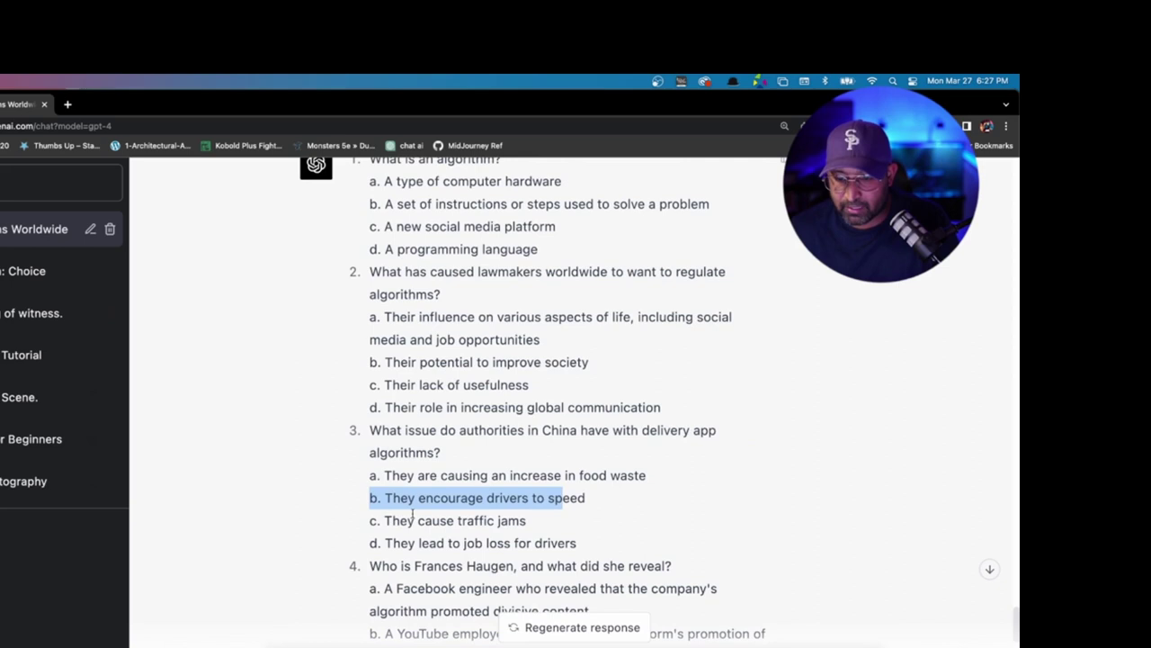
{"action": "left_click", "coordinate": [376, 478]}
{"action": "scroll", "coordinate": [392, 490], "scroll_direction": "down", "scroll_amount": 1}
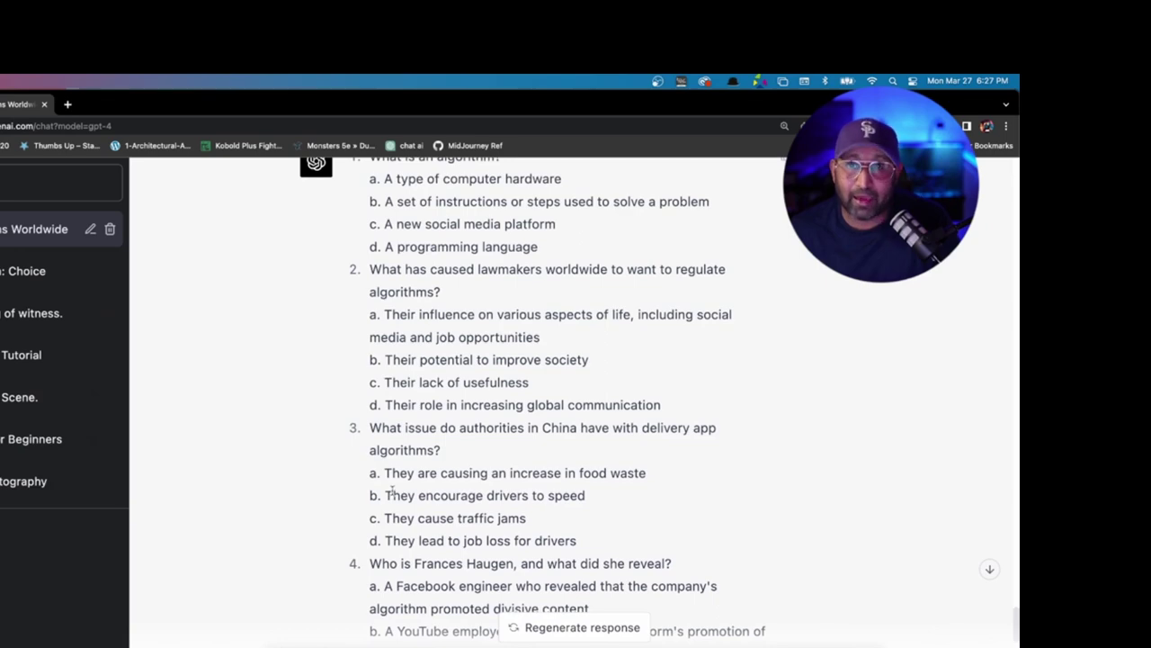
{"action": "scroll", "coordinate": [392, 490], "scroll_direction": "down", "scroll_amount": 15}
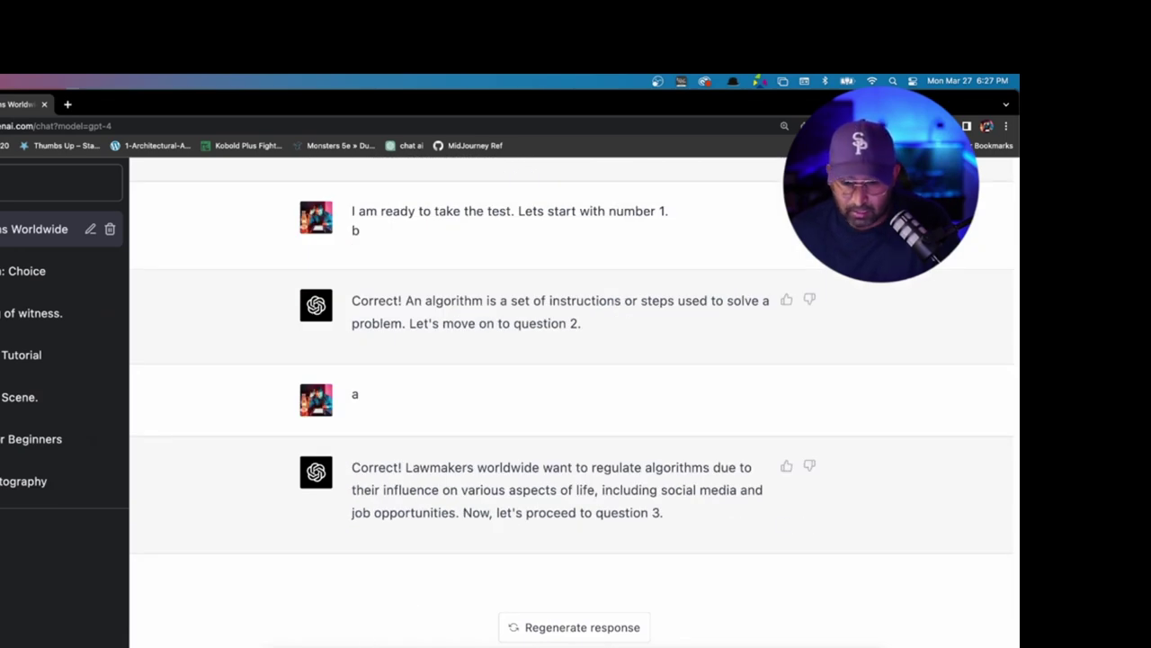
{"action": "type", "text": "a"}
{"action": "key", "text": "Return"}
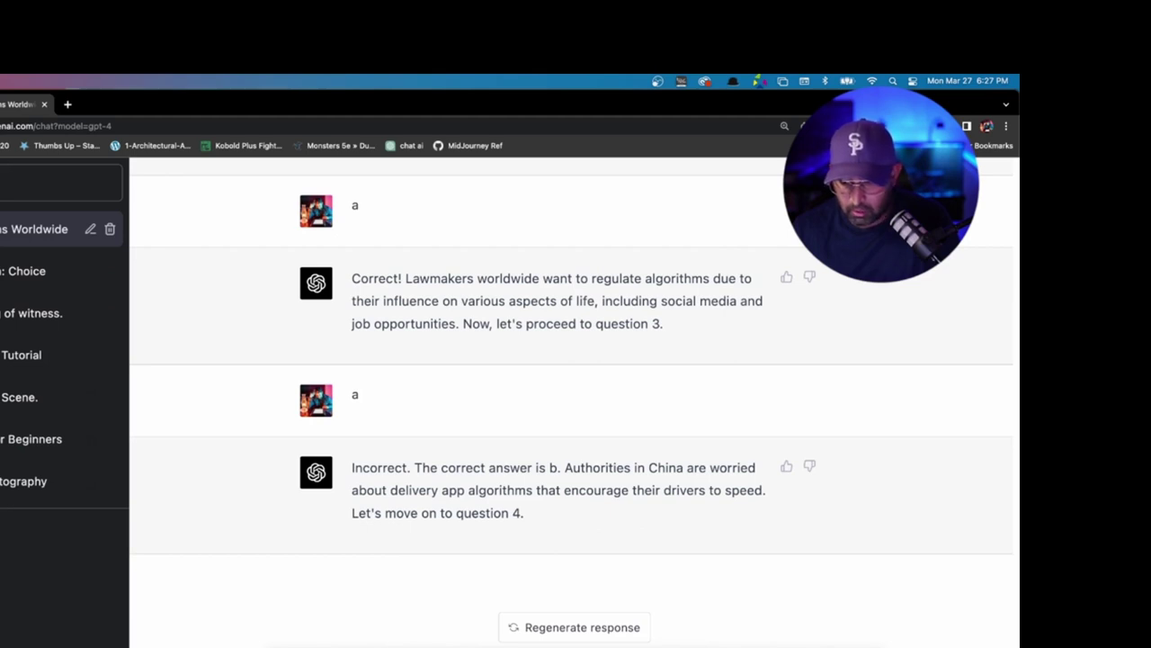
Step: Ask "Can you show me where in the text question number 3 shows up:" and find the China delivery app passage in the pasted article
{"action": "key", "text": "Return"}
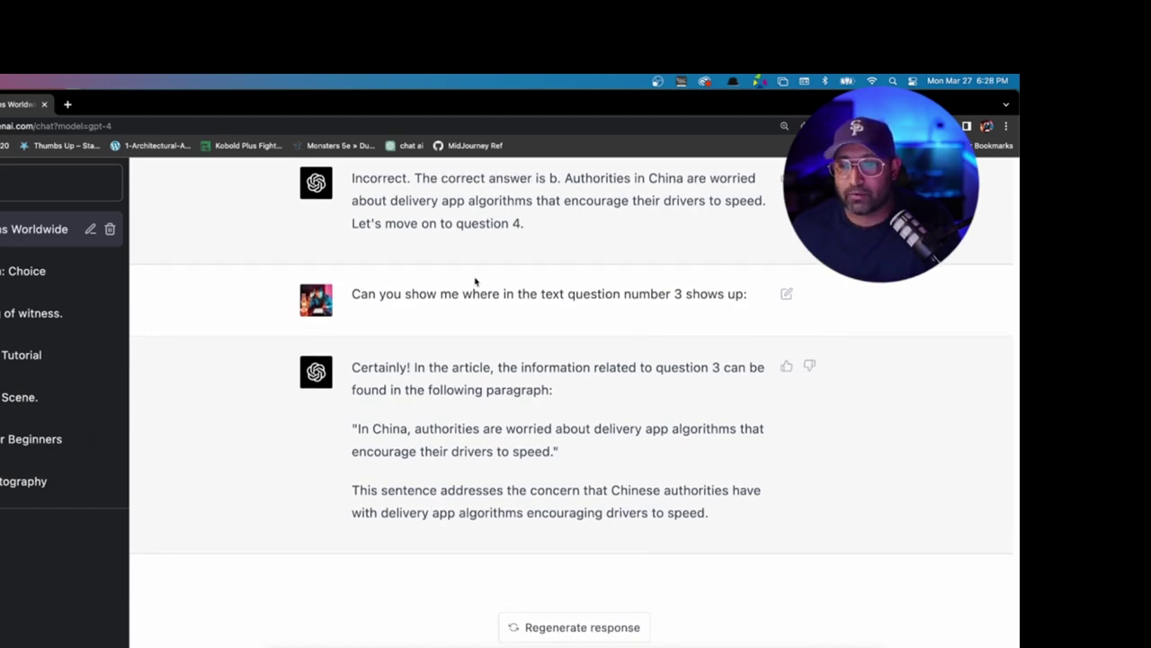
{"action": "scroll", "coordinate": [513, 387], "scroll_direction": "up", "scroll_amount": 20}
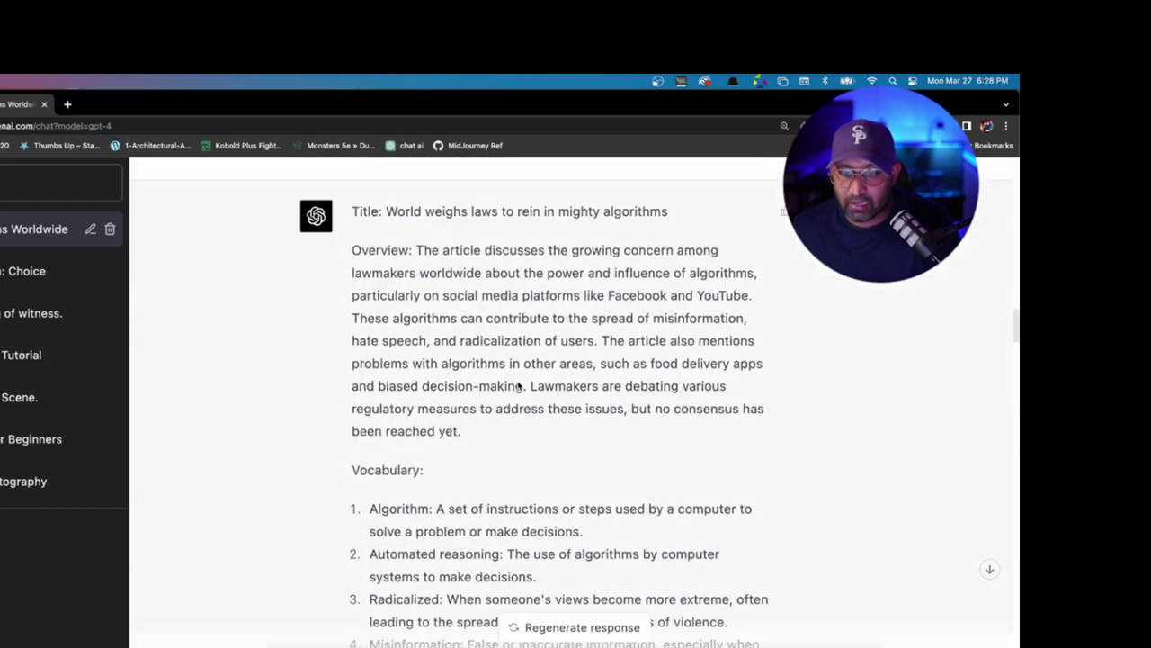
{"action": "scroll", "coordinate": [518, 385], "scroll_direction": "down", "scroll_amount": 20}
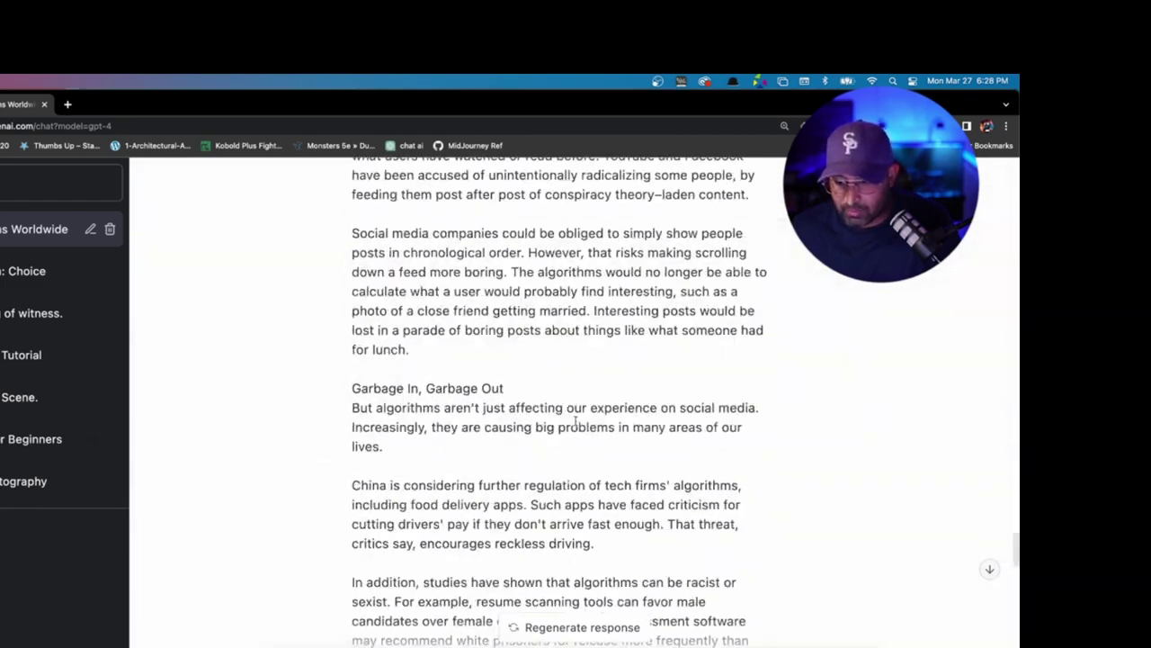
{"action": "scroll", "coordinate": [572, 423], "scroll_direction": "down", "scroll_amount": 15}
{"action": "scroll", "coordinate": [370, 411], "scroll_direction": "up", "scroll_amount": 15}
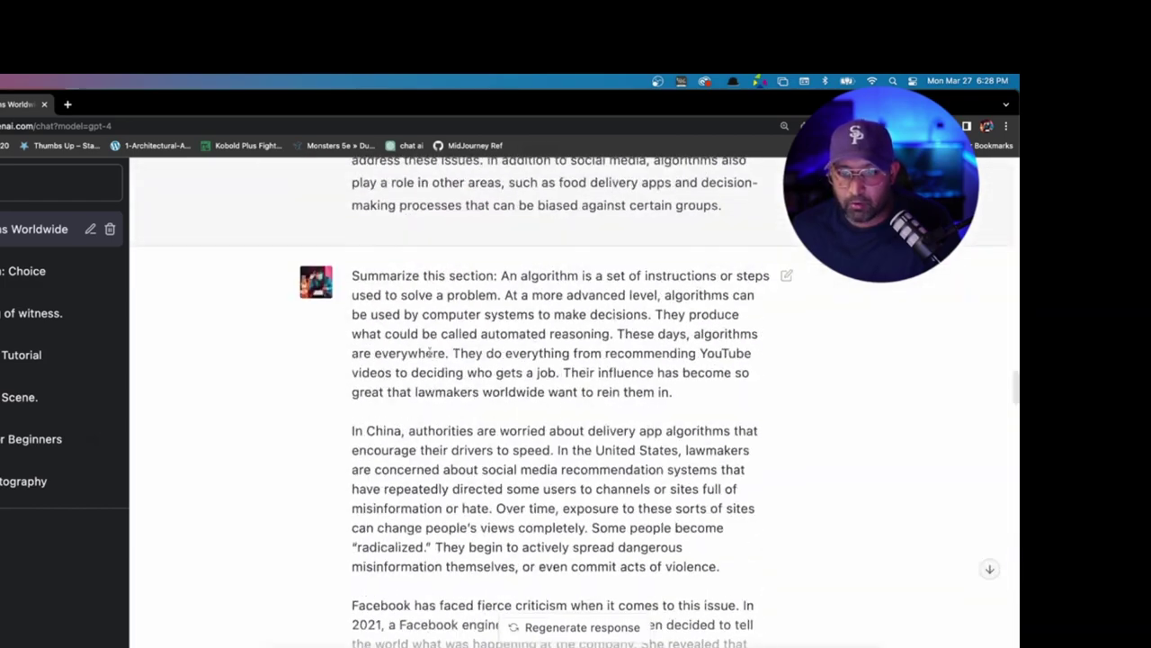
{"action": "scroll", "coordinate": [428, 349], "scroll_direction": "up", "scroll_amount": 20}
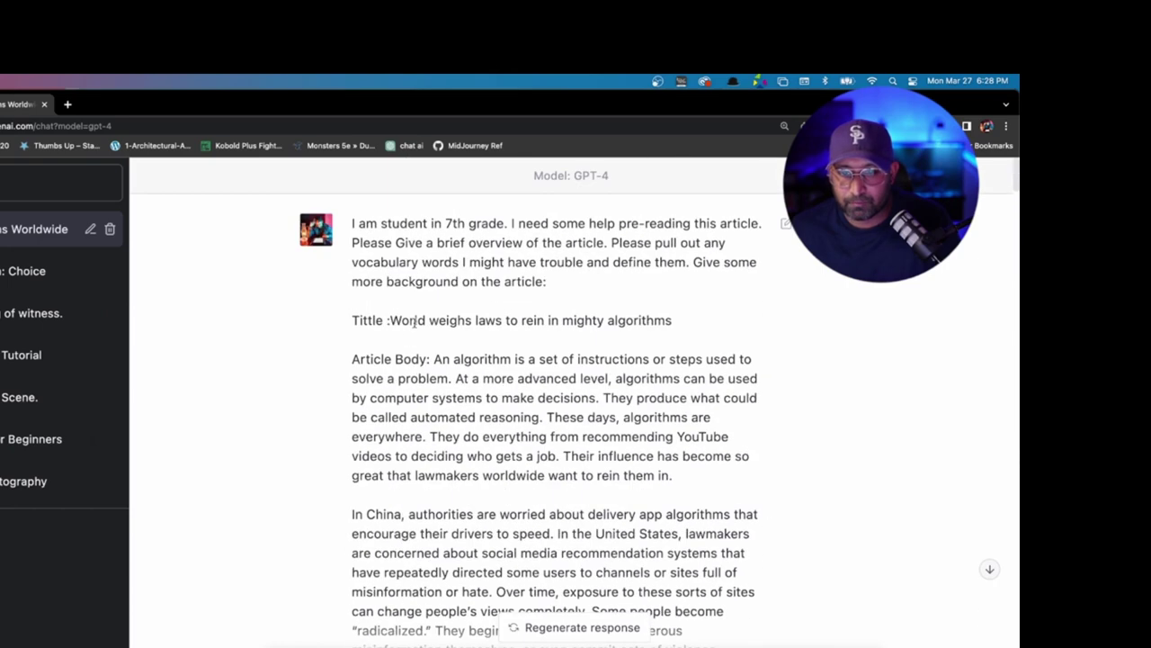
{"action": "scroll", "coordinate": [468, 378], "scroll_direction": "down", "scroll_amount": 1}
{"action": "left_click_drag", "start_coordinate": [351, 475], "coordinate": [557, 496]}
{"action": "scroll", "coordinate": [324, 515], "scroll_direction": "down", "scroll_amount": 15}
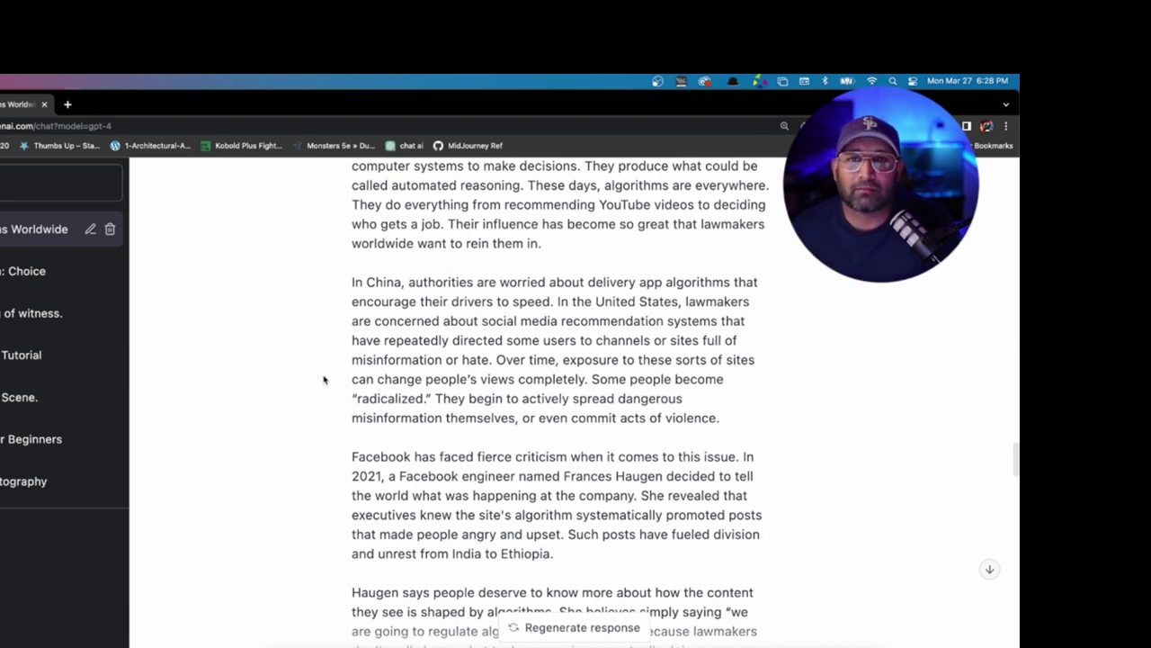
Step: Search for "google document" in a new browser tab, create a blank Google Docs document and accept the pageless format
{"action": "left_click", "coordinate": [68, 105]}
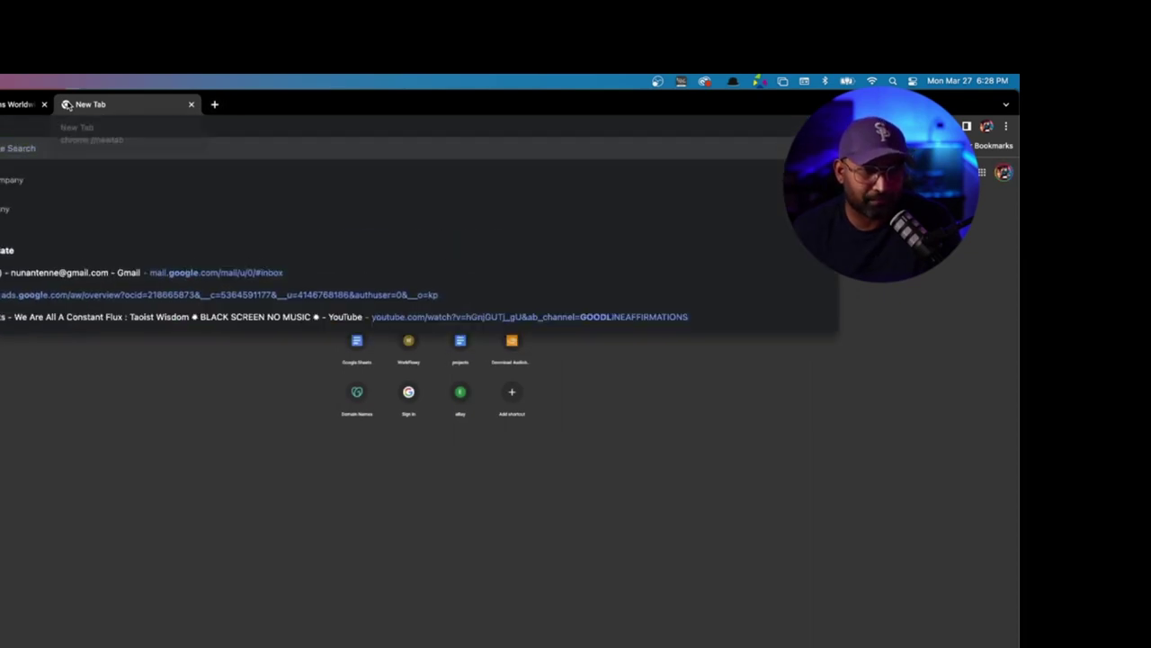
{"action": "type", "text": "google docum"}
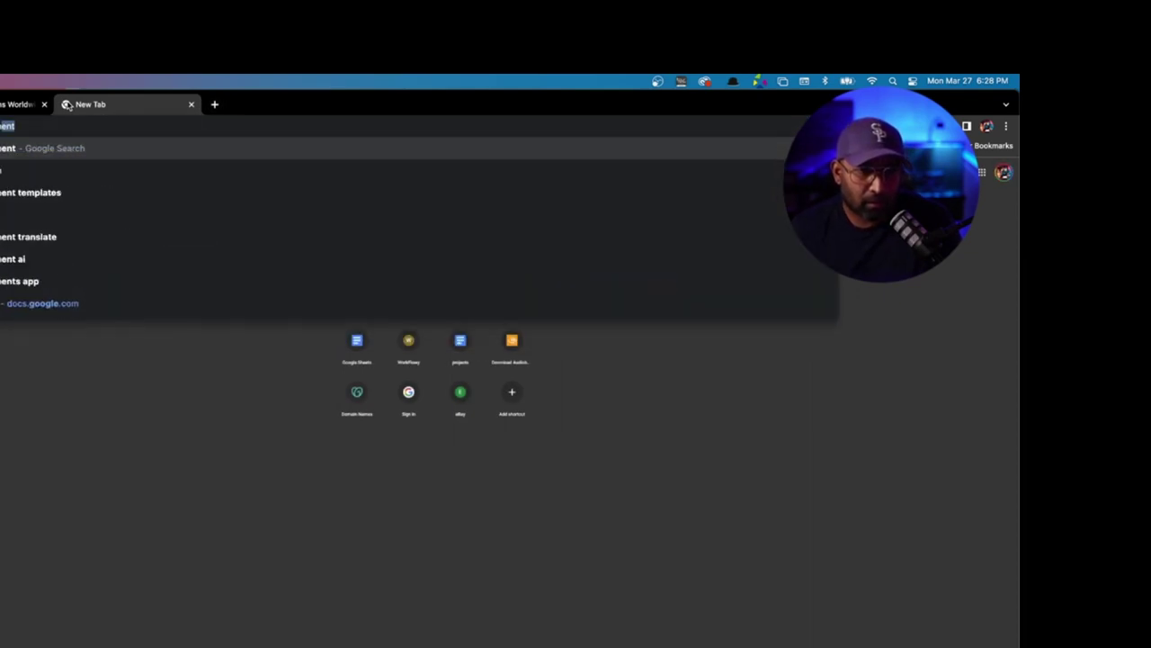
{"action": "type", "text": "ent"}
{"action": "key", "text": "Return"}
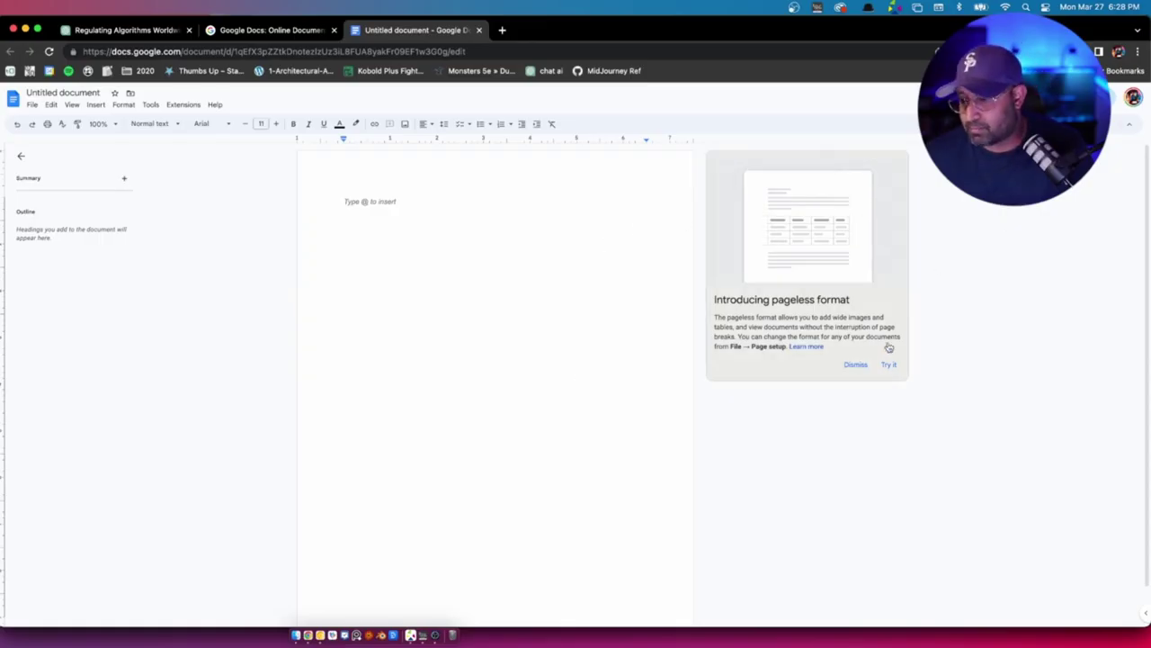
{"action": "left_click", "coordinate": [885, 363]}
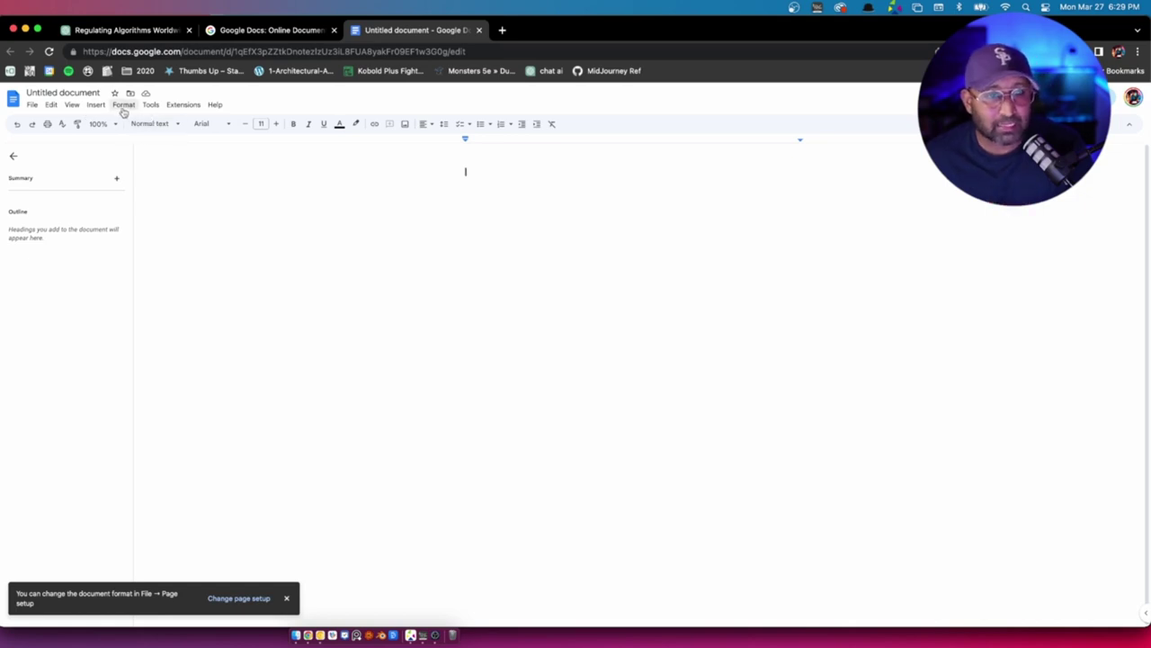
Step: Open Voice typing in the blank document, view its dictation language choices and toggle its microphone
{"action": "left_click", "coordinate": [150, 104]}
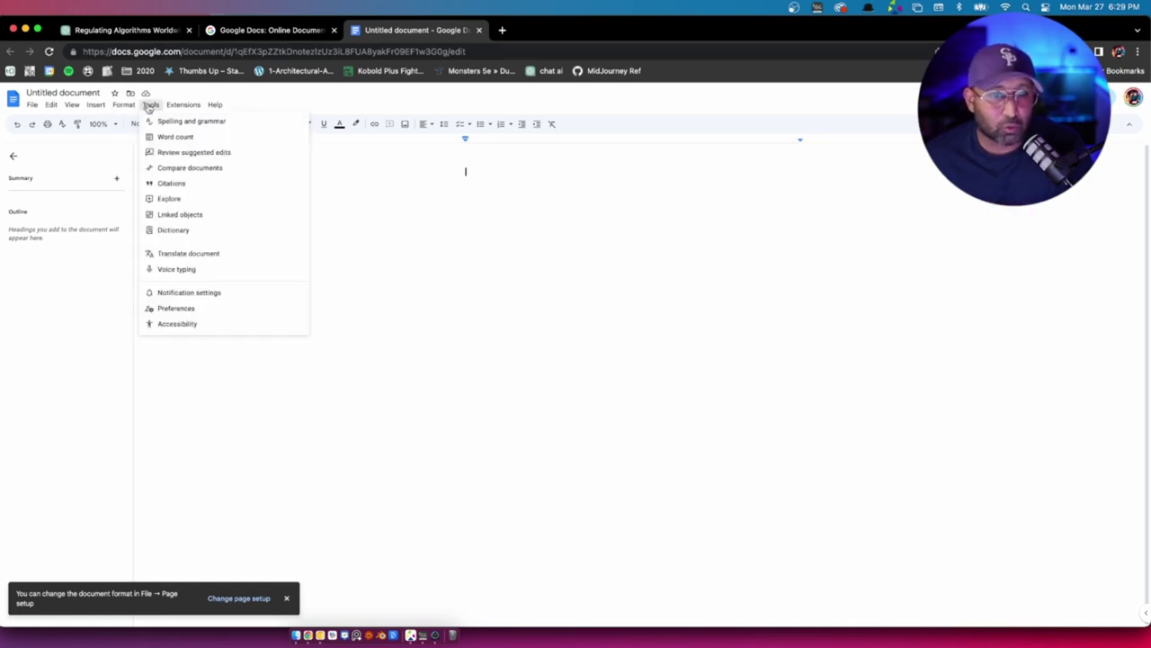
{"action": "left_click", "coordinate": [175, 271]}
{"action": "left_click", "coordinate": [50, 209]}
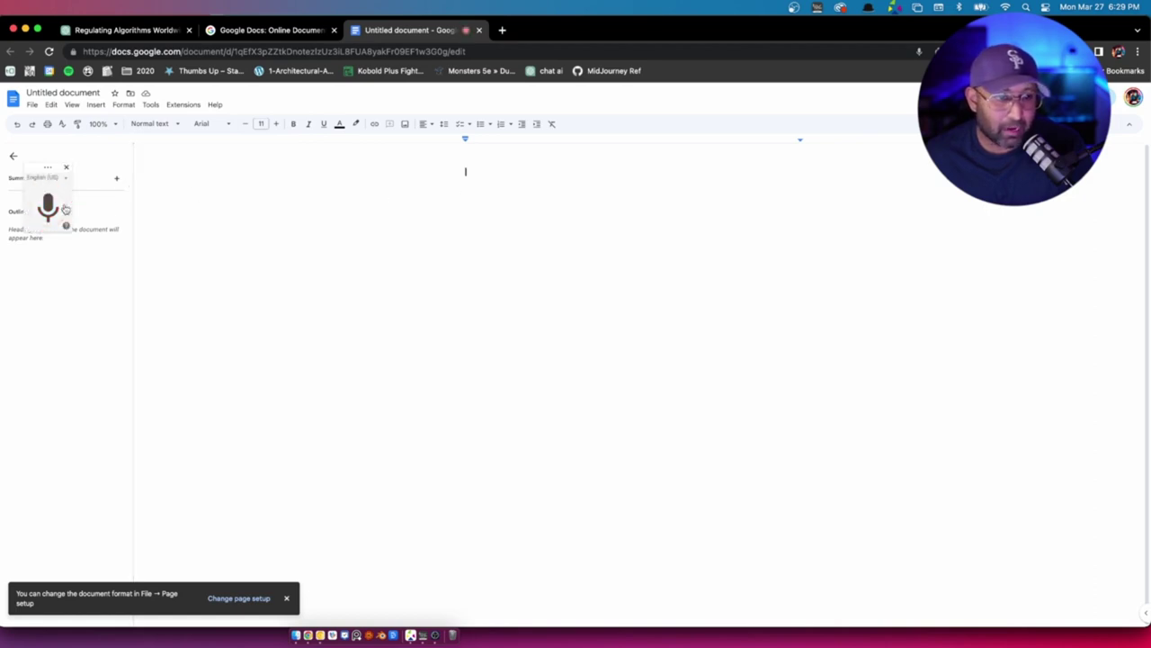
{"action": "left_click", "coordinate": [61, 177]}
{"action": "left_click", "coordinate": [63, 175]}
{"action": "left_click", "coordinate": [50, 208]}
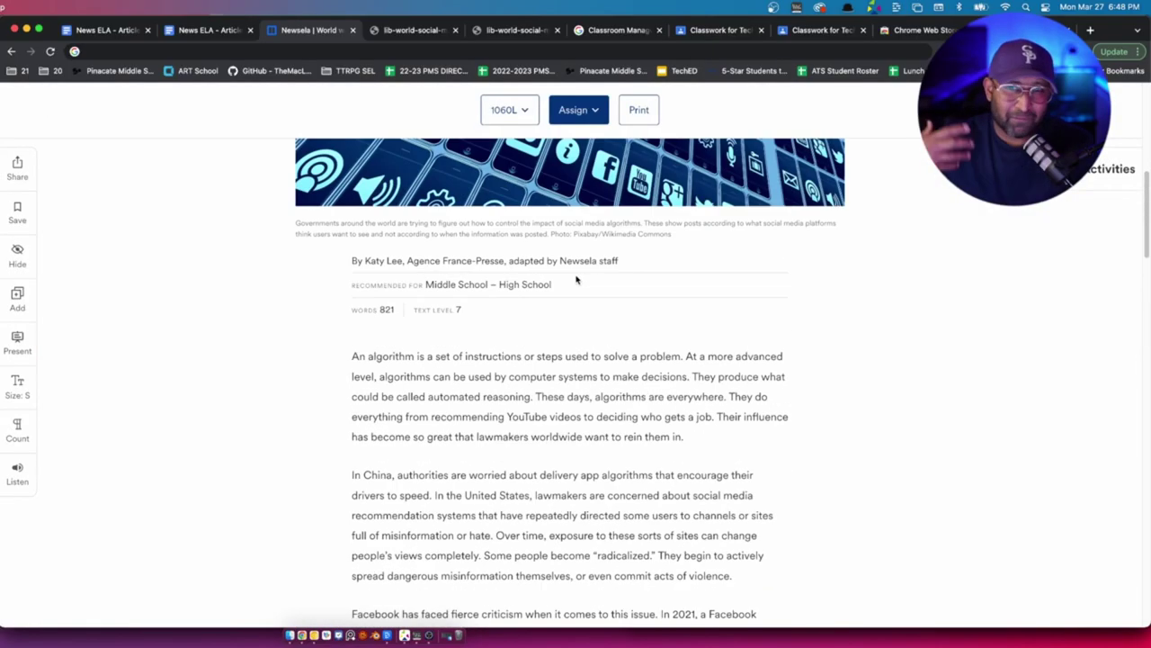
Step: Read the opening paragraphs of the Newsela article, highlighting the algorithm definition, their influence on lawmakers, and the China and United States concerns
{"action": "scroll", "coordinate": [400, 332], "scroll_direction": "down", "scroll_amount": 2}
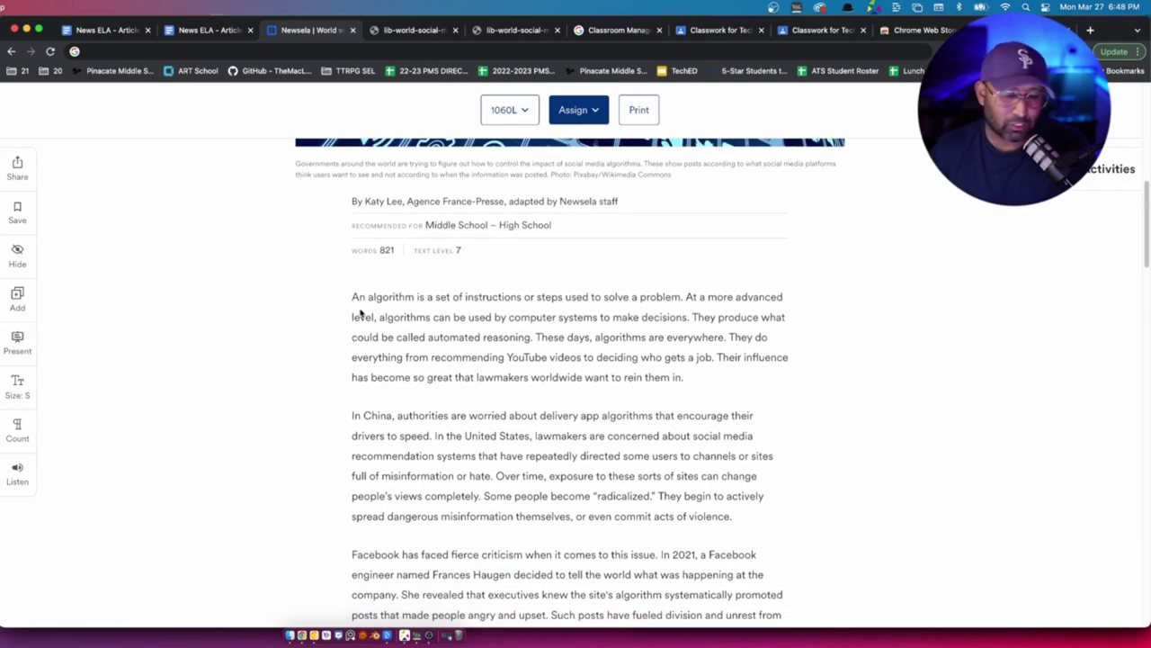
{"action": "scroll", "coordinate": [361, 312], "scroll_direction": "down", "scroll_amount": 4}
{"action": "left_click_drag", "start_coordinate": [352, 172], "coordinate": [680, 175]}
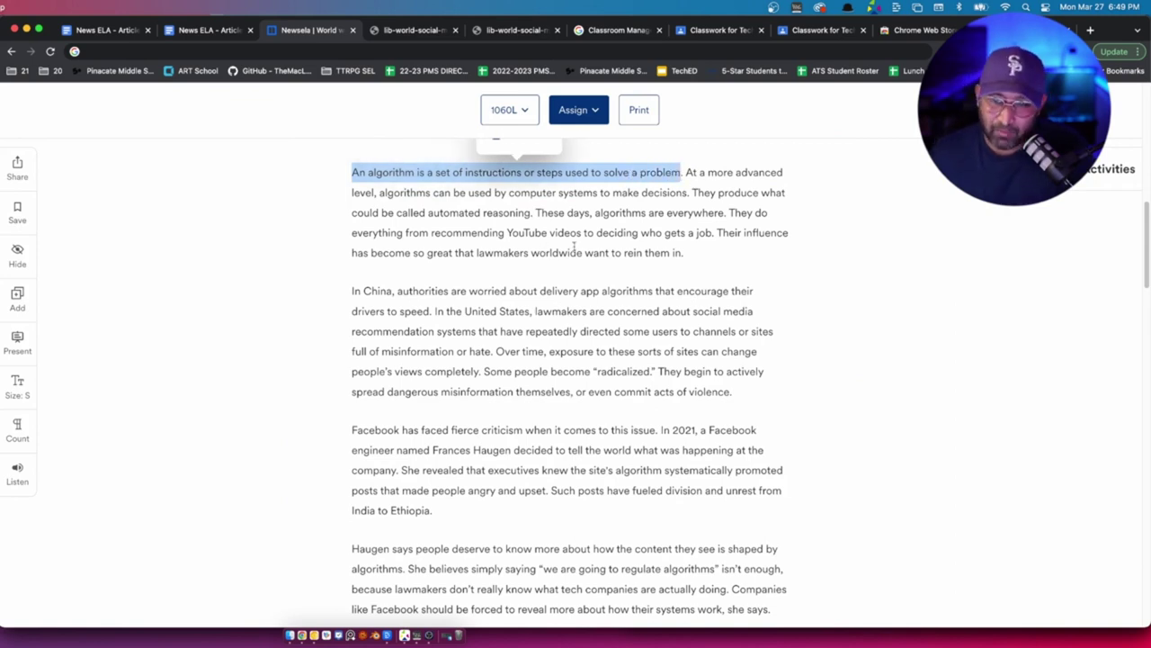
{"action": "left_click_drag", "start_coordinate": [536, 212], "coordinate": [771, 212]}
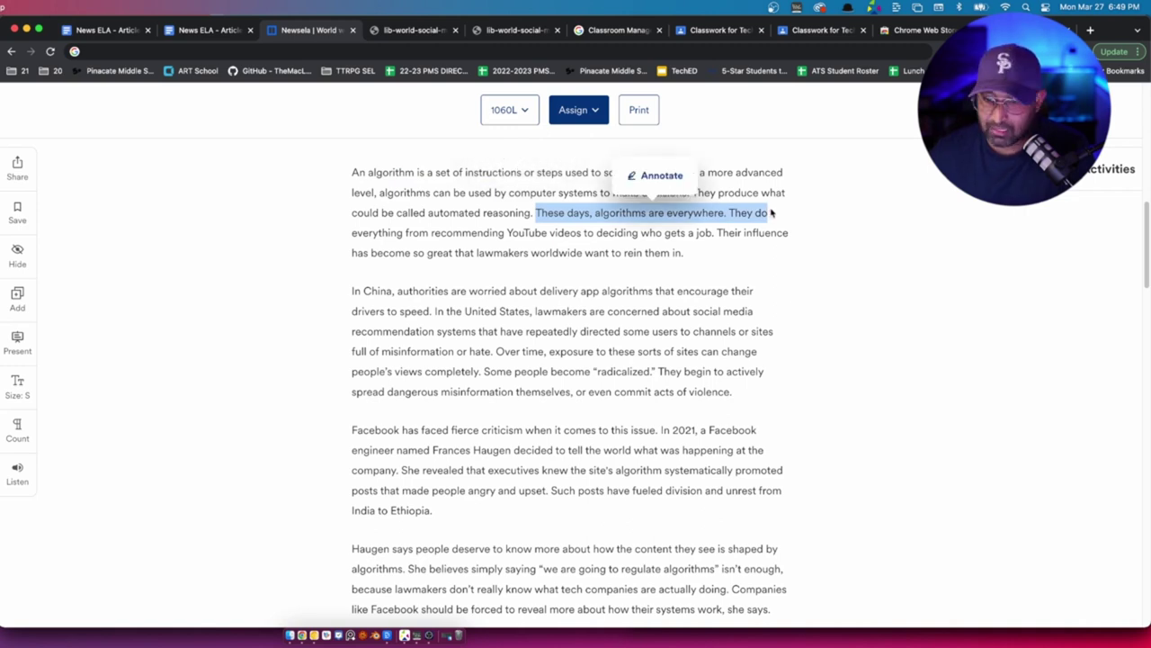
{"action": "mouse_move", "coordinate": [349, 233]}
{"action": "left_mouse_down"}
{"action": "mouse_move", "coordinate": [514, 233]}
{"action": "mouse_move", "coordinate": [503, 241]}
{"action": "left_mouse_up"}
{"action": "left_click", "coordinate": [409, 232]}
{"action": "mouse_move", "coordinate": [406, 233]}
{"action": "left_mouse_down"}
{"action": "mouse_move", "coordinate": [707, 232]}
{"action": "mouse_move", "coordinate": [785, 253]}
{"action": "left_mouse_up"}
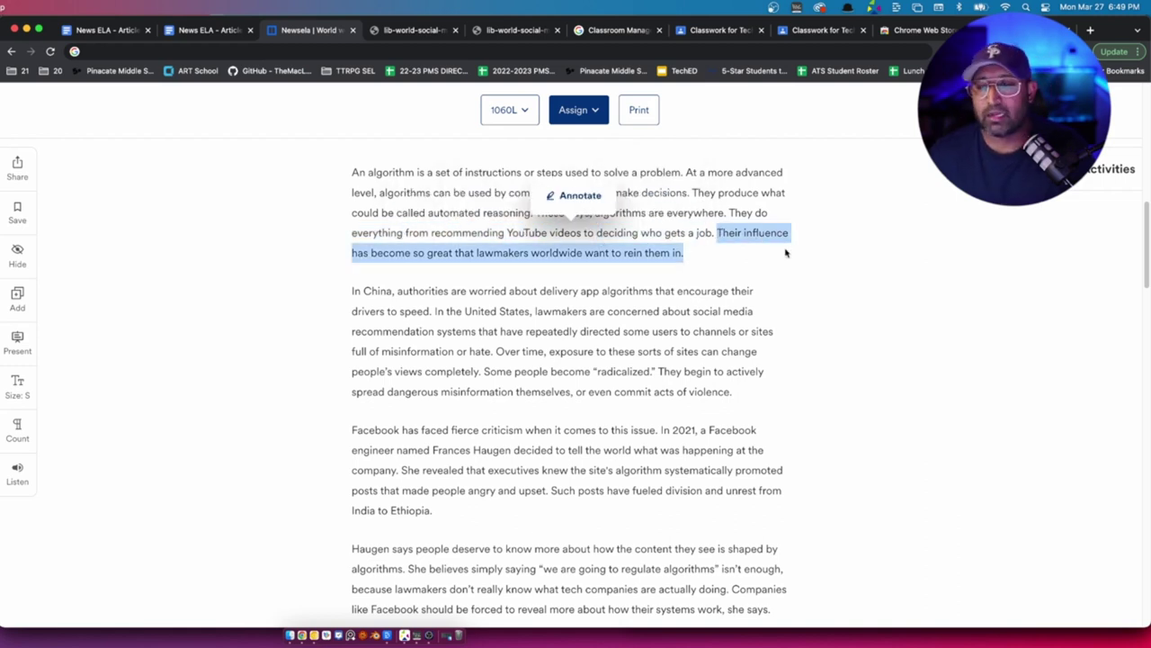
{"action": "left_click", "coordinate": [729, 238]}
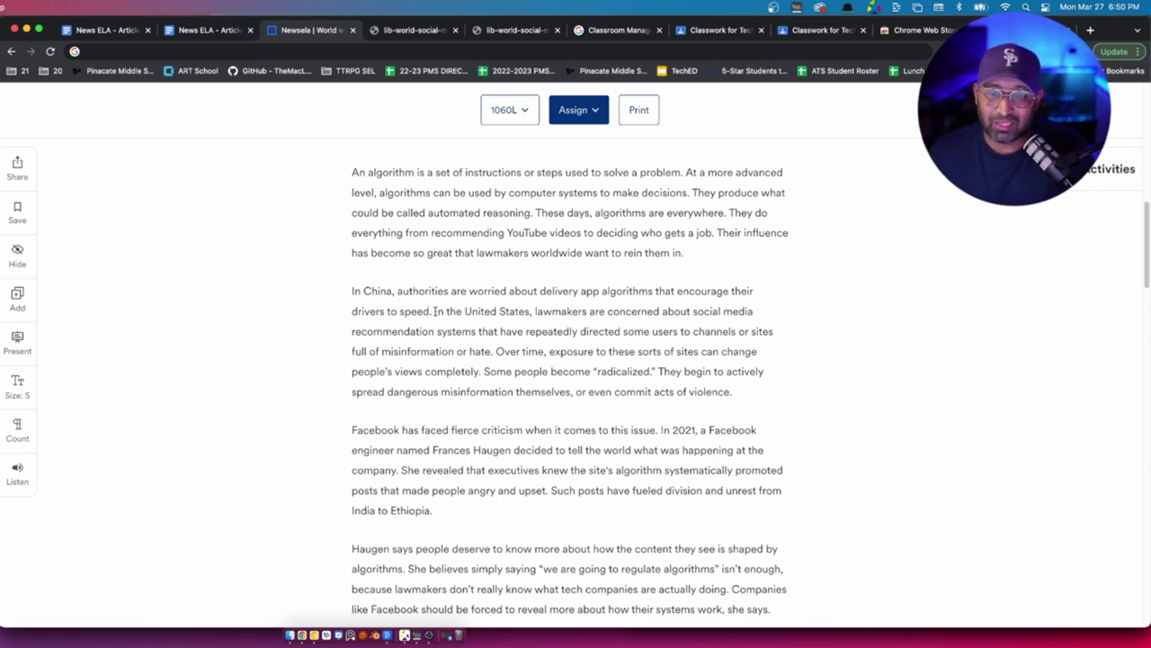
{"action": "left_click_drag", "start_coordinate": [435, 311], "coordinate": [353, 312]}
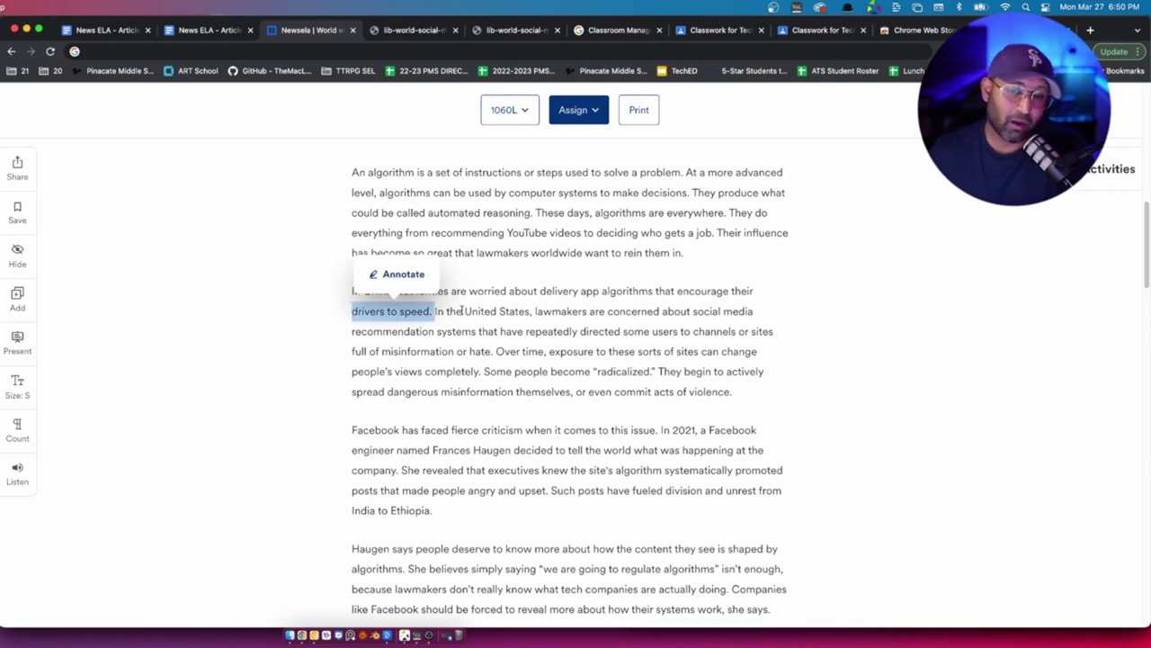
{"action": "mouse_move", "coordinate": [445, 312]}
{"action": "left_mouse_down"}
{"action": "mouse_move", "coordinate": [617, 331]}
{"action": "mouse_move", "coordinate": [688, 311]}
{"action": "left_mouse_up"}
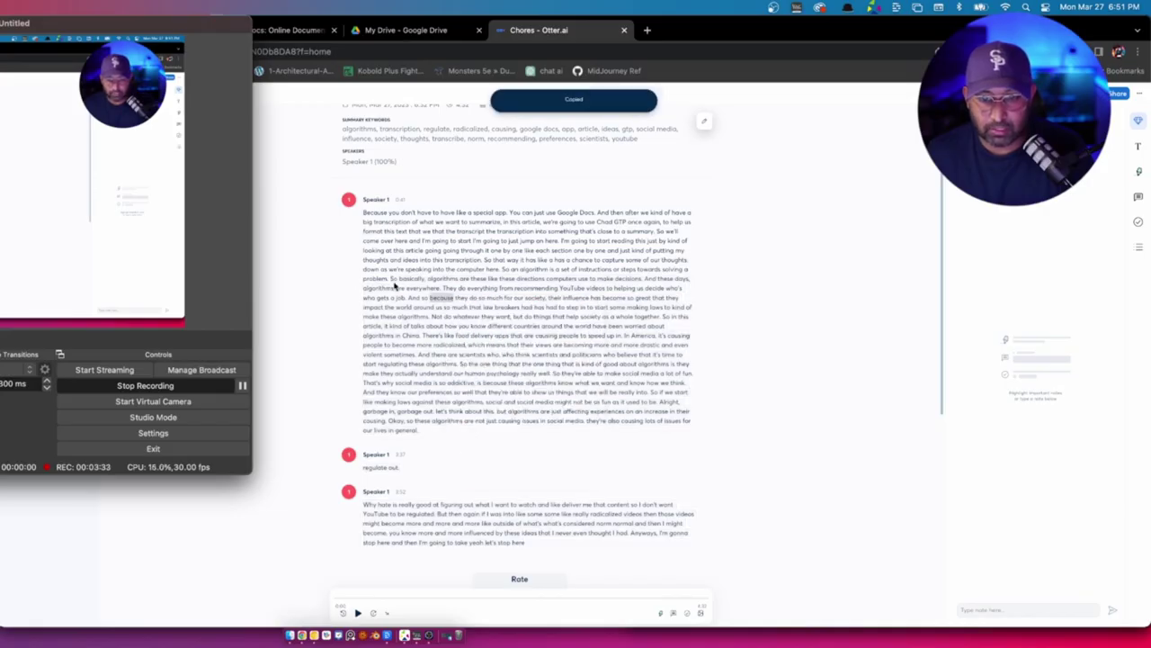
Step: Copy the spoken article-summary transcript from Otter.ai, covering all of its speaker sections
{"action": "triple_click", "coordinate": [395, 283]}
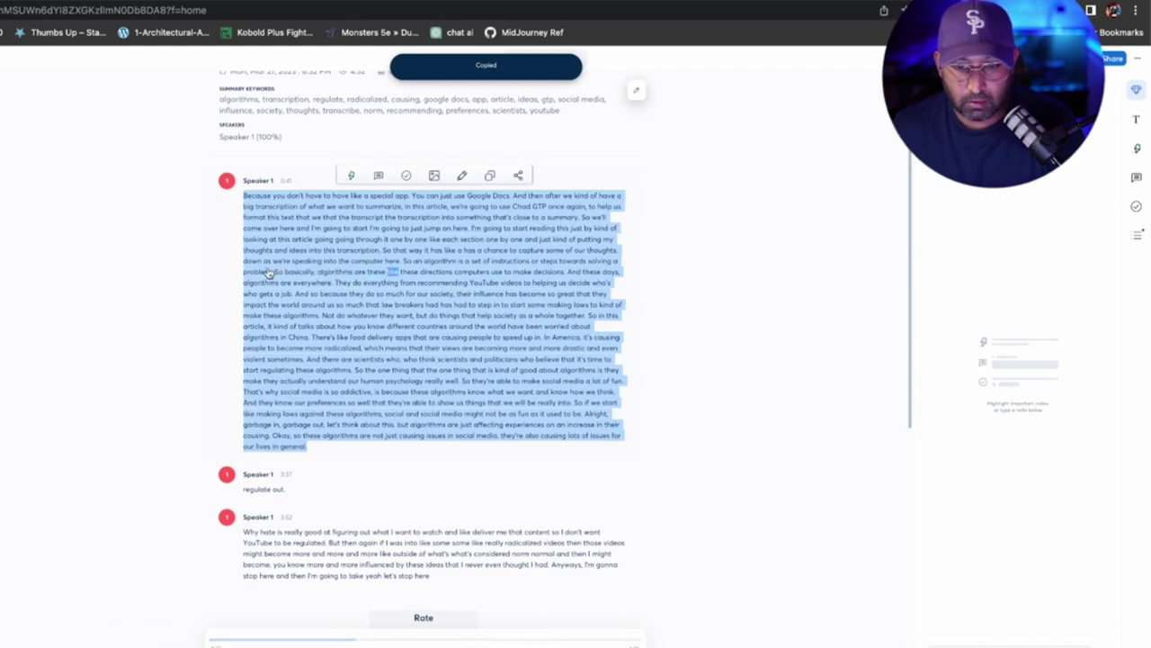
{"action": "left_click_drag", "start_coordinate": [274, 273], "coordinate": [461, 586]}
{"action": "key", "text": "super+c"}
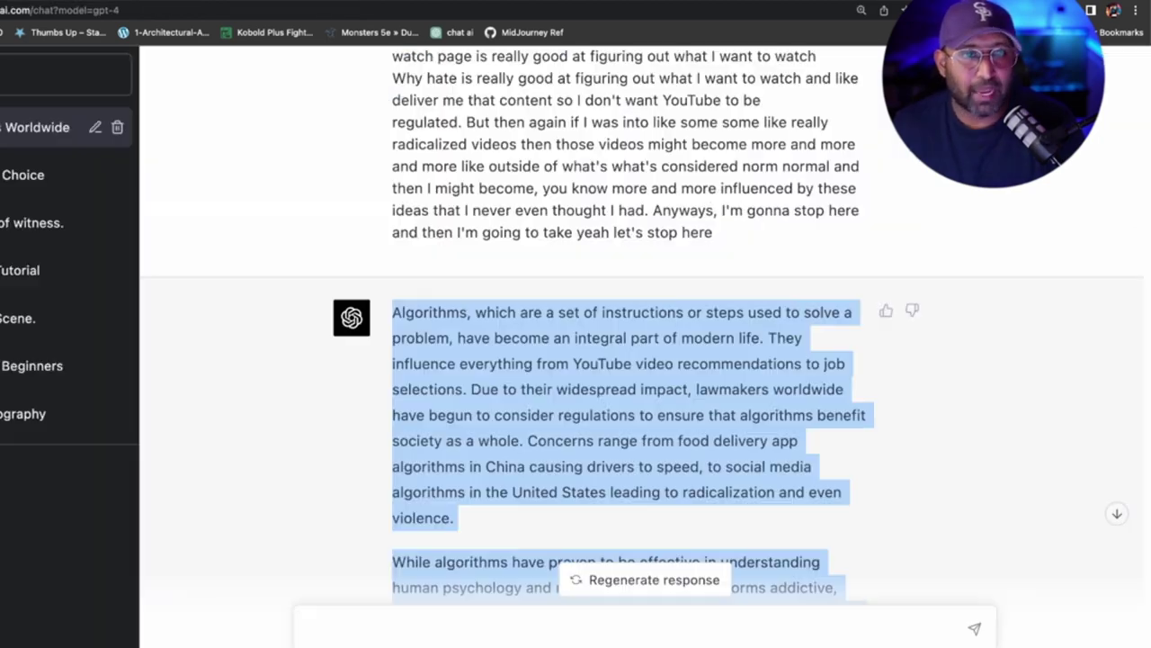
Step: Send ChatGPT "This is transcript of me talking about this article: please Organize this transcript into a 3 paragraph essay:" followed by the copied transcript
{"action": "scroll", "coordinate": [520, 443], "scroll_direction": "down", "scroll_amount": 6}
{"action": "left_click", "coordinate": [449, 616]}
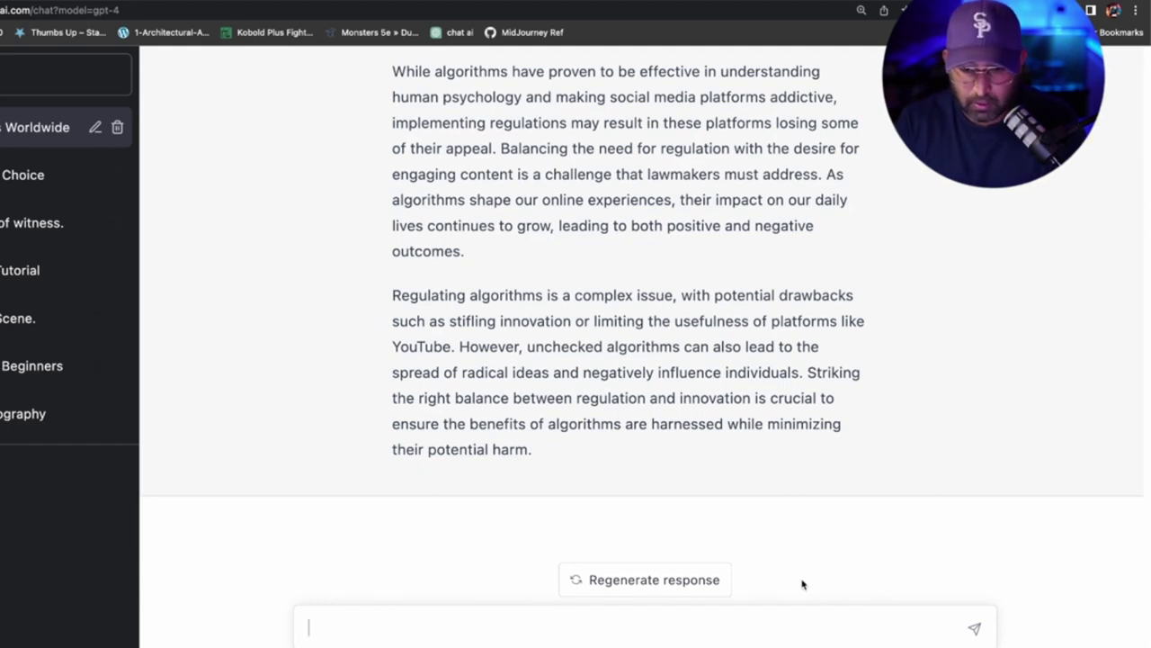
{"action": "type", "text": "This is"}
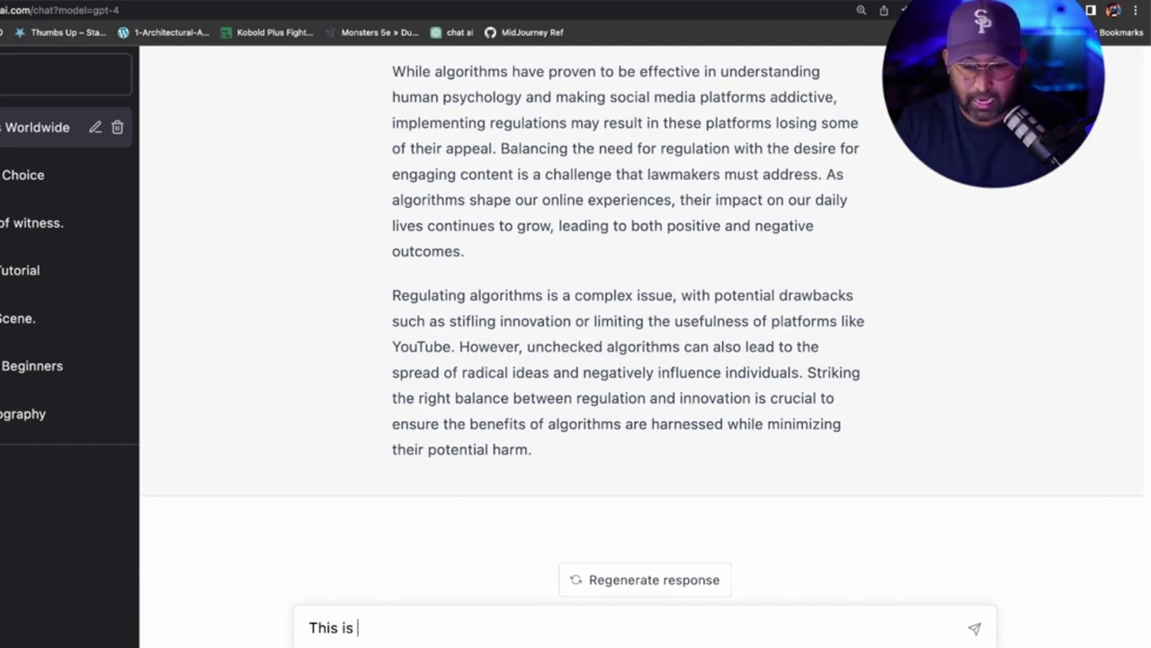
{"action": "type", "text": " transcript of "}
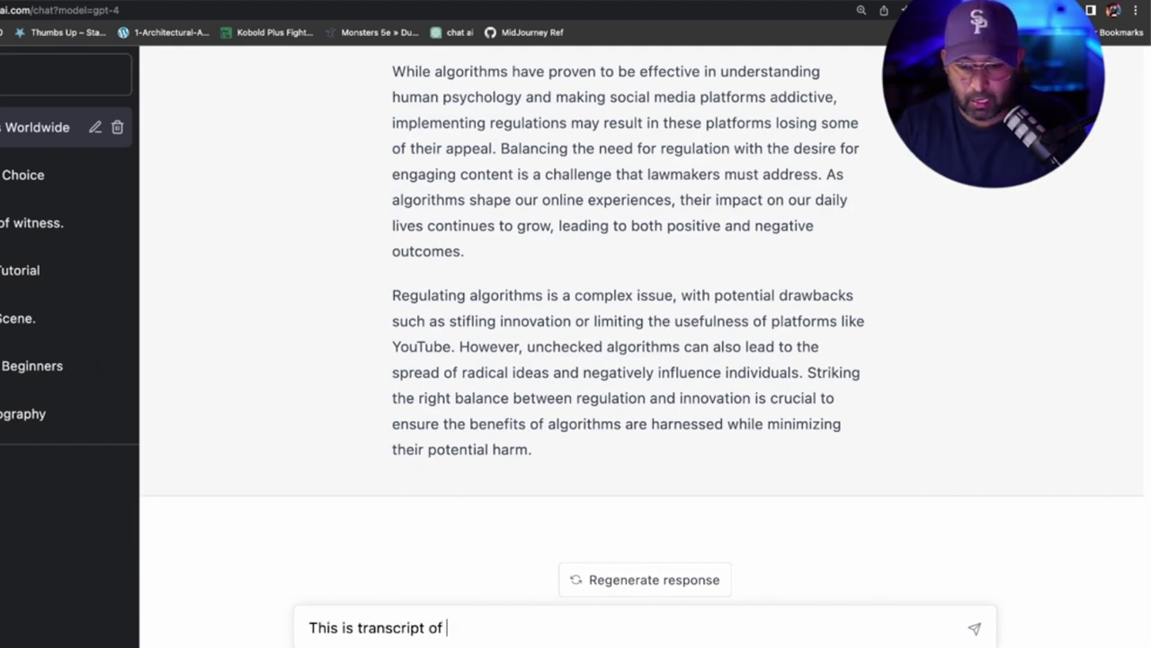
{"action": "type", "text": "me tal"}
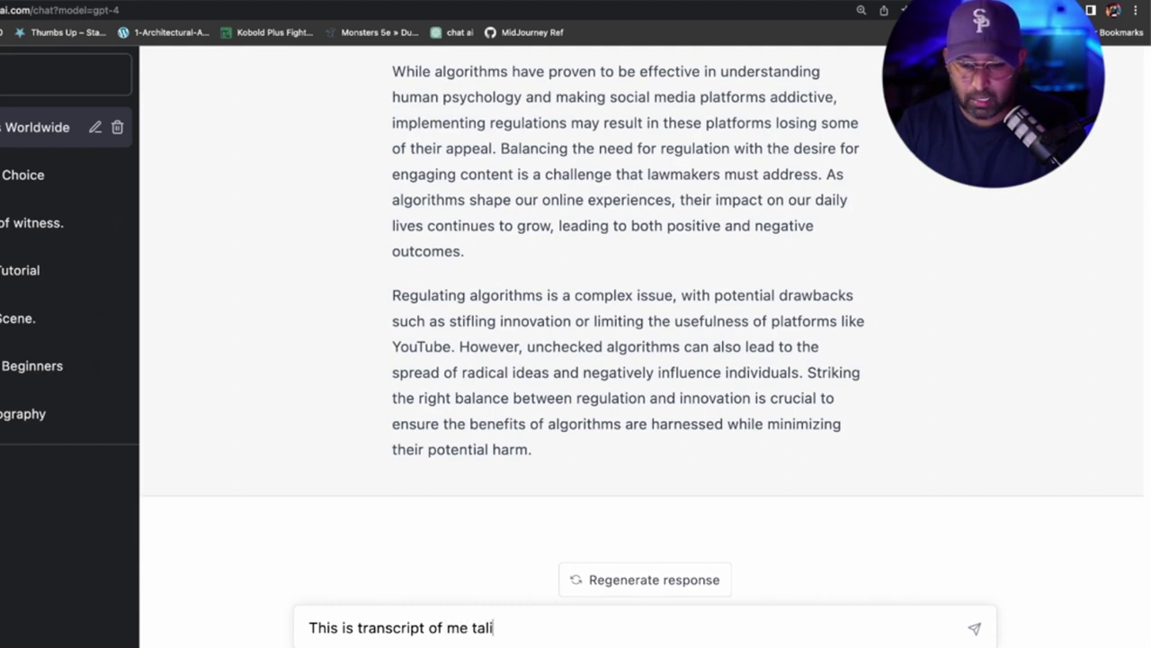
{"action": "type", "text": "king aout"}
{"action": "type", "text": "bout this article "}
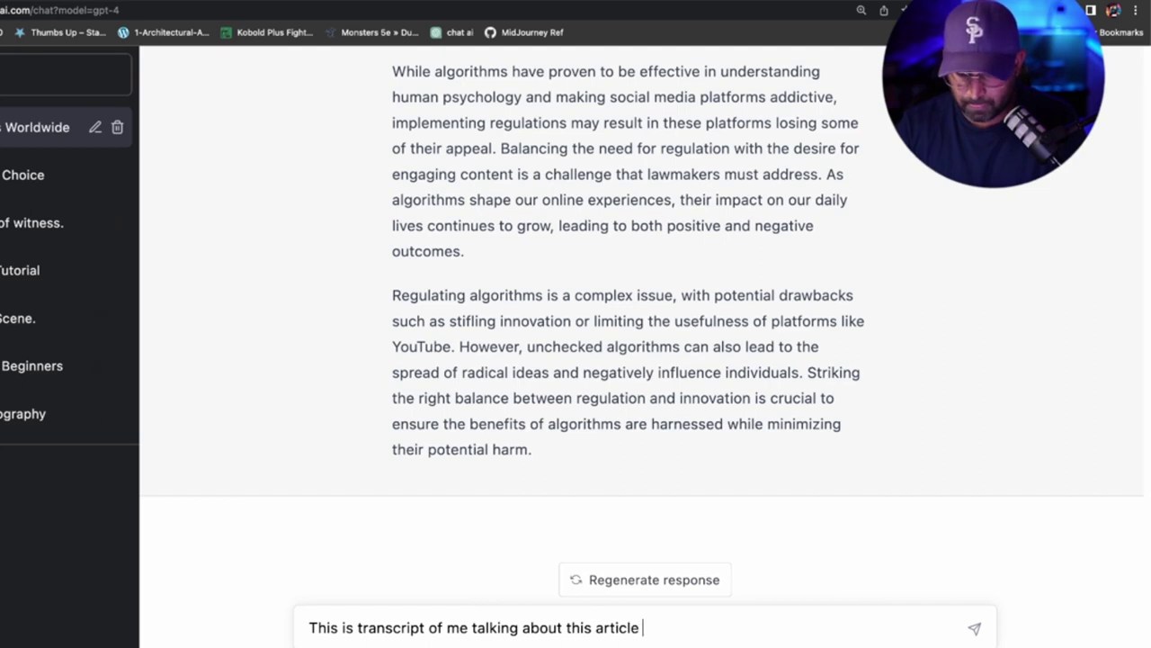
{"action": "type", "text": " please Orga"}
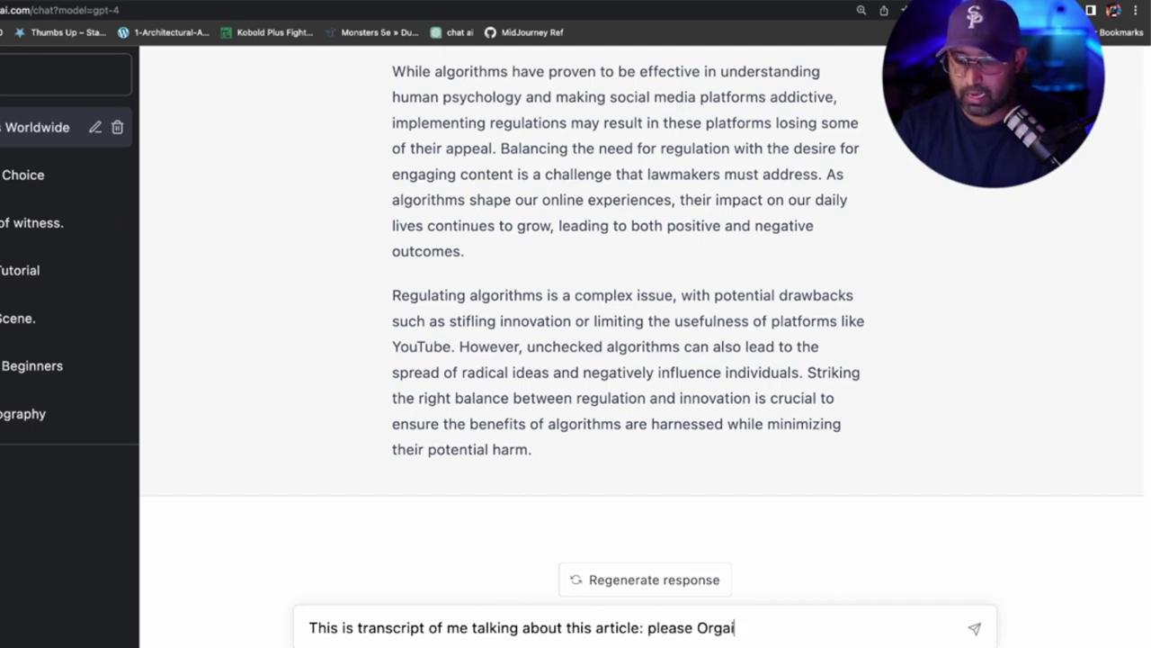
{"action": "type", "text": "nize this transcript into"}
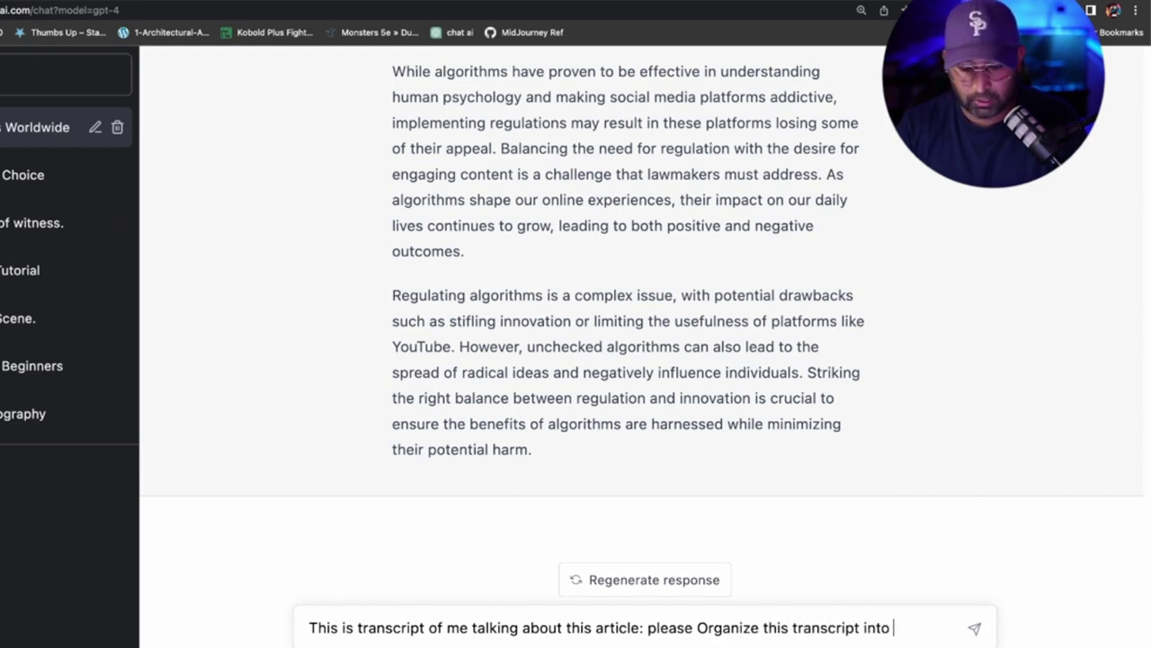
{"action": "type", "text": " a 3 paragraph edss"}
{"action": "key", "text": "BackSpace"}
{"action": "key", "text": "BackSpace"}
{"action": "type", "text": "ay"}
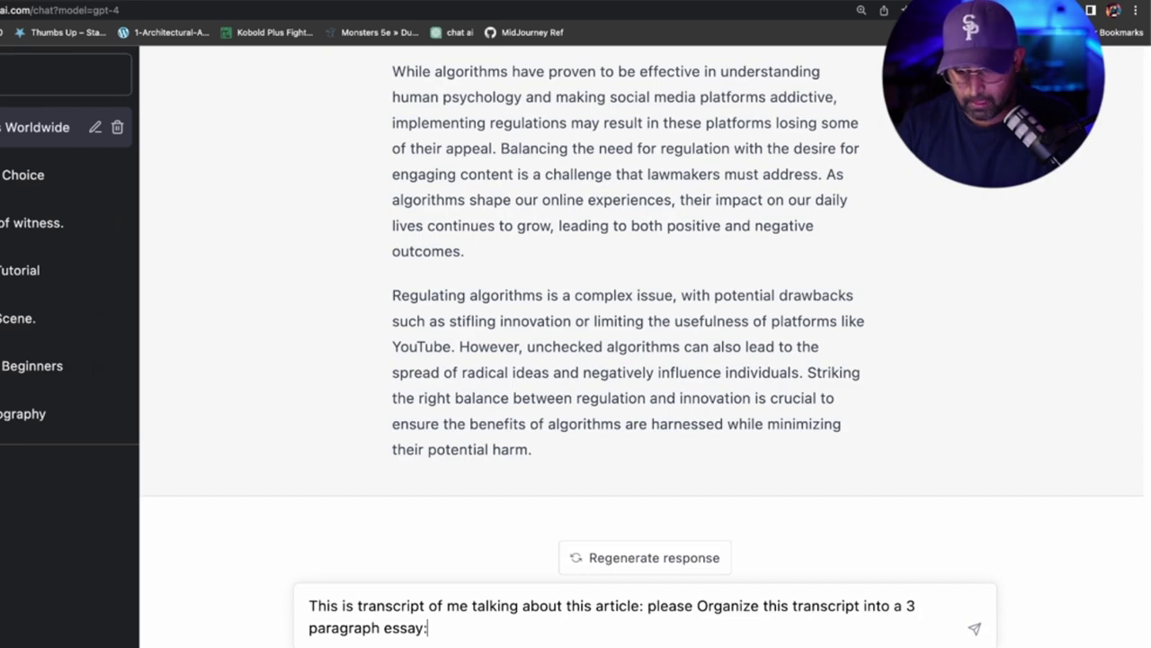
{"action": "type", "text": ":"}
{"action": "key", "text": "super+v"}
{"action": "key", "text": "Return"}
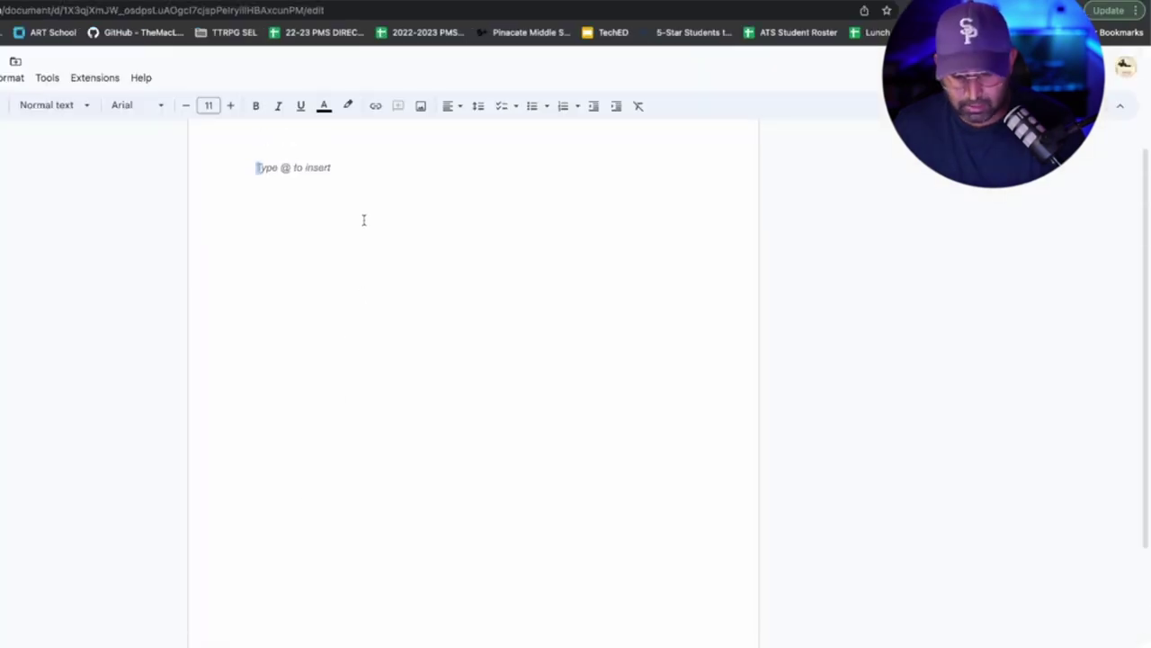
Step: Paste ChatGPT's three-paragraph essay into the blank Google Docs document and enlarge the font size of all its text
{"action": "key", "text": "ctrl+v"}
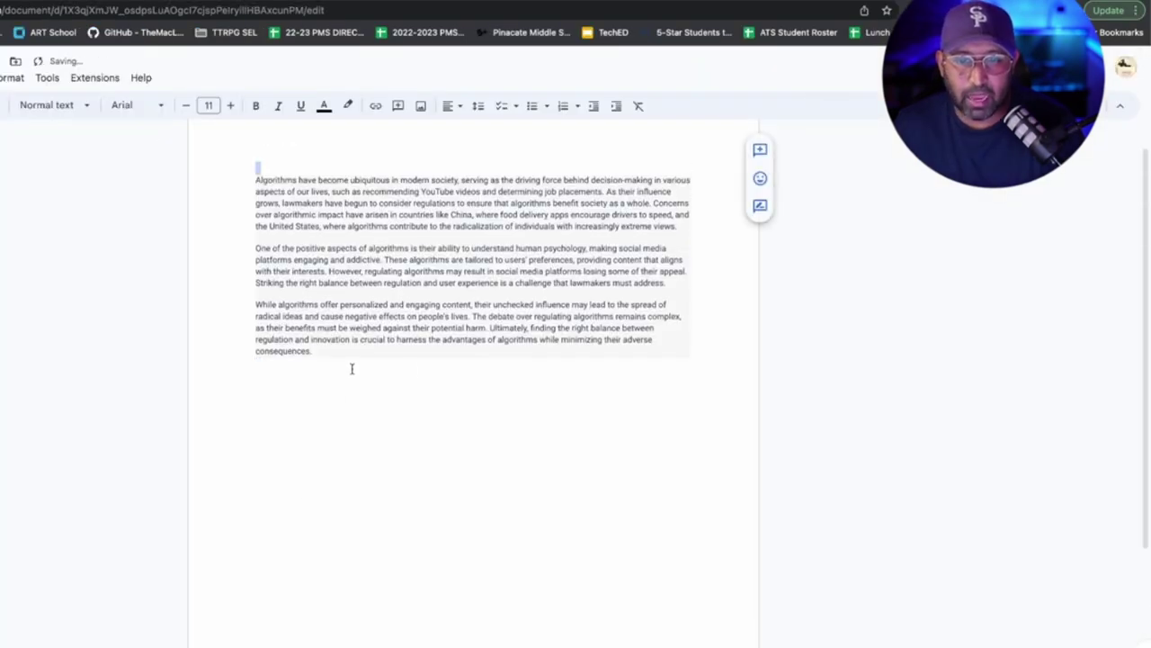
{"action": "key", "text": "ctrl+a"}
{"action": "left_click", "coordinate": [232, 105]}
{"action": "left_click", "coordinate": [232, 105]}
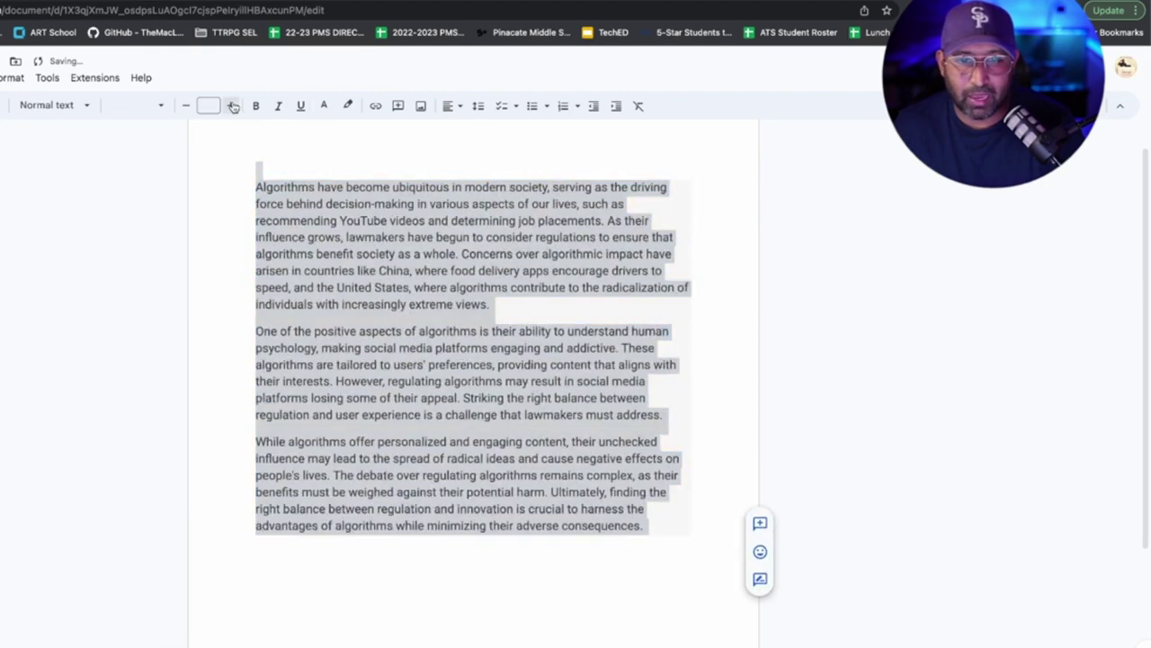
{"action": "left_click", "coordinate": [232, 105]}
{"action": "left_click", "coordinate": [184, 105]}
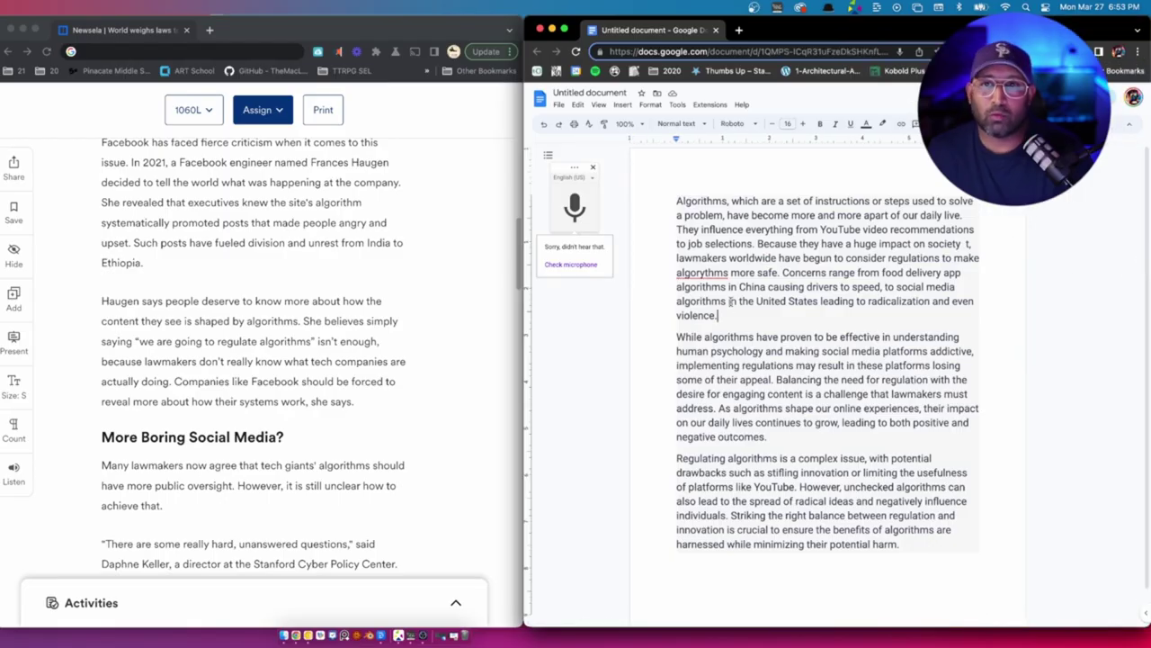
Step: In the essay's first sentence, remove ", which", replace the comma after "problem" with "they", and change "daily live" to "daily lives."
{"action": "left_click_drag", "start_coordinate": [725, 201], "coordinate": [755, 201]}
{"action": "key", "text": "BackSpace"}
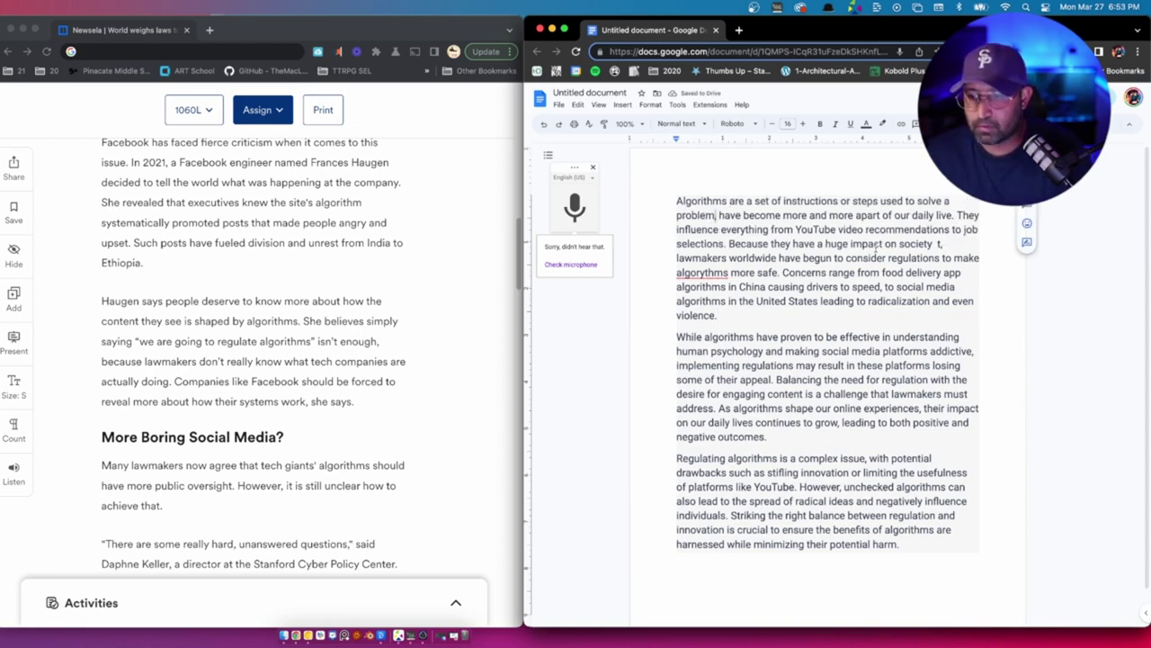
{"action": "key", "text": "BackSpace"}
{"action": "type", "text": "they"}
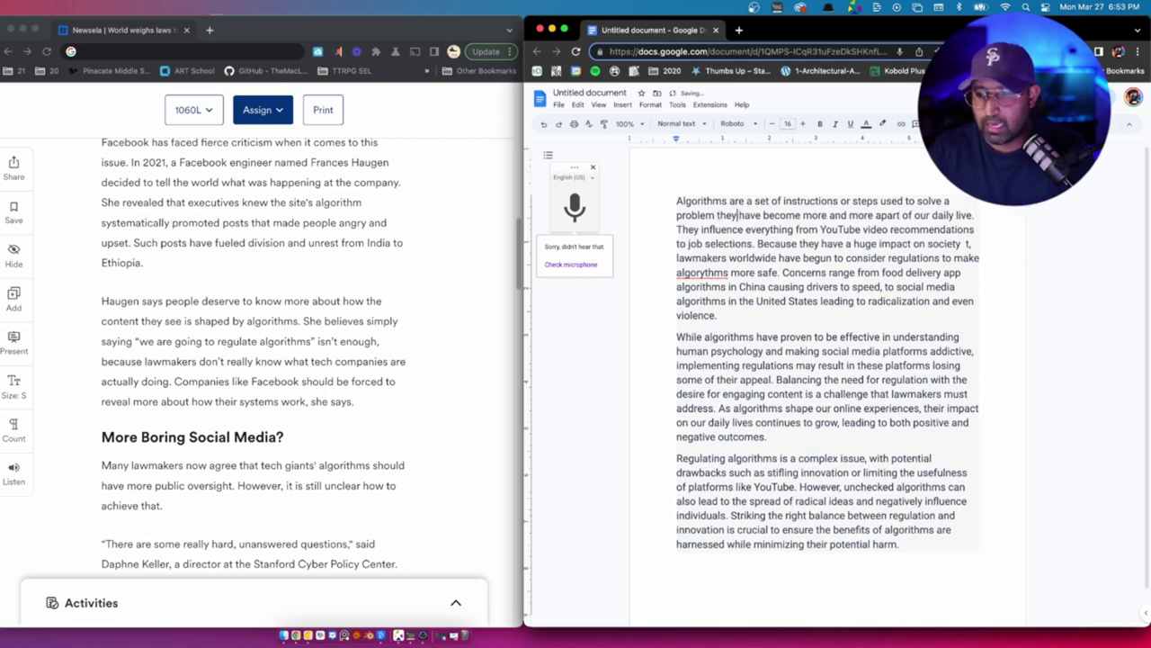
{"action": "left_click", "coordinate": [970, 216]}
{"action": "type", "text": "."}
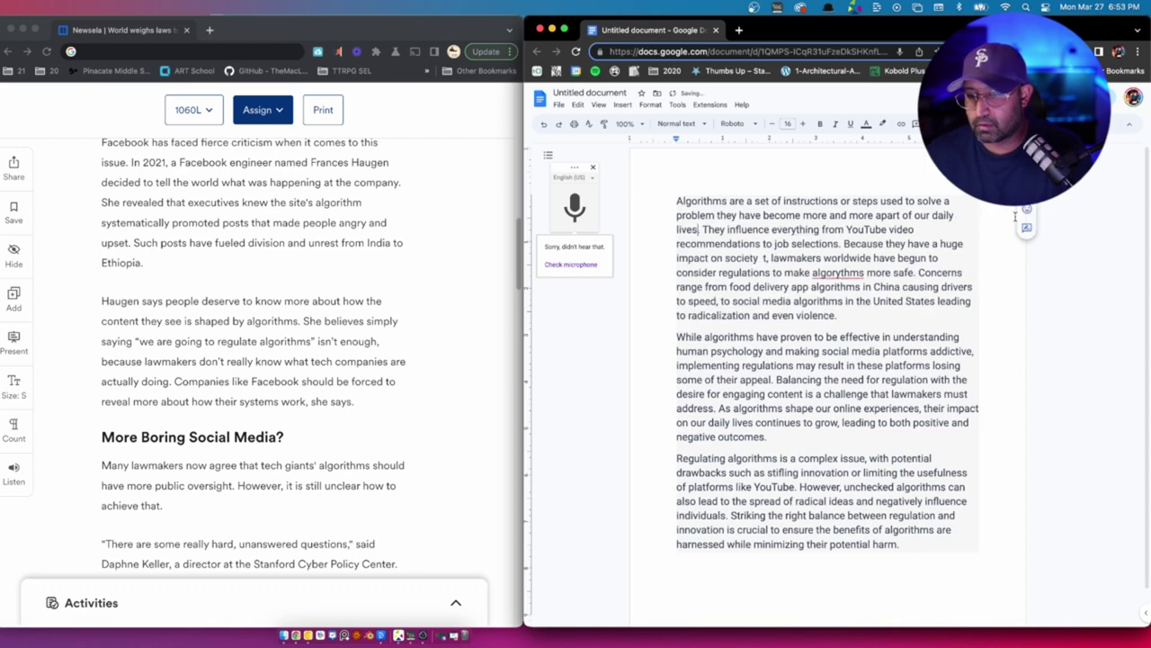